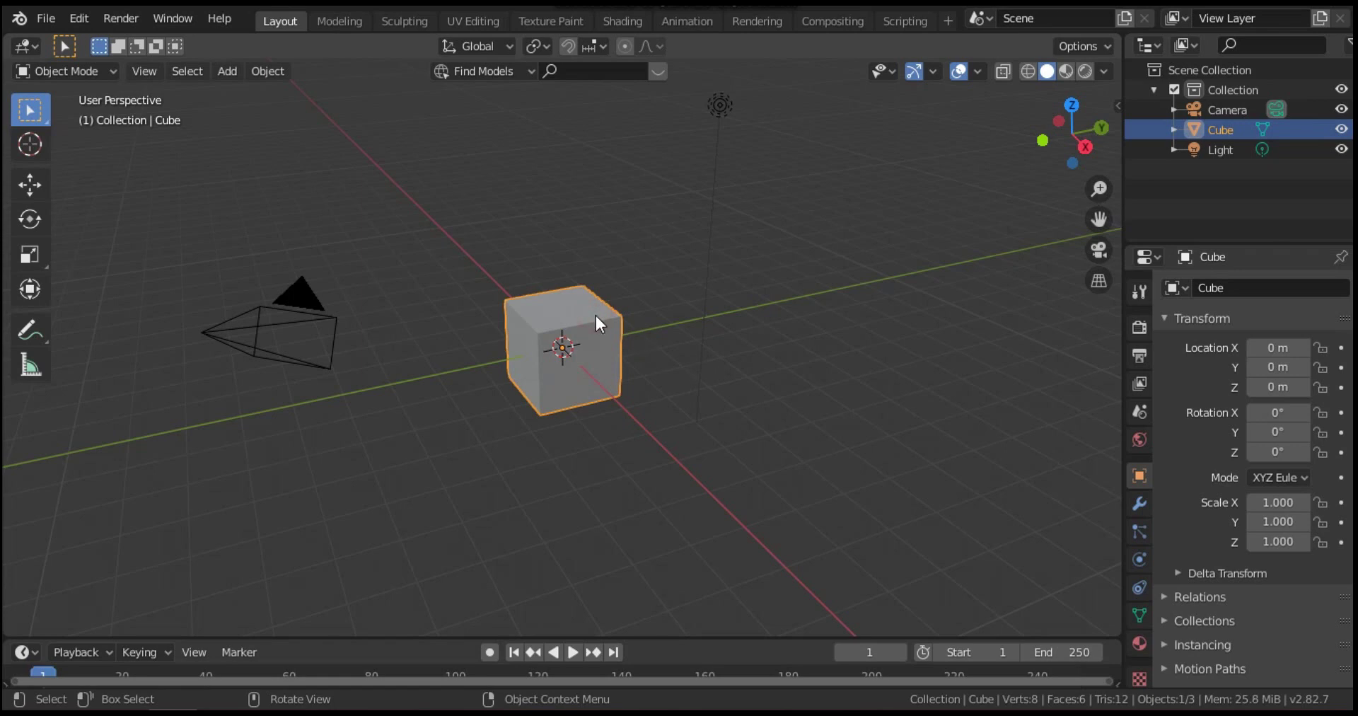
Delete the default cube from the scene.
{"action": "key", "text": "Delete"}
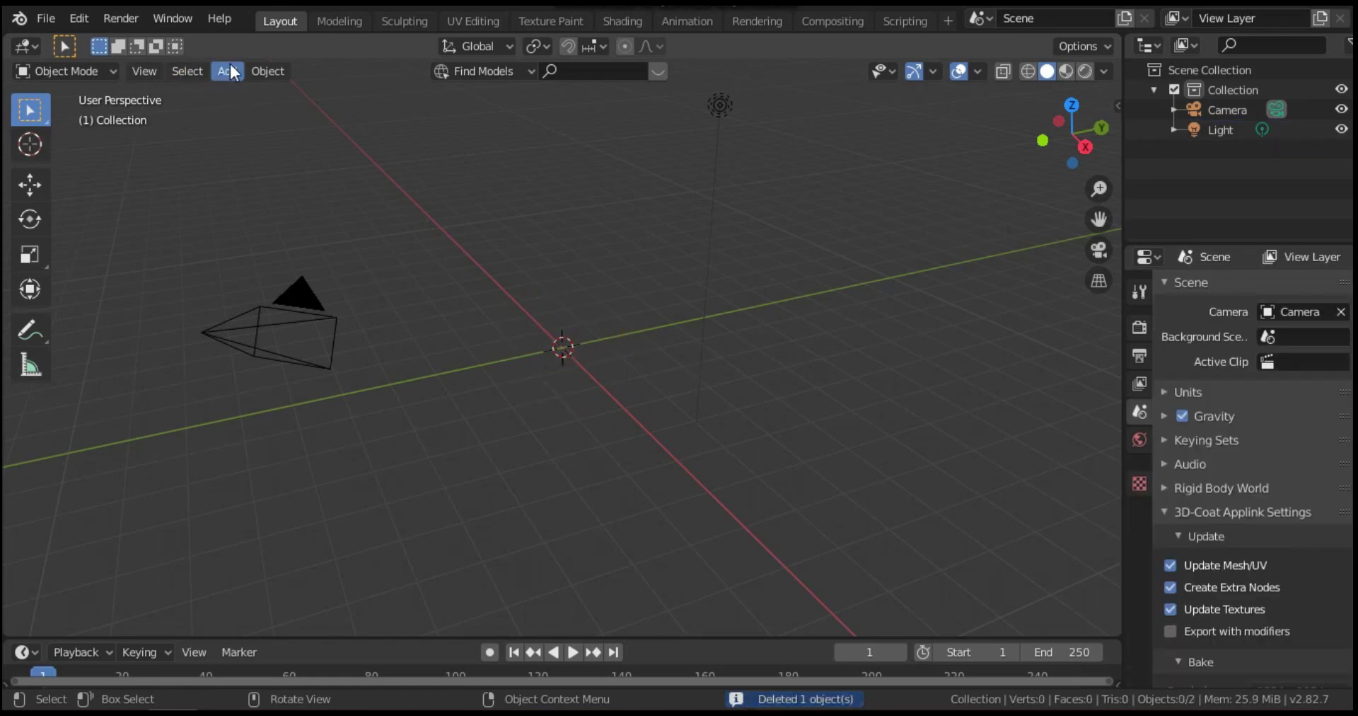
Add an Ico Sphere at the world origin and show its Modifier Properties.
{"action": "left_click", "coordinate": [230, 68]}
{"action": "mouse_move", "coordinate": [253, 94]}
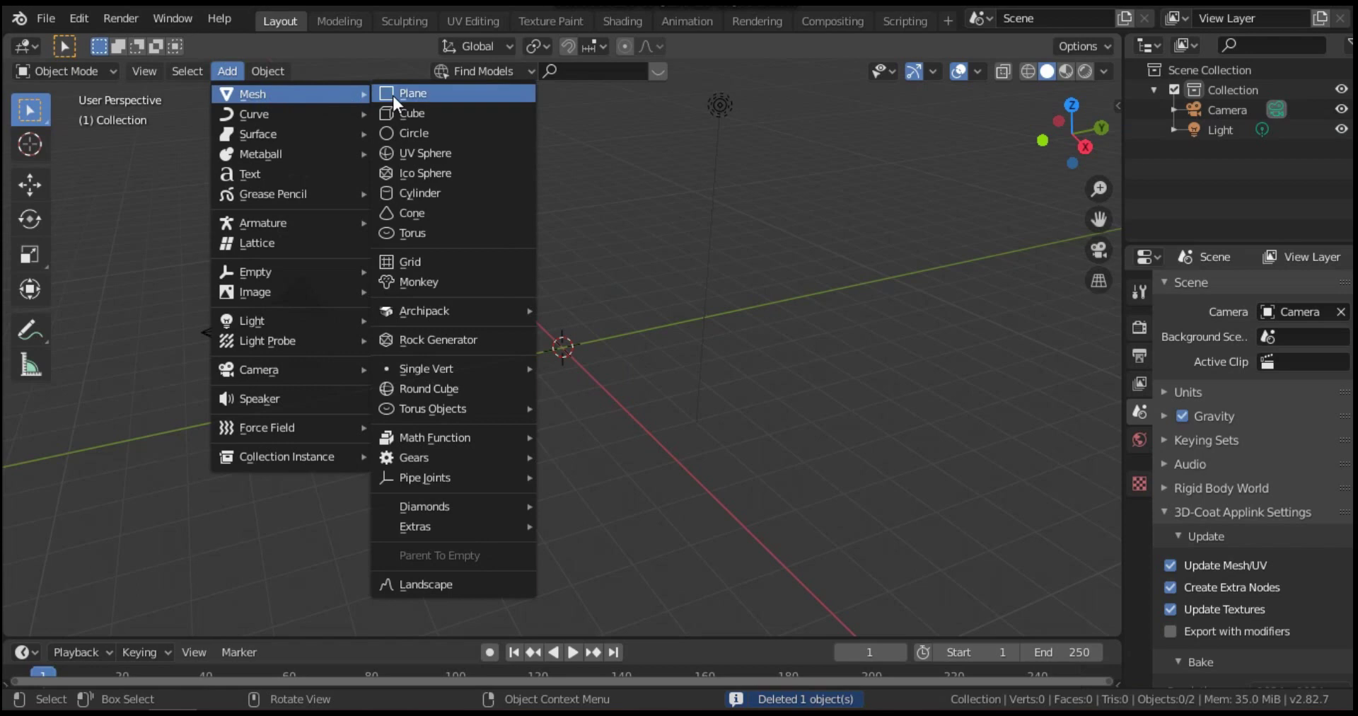
{"action": "left_click", "coordinate": [429, 176]}
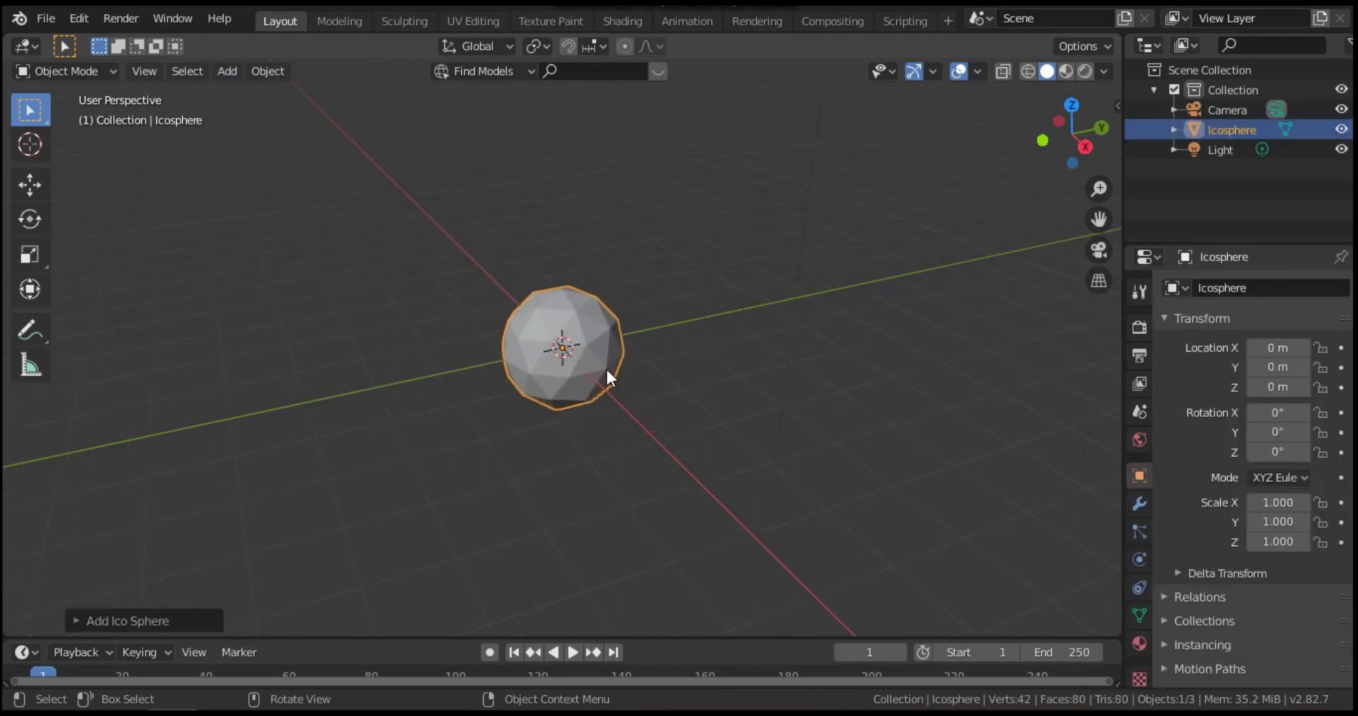
{"action": "left_click", "coordinate": [583, 346]}
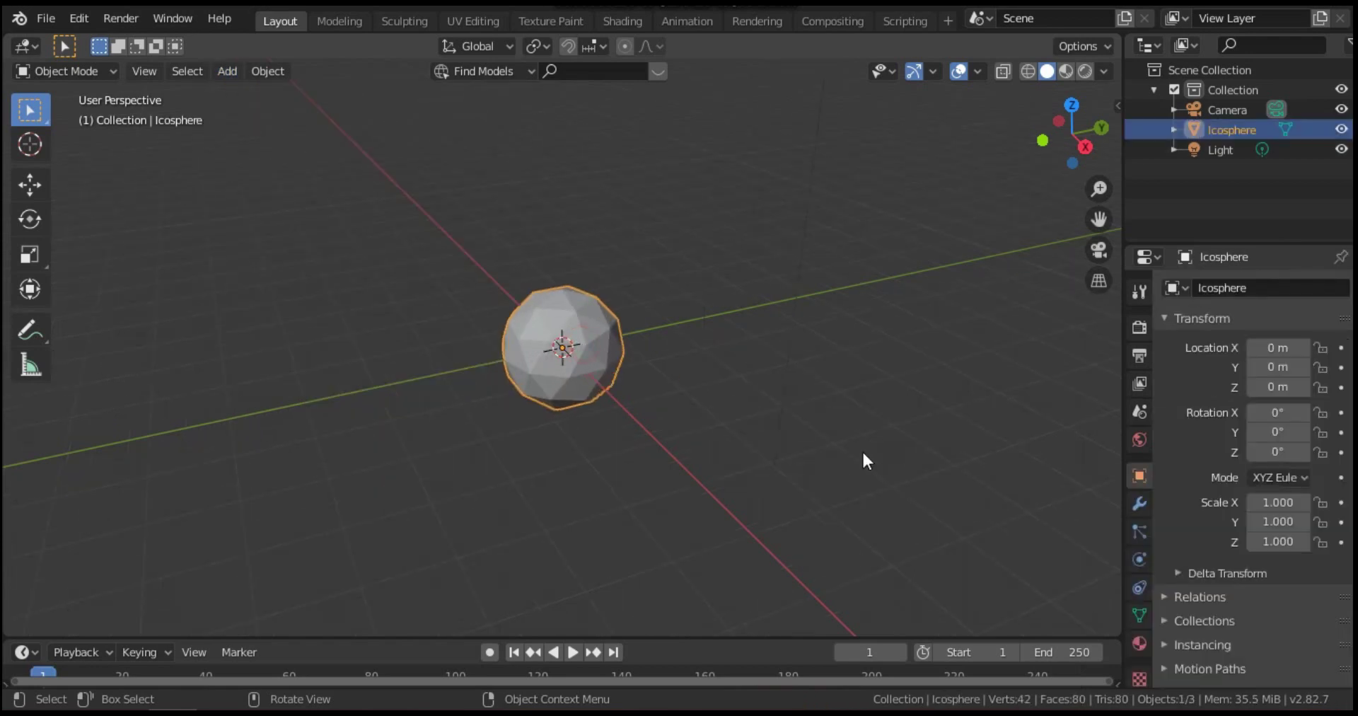
{"action": "left_click", "coordinate": [1136, 503]}
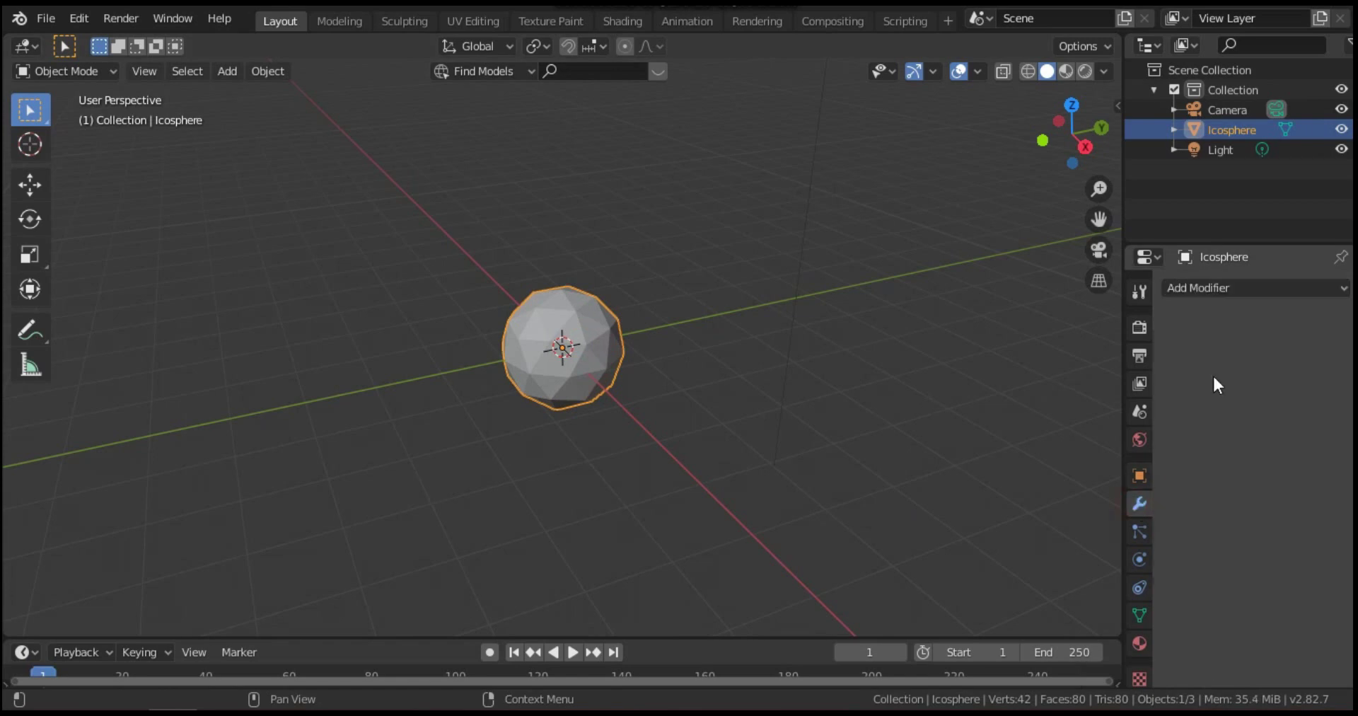
Add a Subdivision Surface modifier with Render and Viewport levels at 5, and apply it.
{"action": "left_click", "coordinate": [1219, 288]}
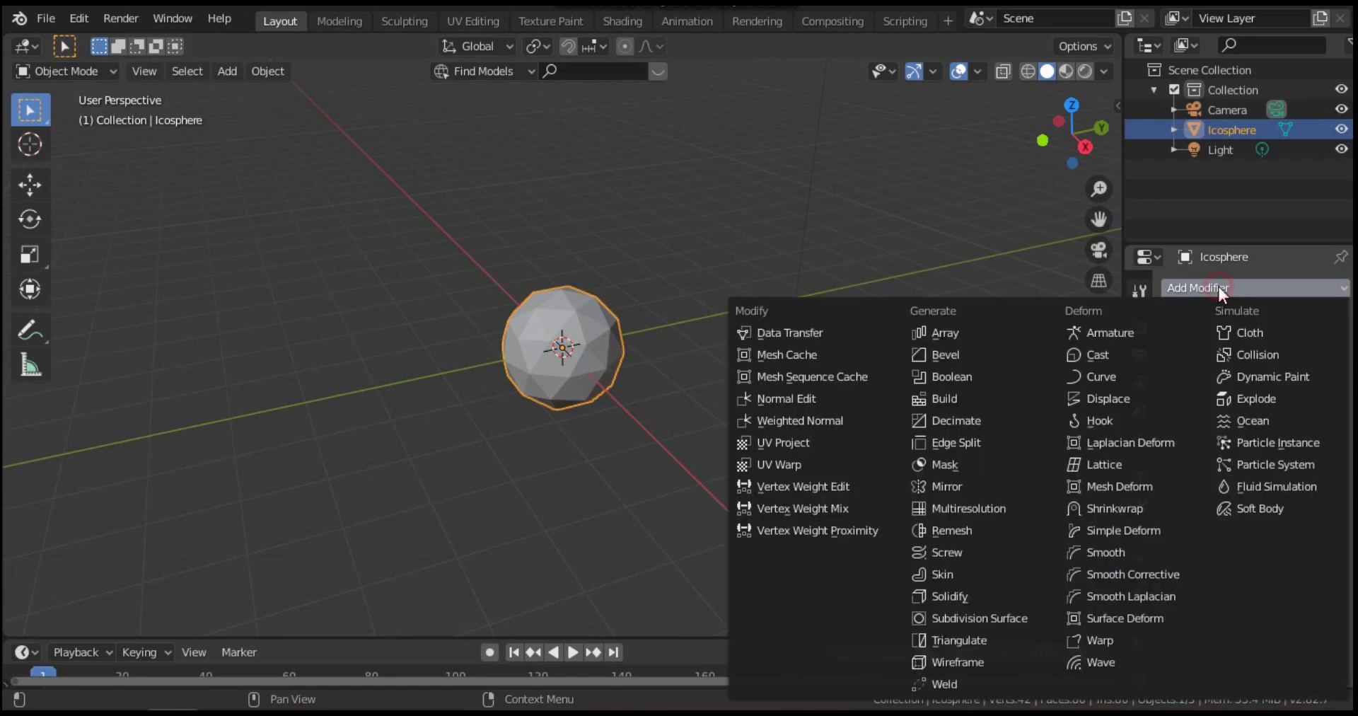
{"action": "left_click", "coordinate": [1016, 622]}
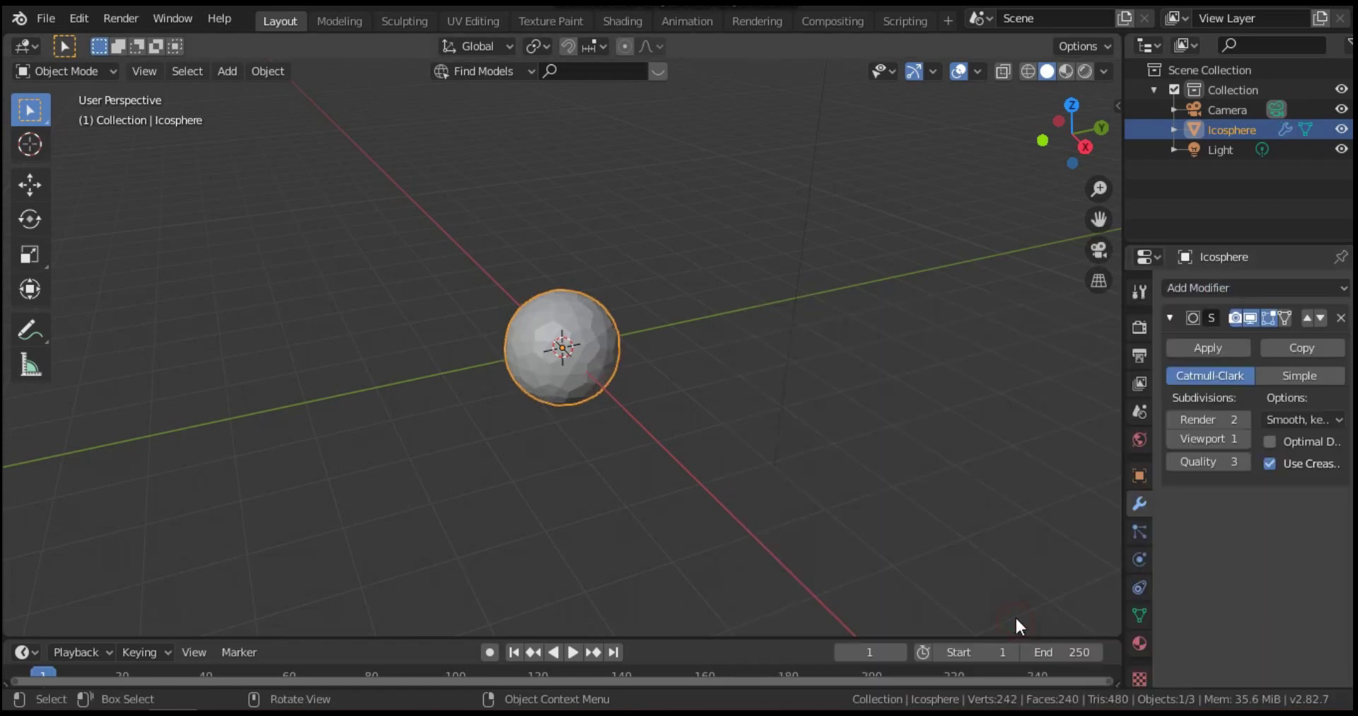
{"action": "left_click", "coordinate": [1244, 419]}
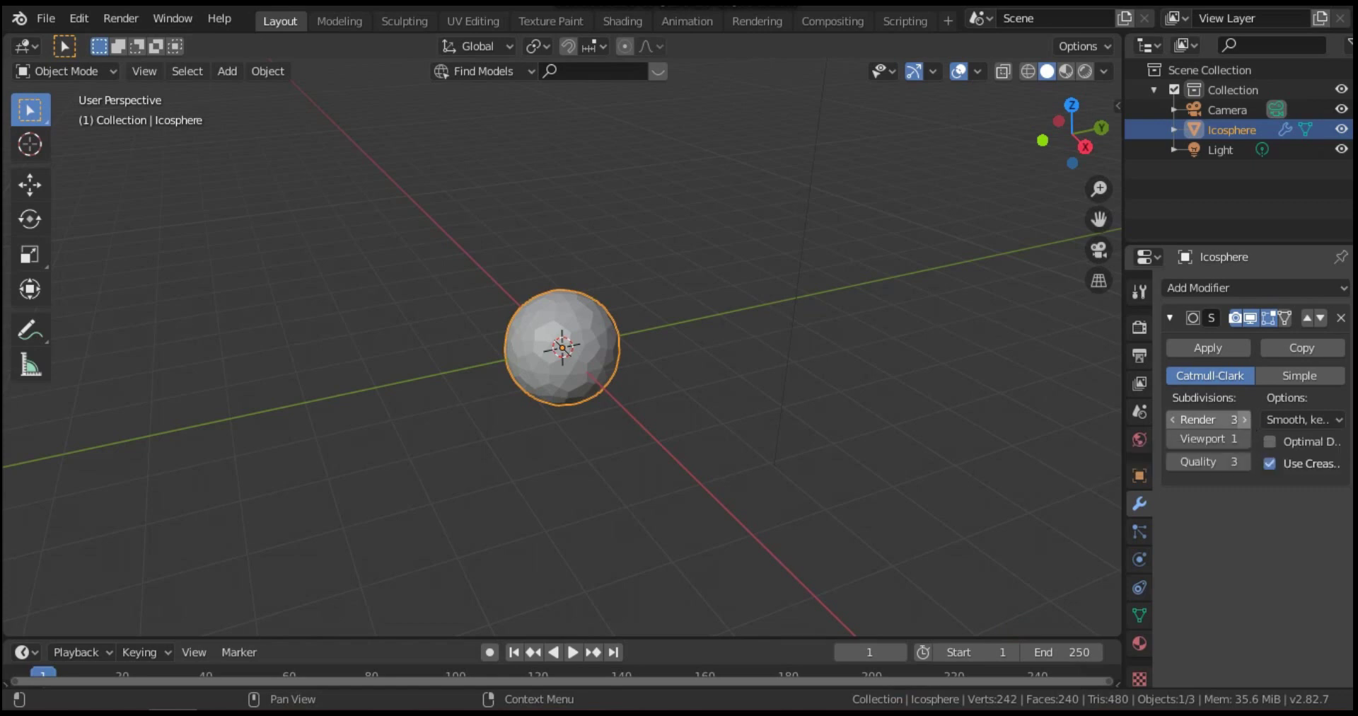
{"action": "left_click", "coordinate": [1245, 421]}
{"action": "left_click", "coordinate": [1245, 440]}
{"action": "left_click", "coordinate": [1245, 439]}
{"action": "left_click", "coordinate": [1245, 440]}
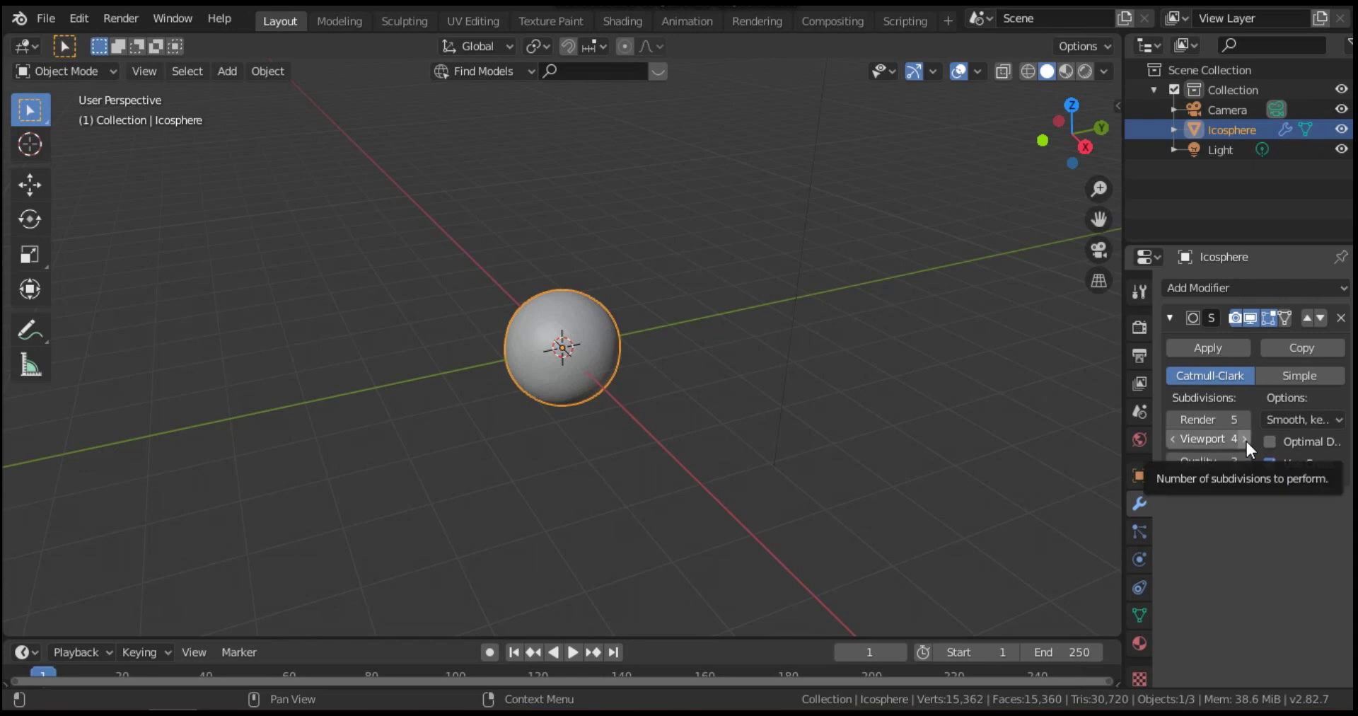
{"action": "left_click", "coordinate": [1245, 440]}
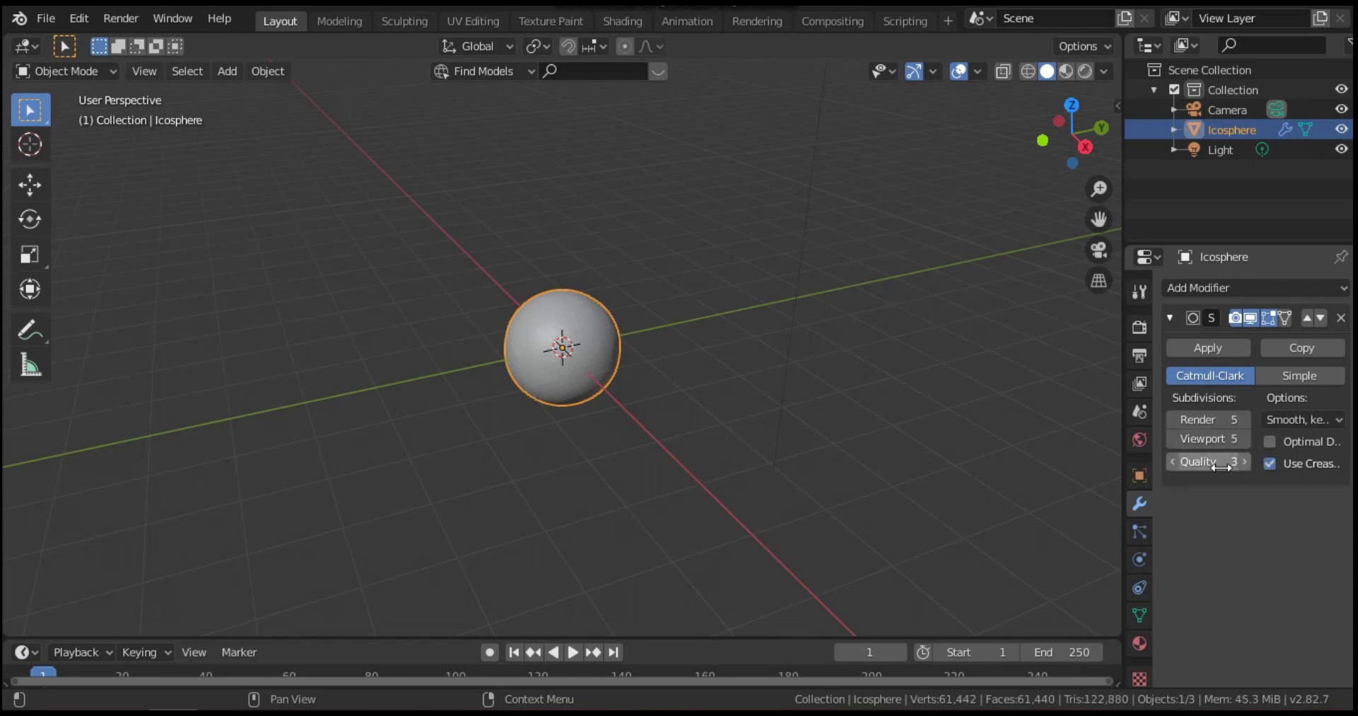
{"action": "left_click", "coordinate": [1204, 347]}
Add a Displace modifier driven by a new Clouds texture with Improved Perlin noise basis.
{"action": "left_click", "coordinate": [1224, 287]}
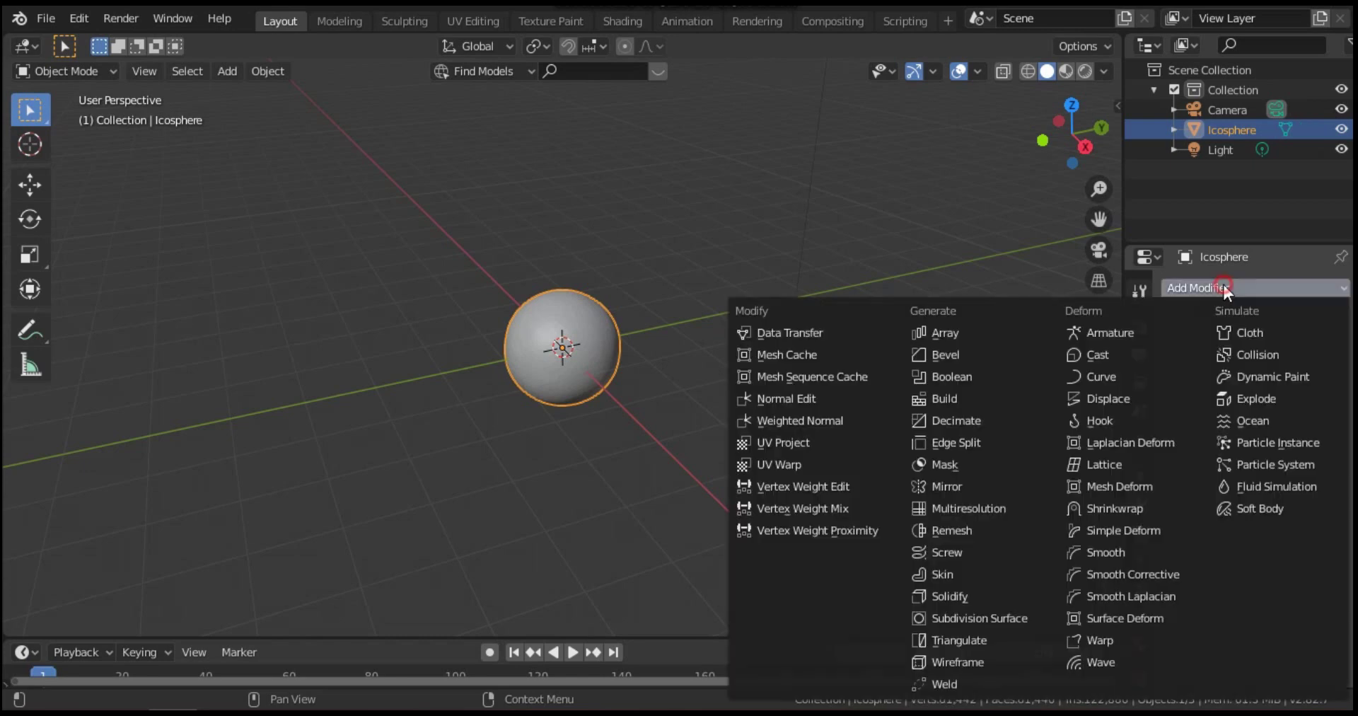
{"action": "left_click", "coordinate": [1107, 401]}
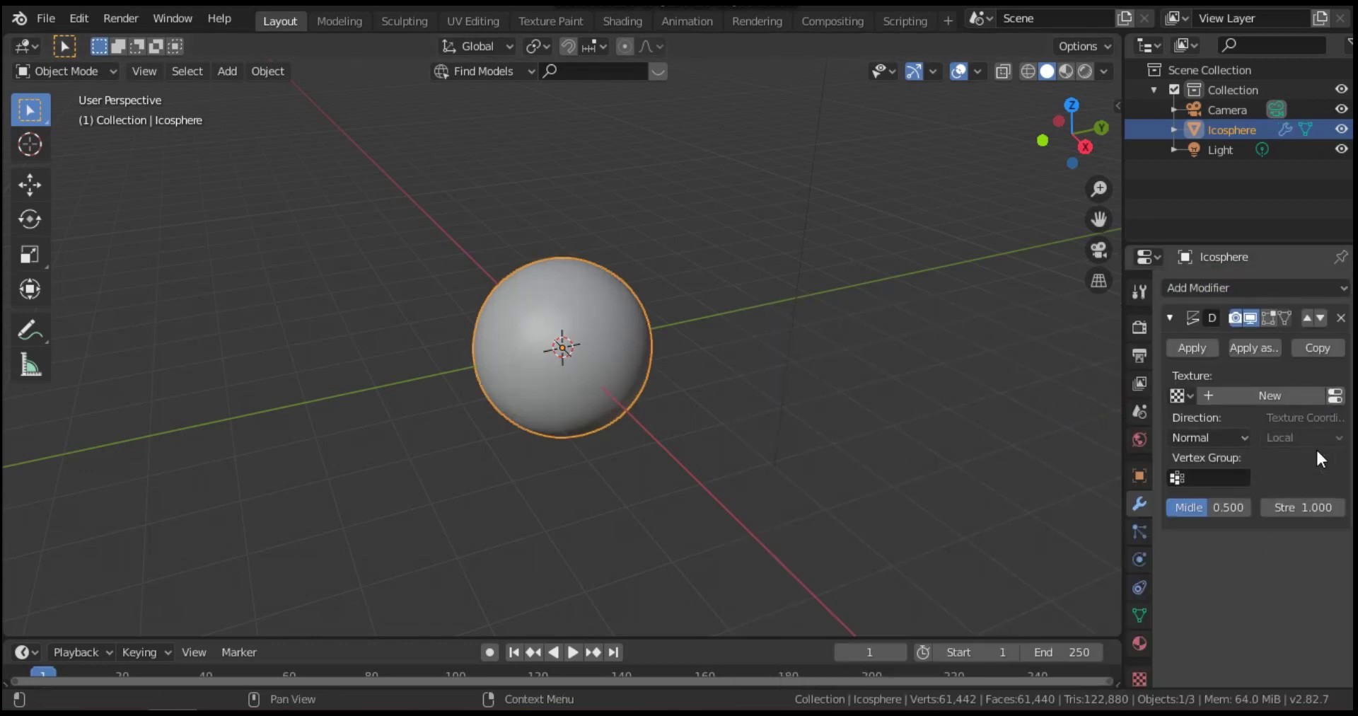
{"action": "left_click", "coordinate": [1342, 400]}
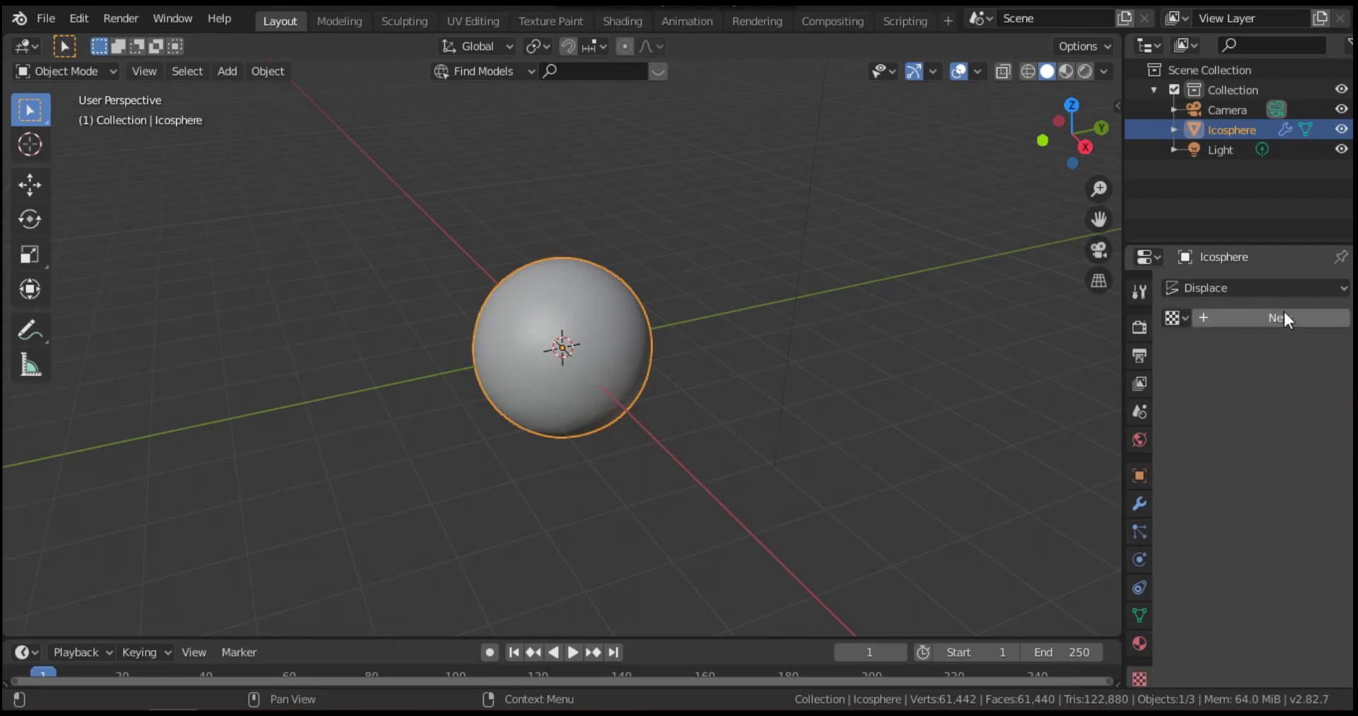
{"action": "left_click", "coordinate": [1280, 312]}
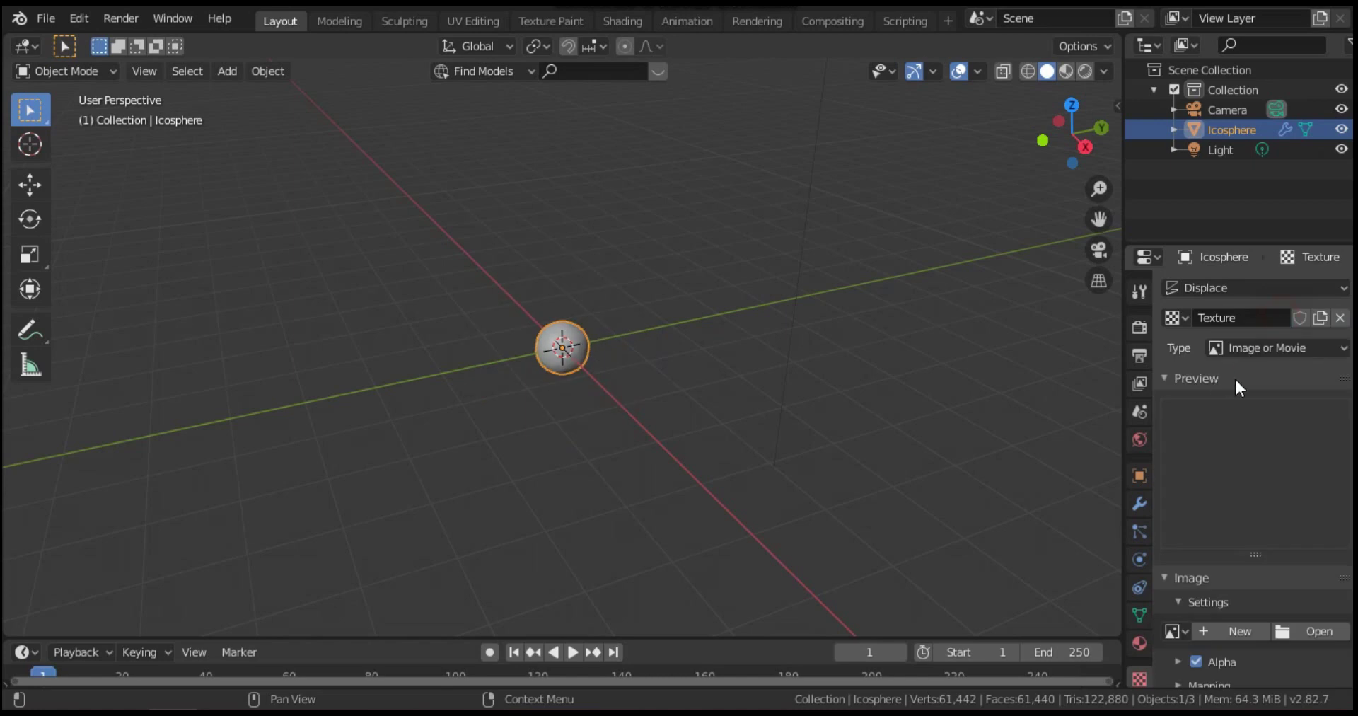
{"action": "left_click", "coordinate": [1279, 347]}
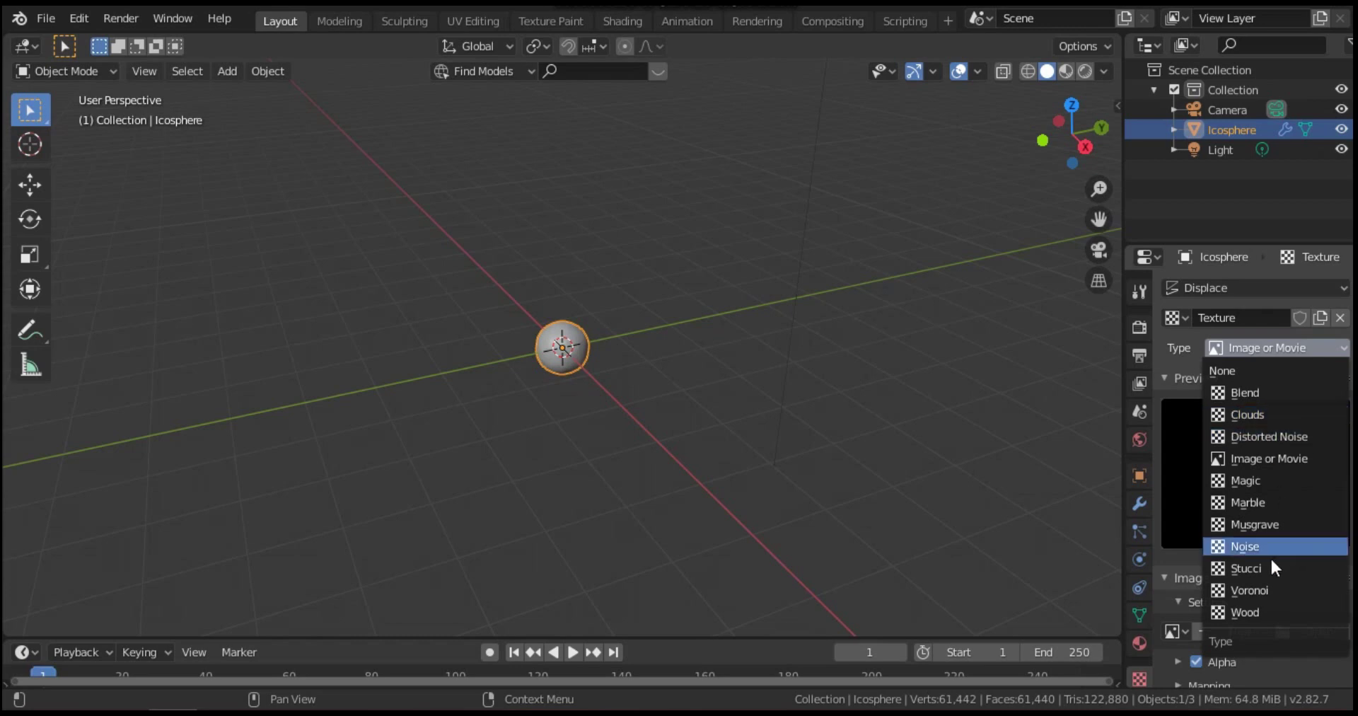
{"action": "left_click", "coordinate": [1257, 415]}
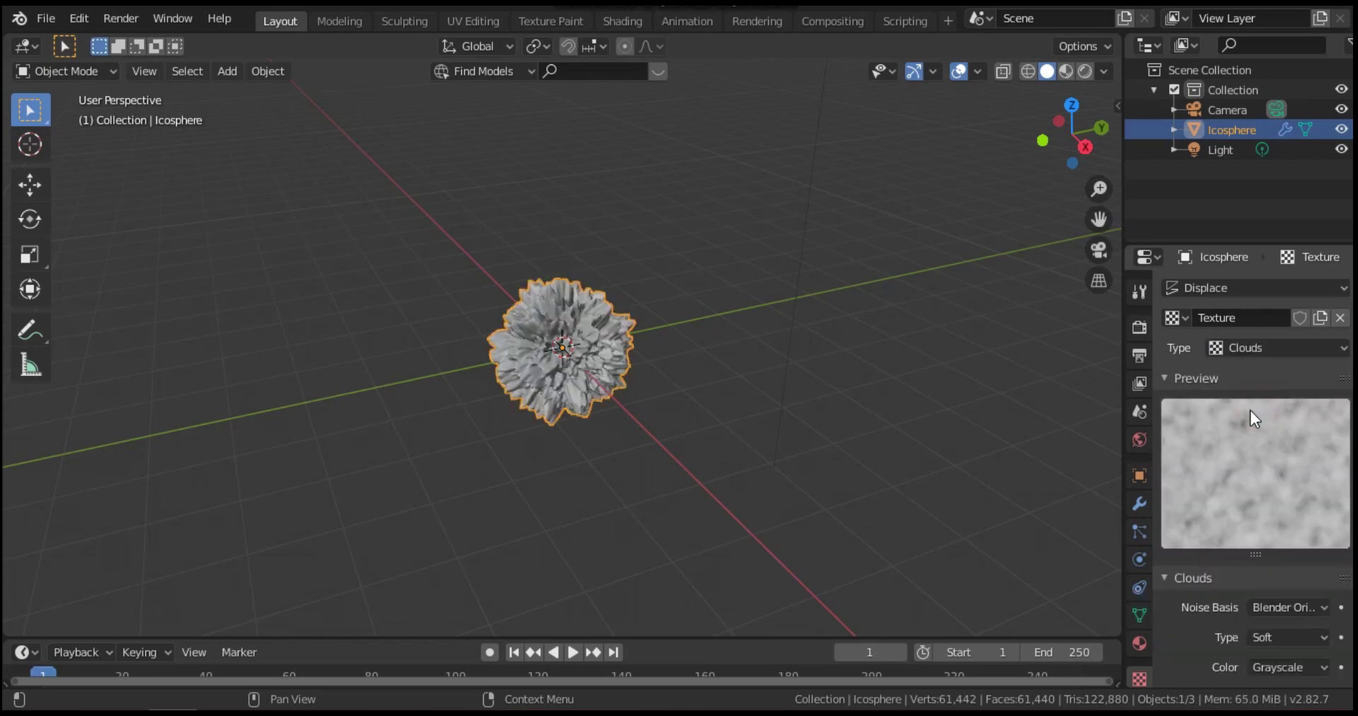
{"action": "left_click", "coordinate": [1281, 605]}
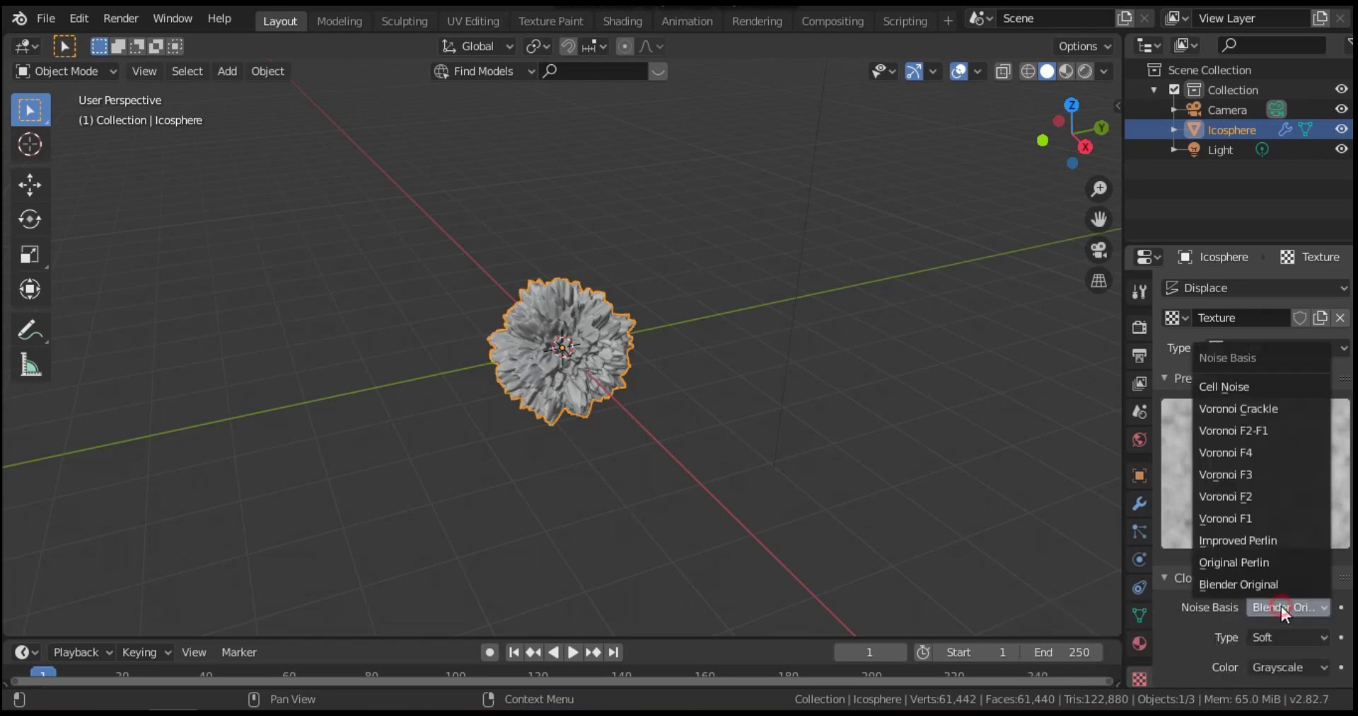
{"action": "left_click", "coordinate": [1267, 536]}
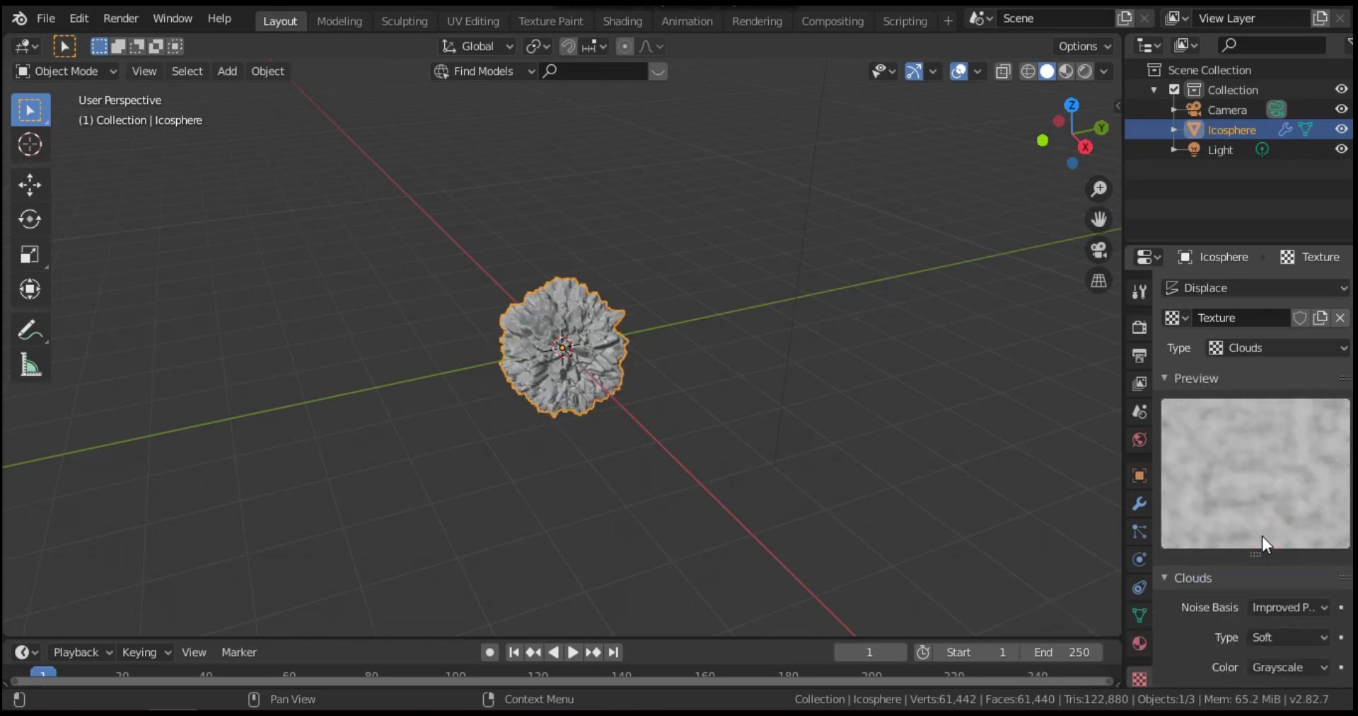
{"action": "left_click", "coordinate": [1139, 503]}
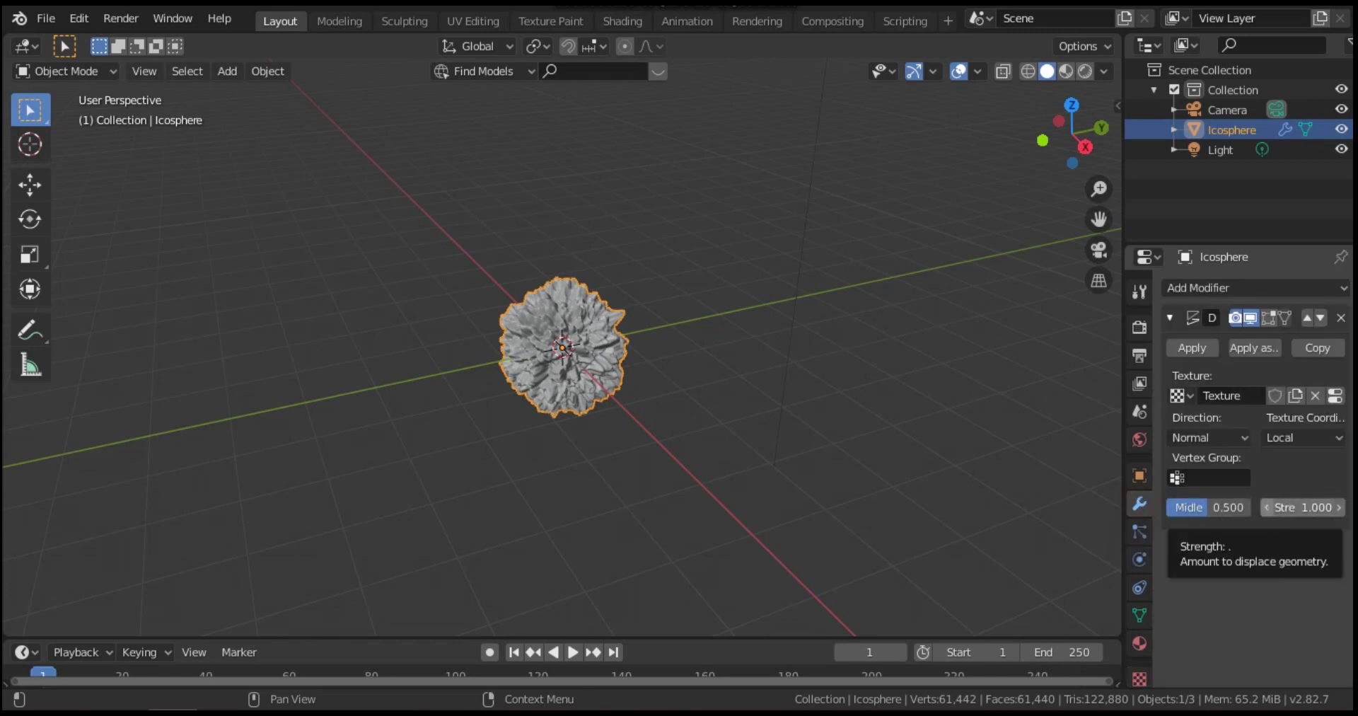
Set the Displace modifier's strength to -0.200.
{"action": "mouse_move", "coordinate": [1267, 508]}
{"action": "left_mouse_down"}
{"action": "mouse_move", "coordinate": [1245, 508]}
{"action": "mouse_move", "coordinate": [1267, 508]}
{"action": "left_mouse_up"}
{"action": "left_click", "coordinate": [1268, 508]}
{"action": "left_click", "coordinate": [1267, 508]}
{"action": "left_click", "coordinate": [1268, 508]}
{"action": "left_click", "coordinate": [1267, 508]}
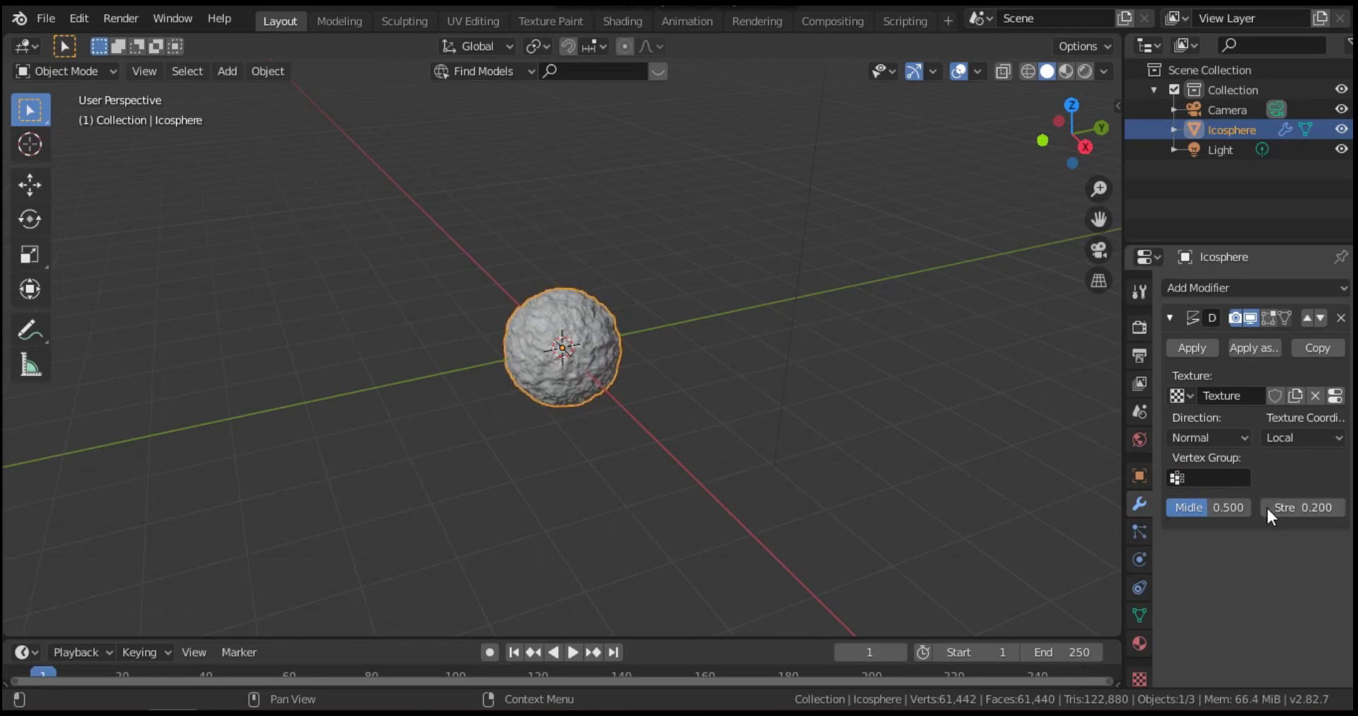
{"action": "left_click", "coordinate": [1267, 507]}
{"action": "left_click", "coordinate": [1267, 507]}
{"action": "left_click", "coordinate": [1267, 508]}
{"action": "left_click", "coordinate": [1267, 507]}
{"action": "left_click", "coordinate": [1267, 507]}
{"action": "left_click", "coordinate": [1339, 508]}
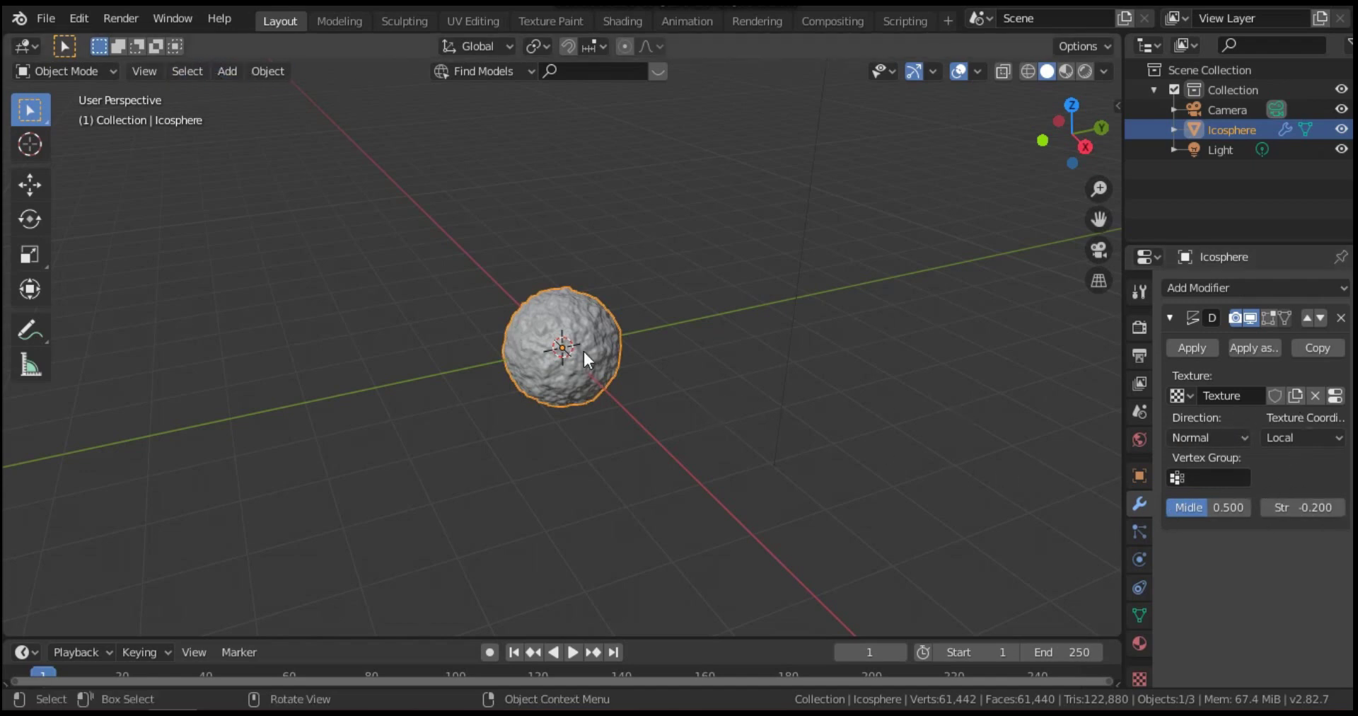
Scale the sphere up to about twice its size and shade it smooth.
{"action": "key", "text": "s"}
{"action": "left_click", "coordinate": [600, 330]}
{"action": "left_click", "coordinate": [227, 70]}
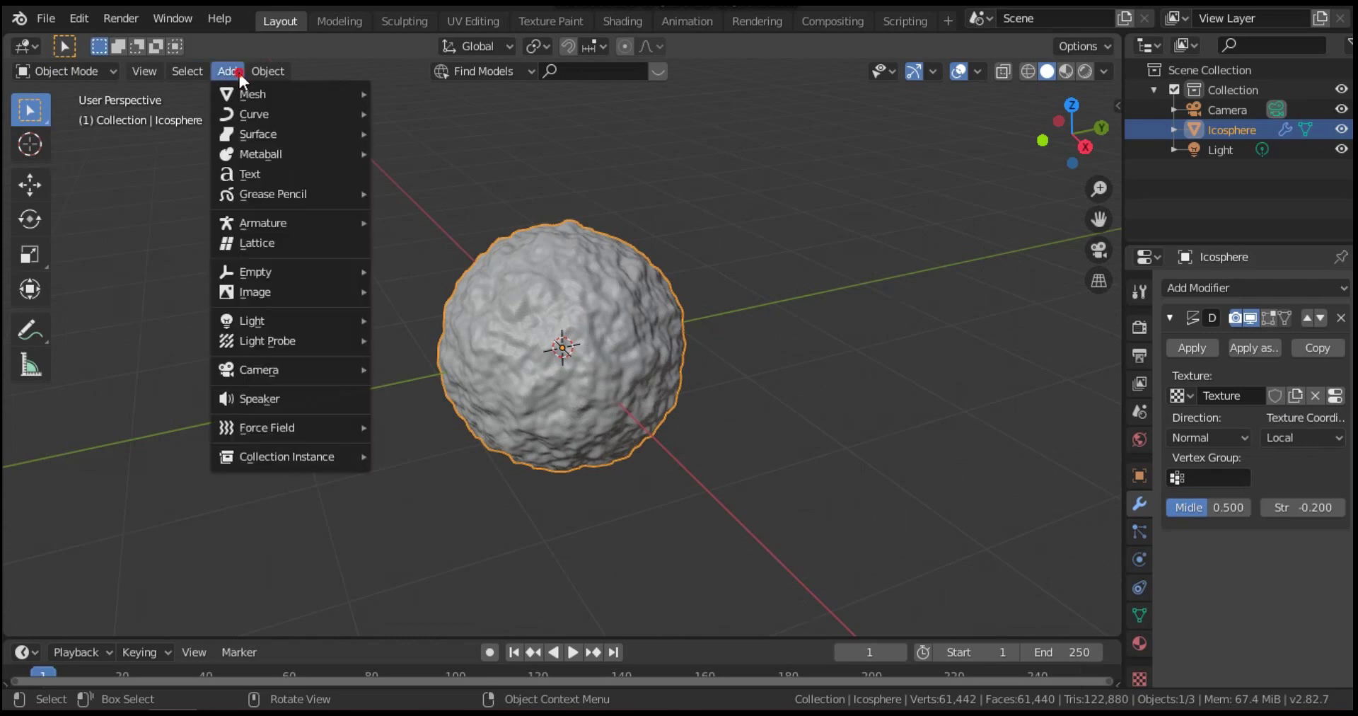
{"action": "mouse_move", "coordinate": [268, 71]}
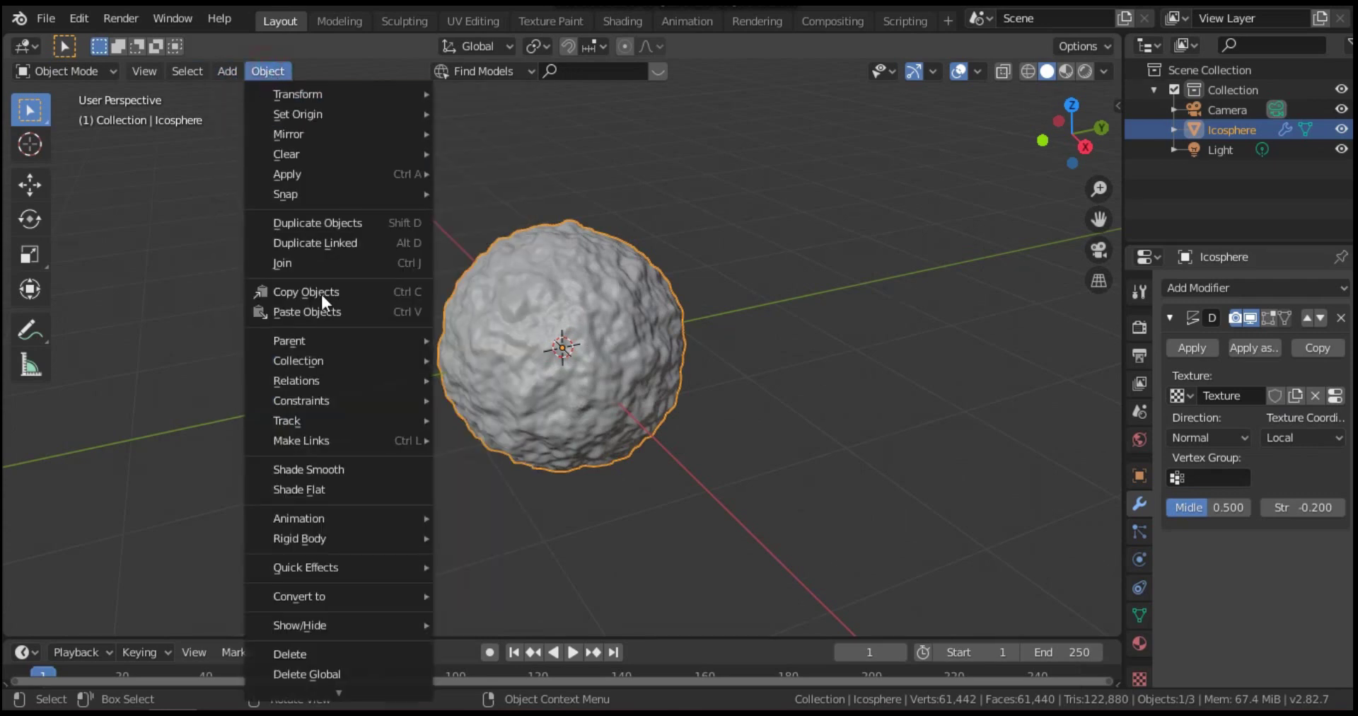
{"action": "left_click", "coordinate": [333, 470]}
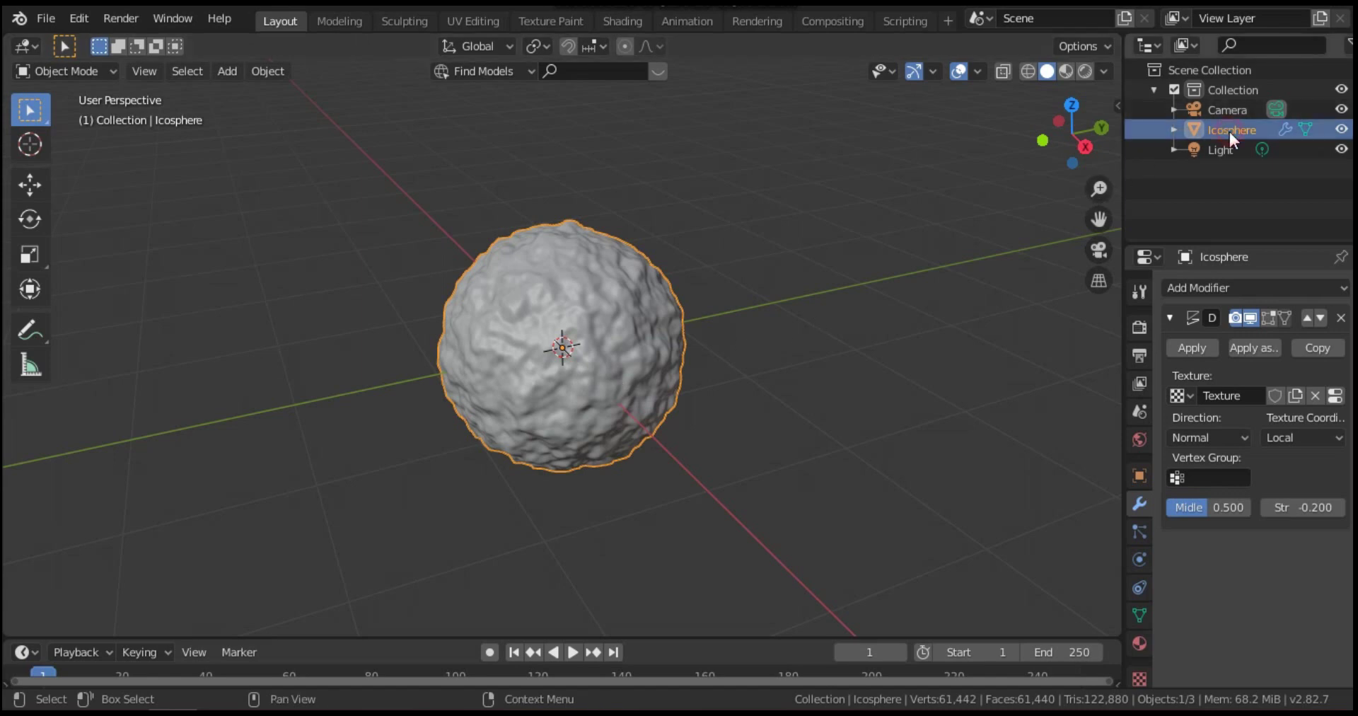
Rename the icosphere to 'nucleus'.
{"action": "double_click", "coordinate": [1251, 129]}
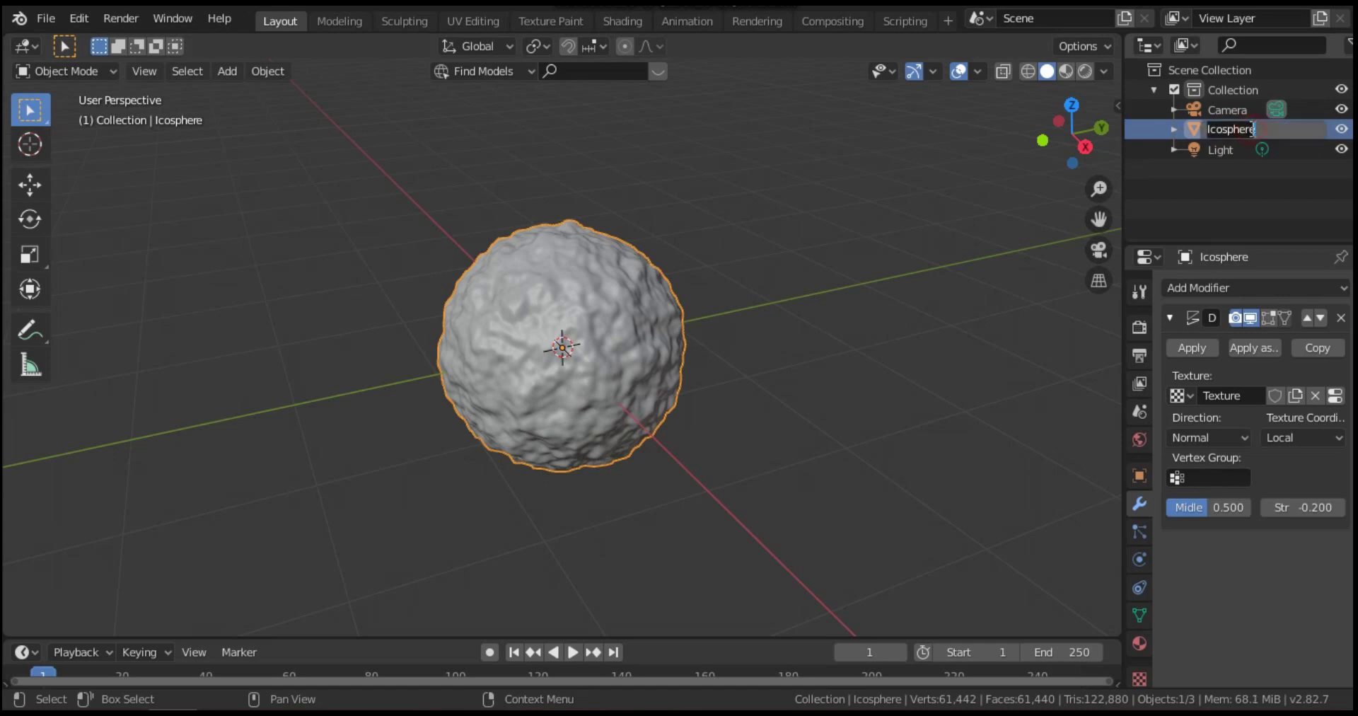
{"action": "type", "text": "nucleus"}
{"action": "key", "text": "Return"}
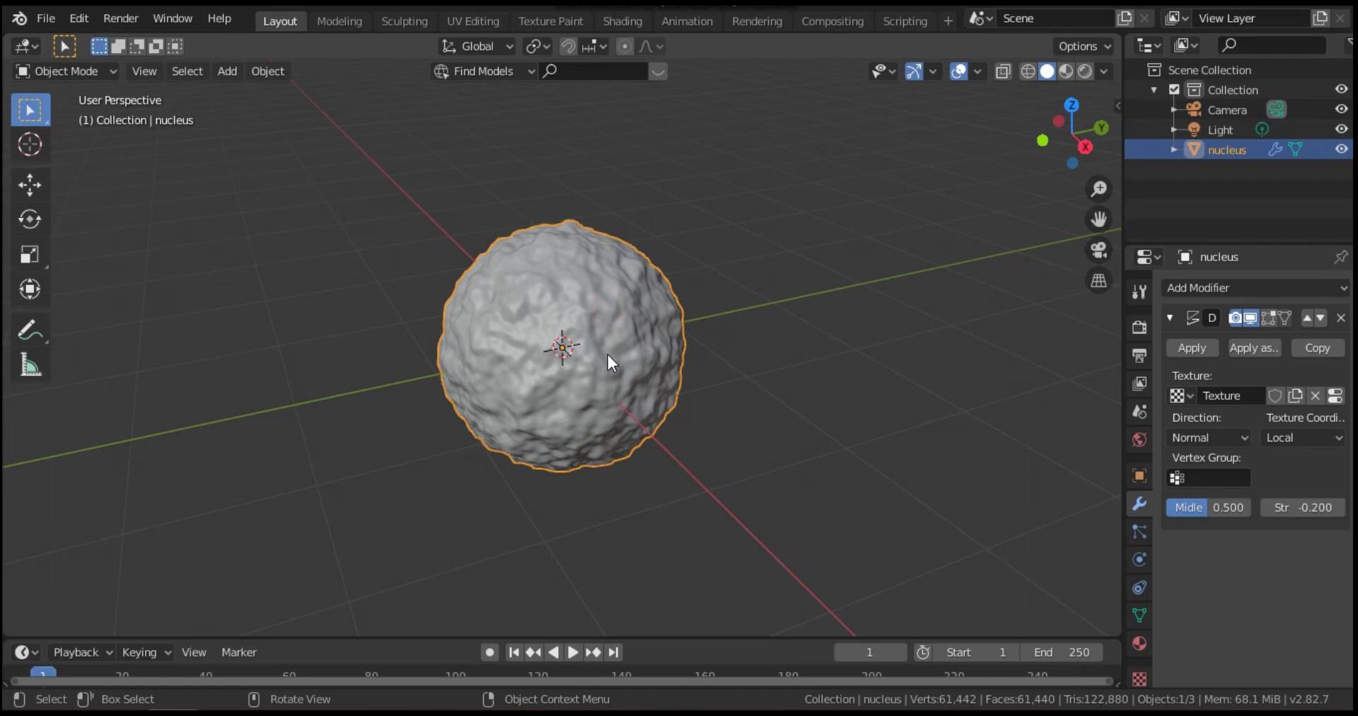
Duplicate the nucleus in place and scale the copy slightly larger around it.
{"action": "key", "text": "shift+d"}
{"action": "key", "text": "Return"}
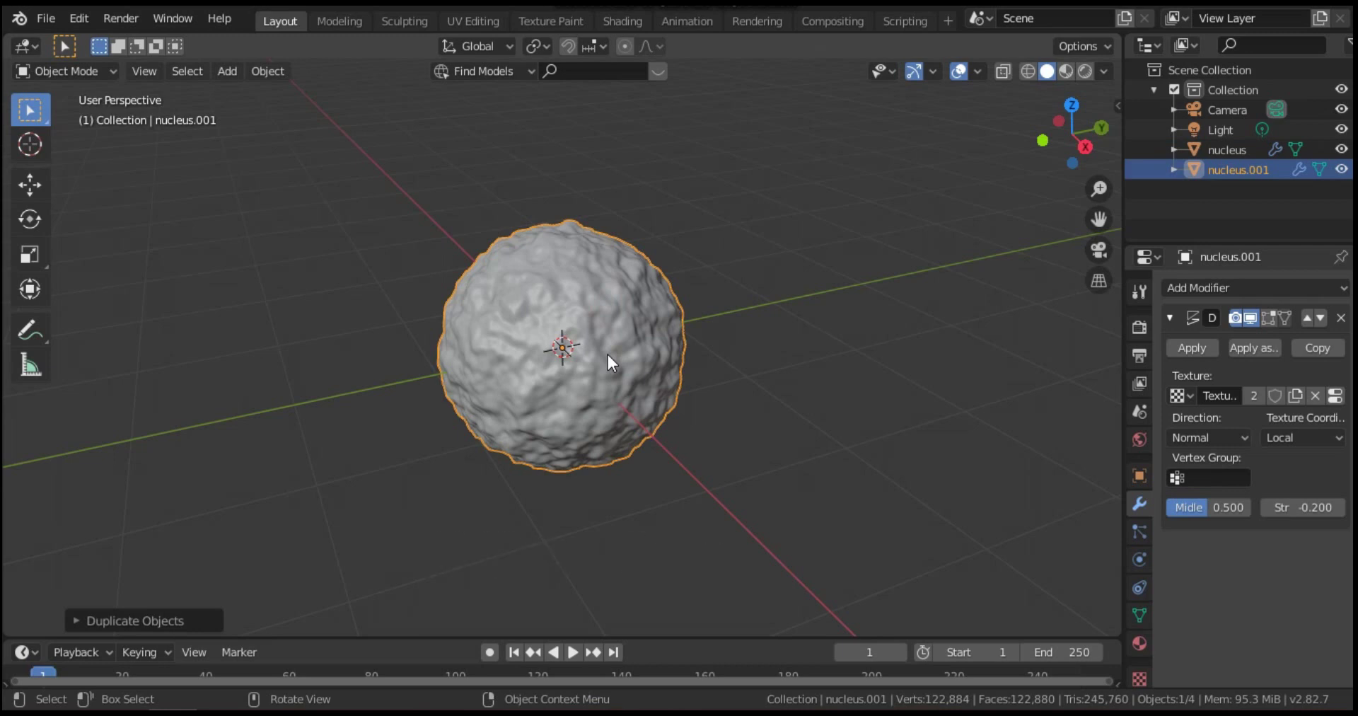
{"action": "key", "text": "s"}
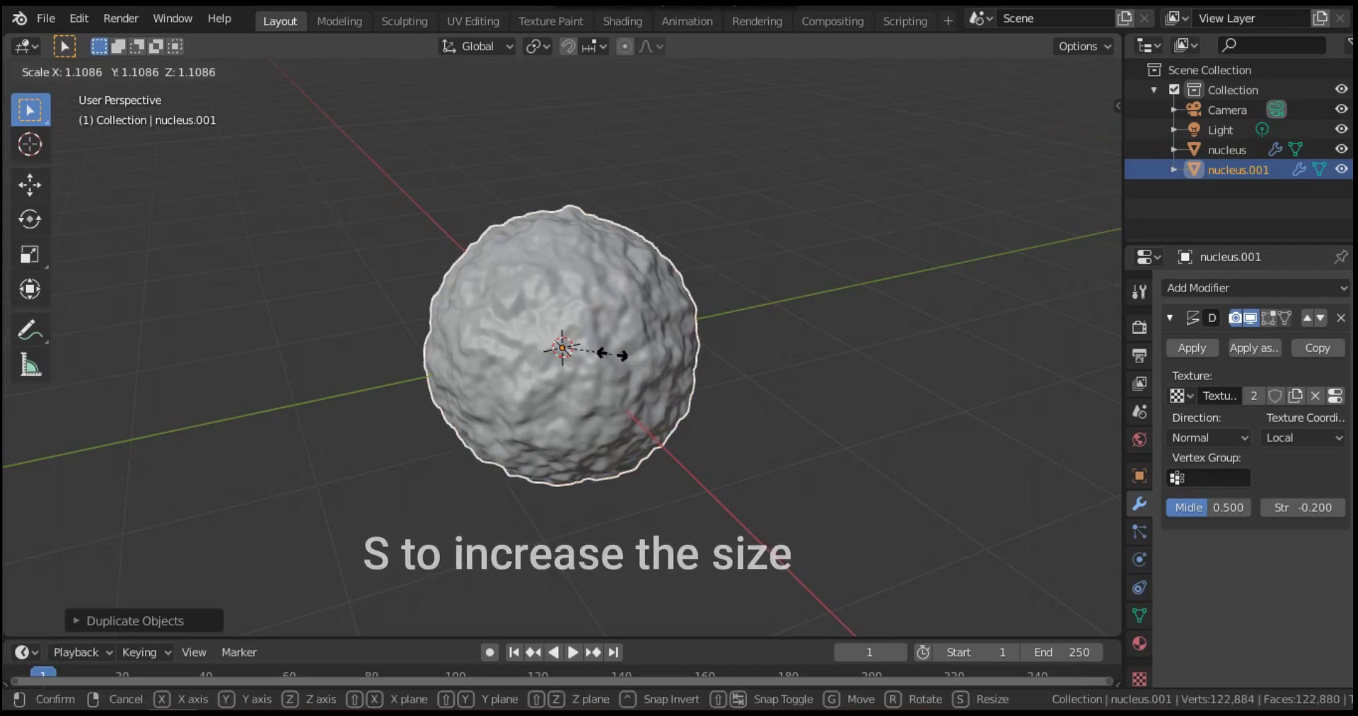
{"action": "left_click", "coordinate": [635, 370]}
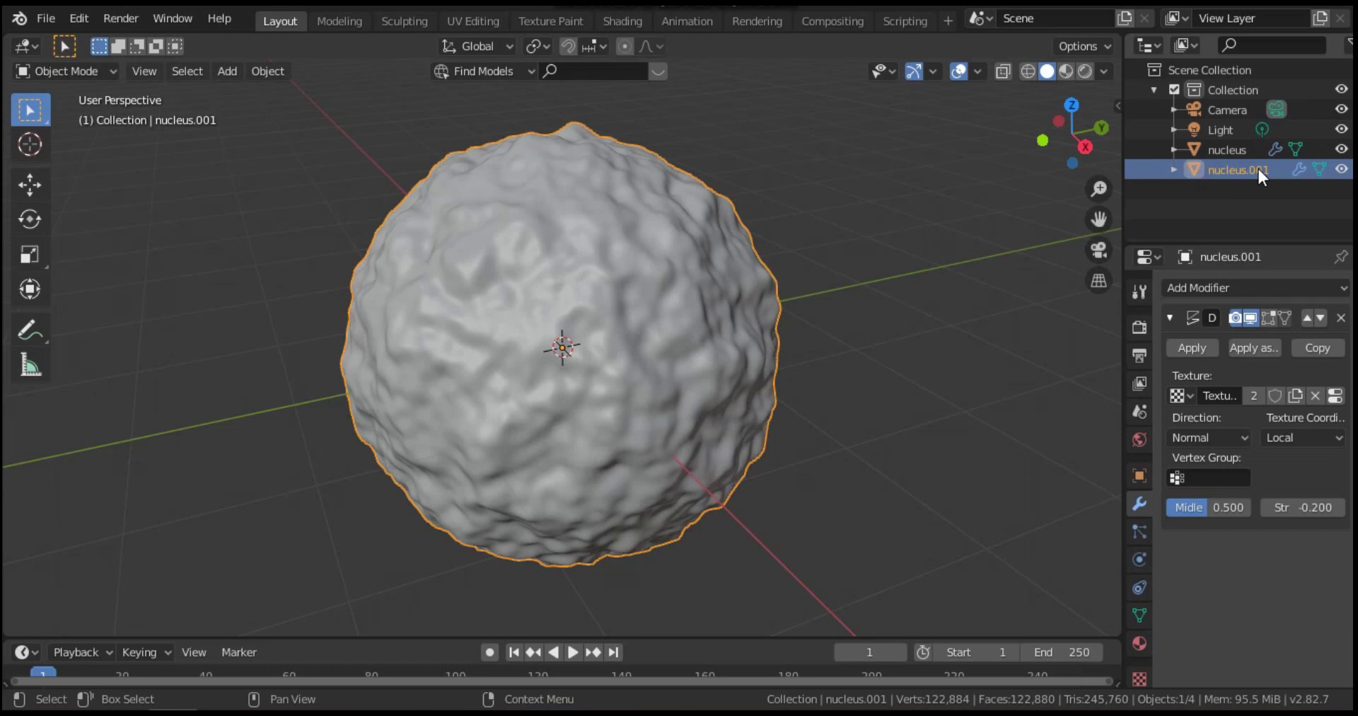
Rename the larger copy nucleus.001 to 'membrane'.
{"action": "double_click", "coordinate": [1259, 169]}
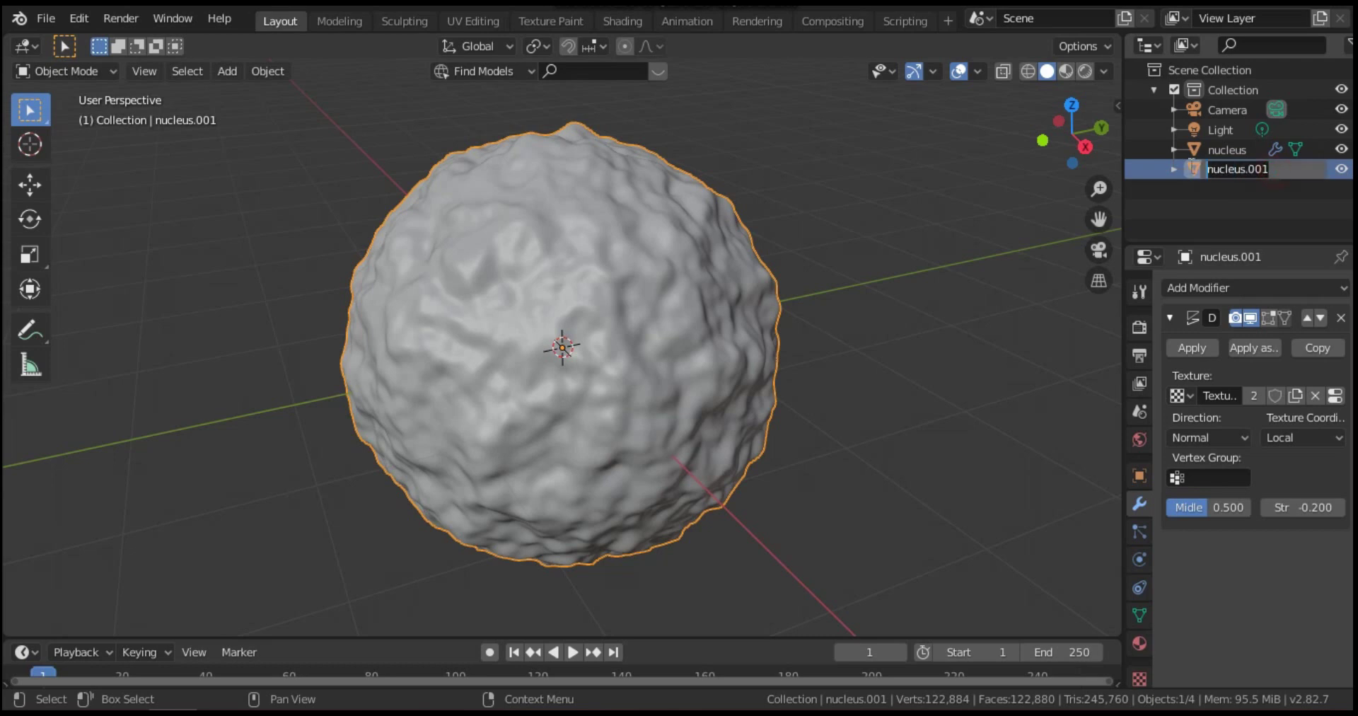
{"action": "type", "text": "membrane"}
{"action": "key", "text": "Return"}
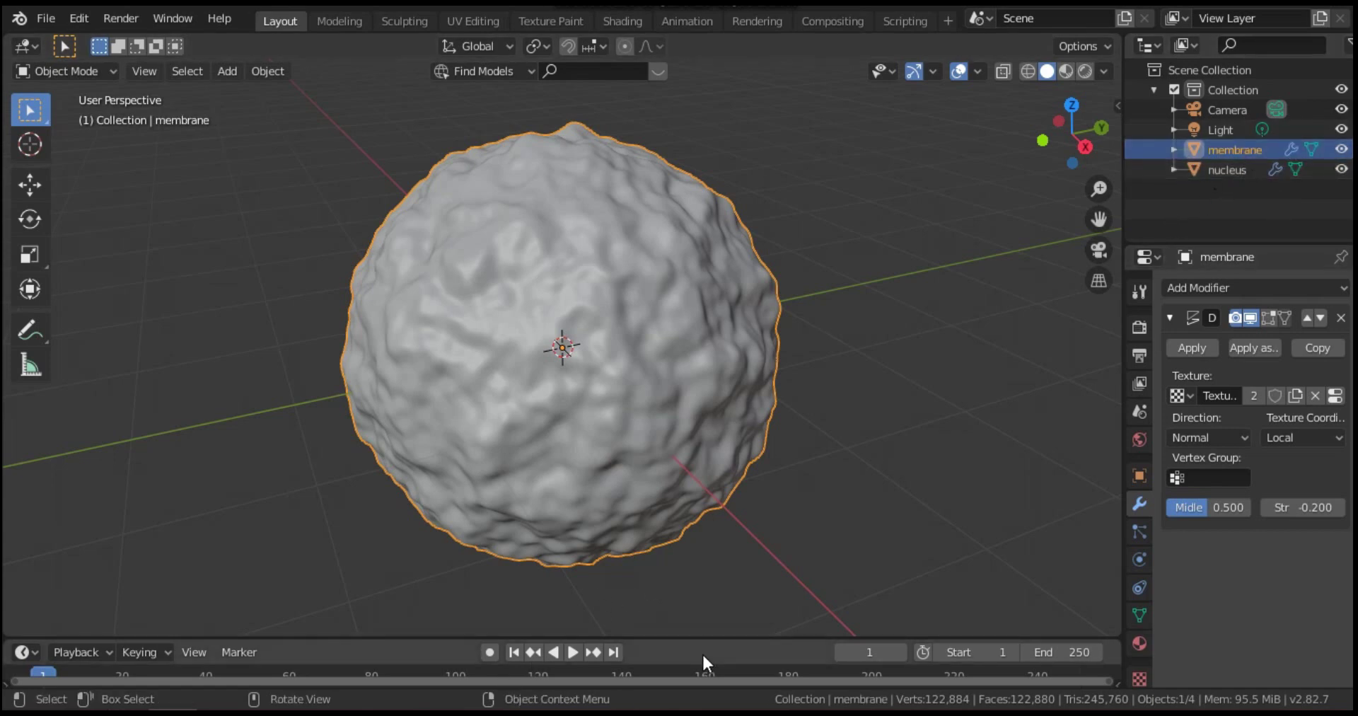
Enable Screen Space Reflections refraction and High Bitdepth shadows in the render settings.
{"action": "left_click_drag", "start_coordinate": [700, 637], "coordinate": [713, 503]}
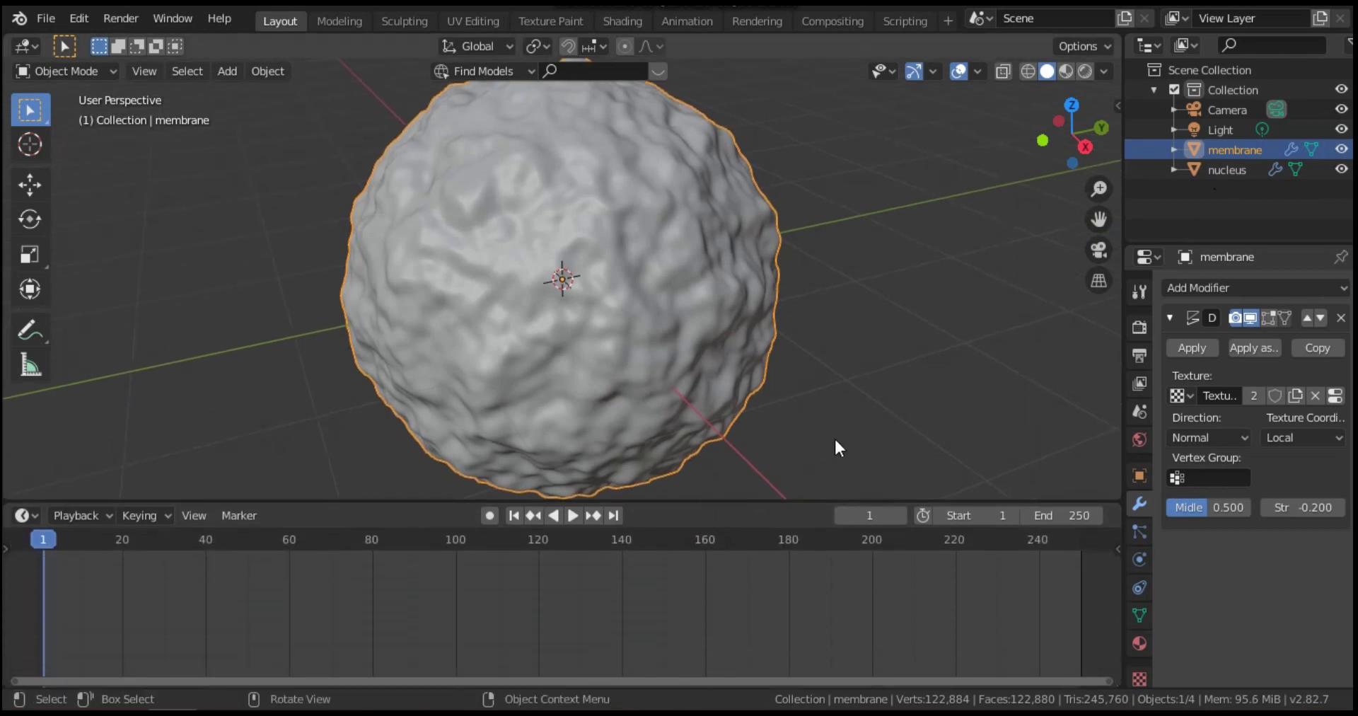
{"action": "left_click", "coordinate": [1138, 326]}
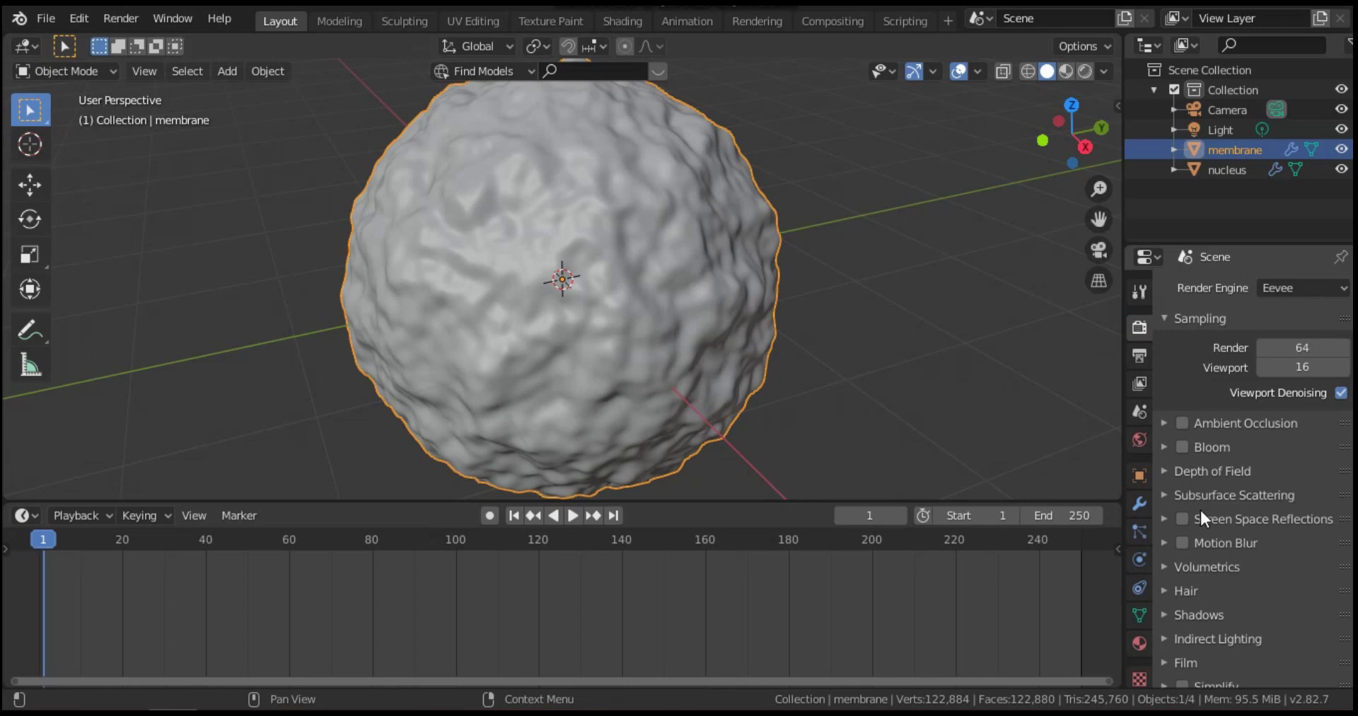
{"action": "left_click", "coordinate": [1164, 520]}
{"action": "left_click", "coordinate": [1321, 549]}
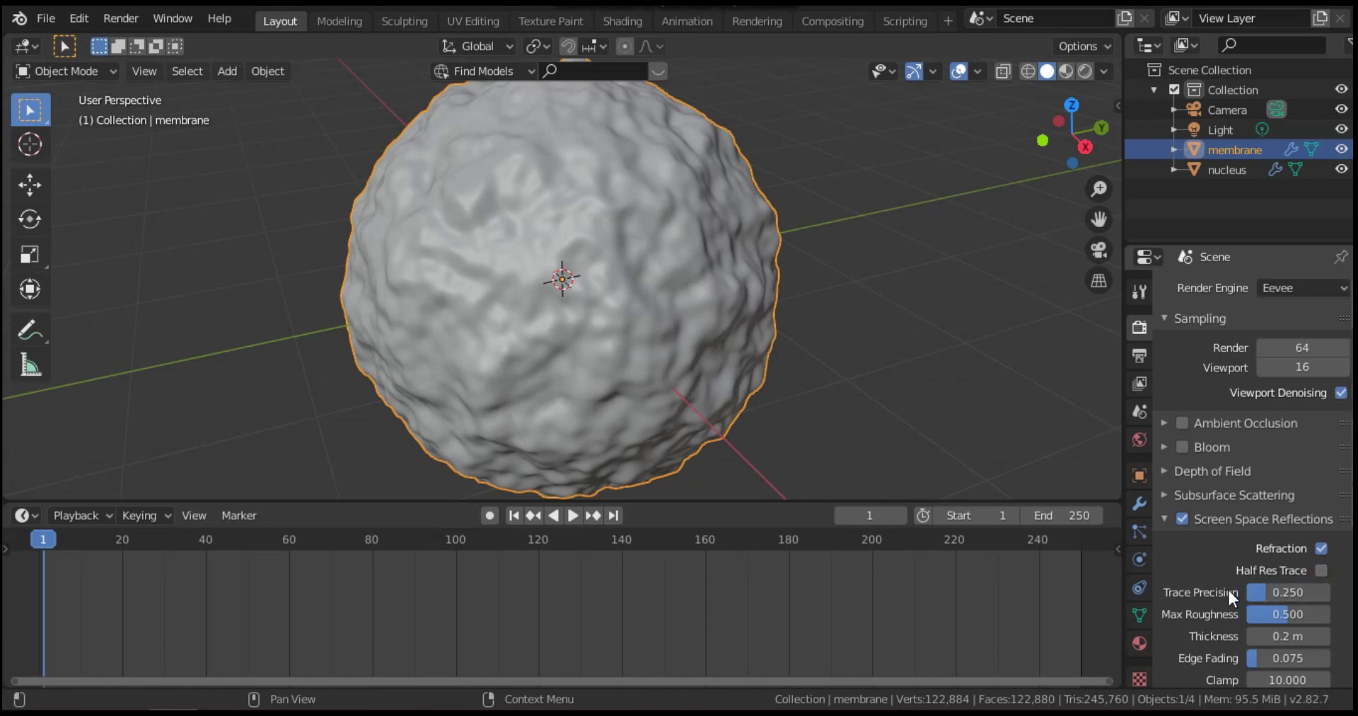
{"action": "scroll", "coordinate": [1203, 589], "scroll_direction": "down", "scroll_amount": 8}
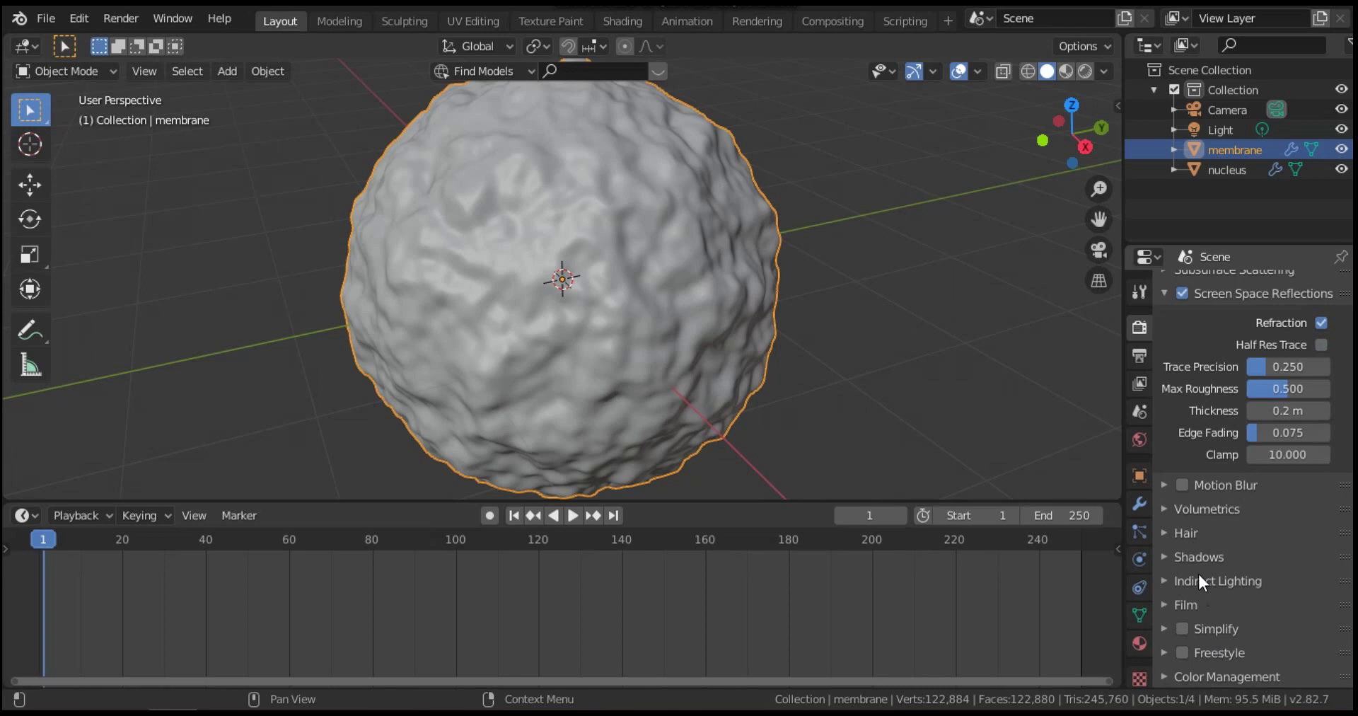
{"action": "left_click", "coordinate": [1203, 558]}
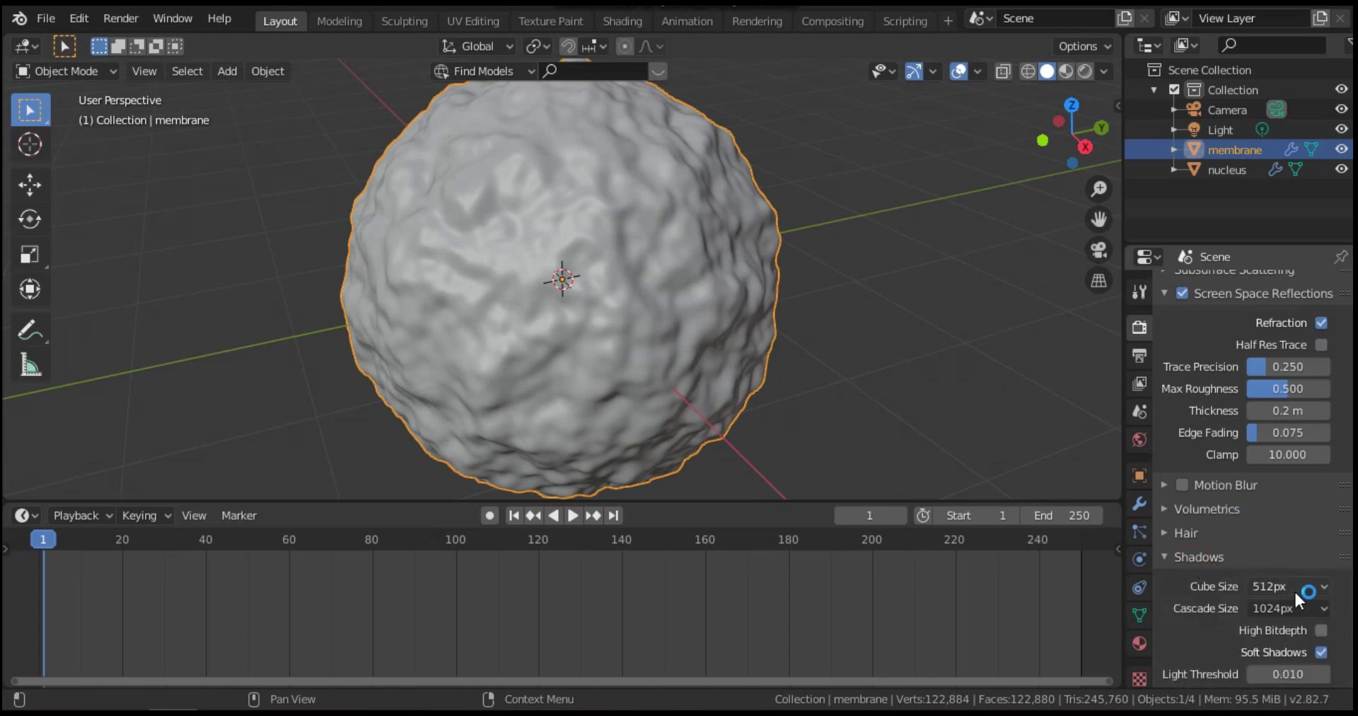
{"action": "scroll", "coordinate": [1290, 643], "scroll_direction": "down", "scroll_amount": 2}
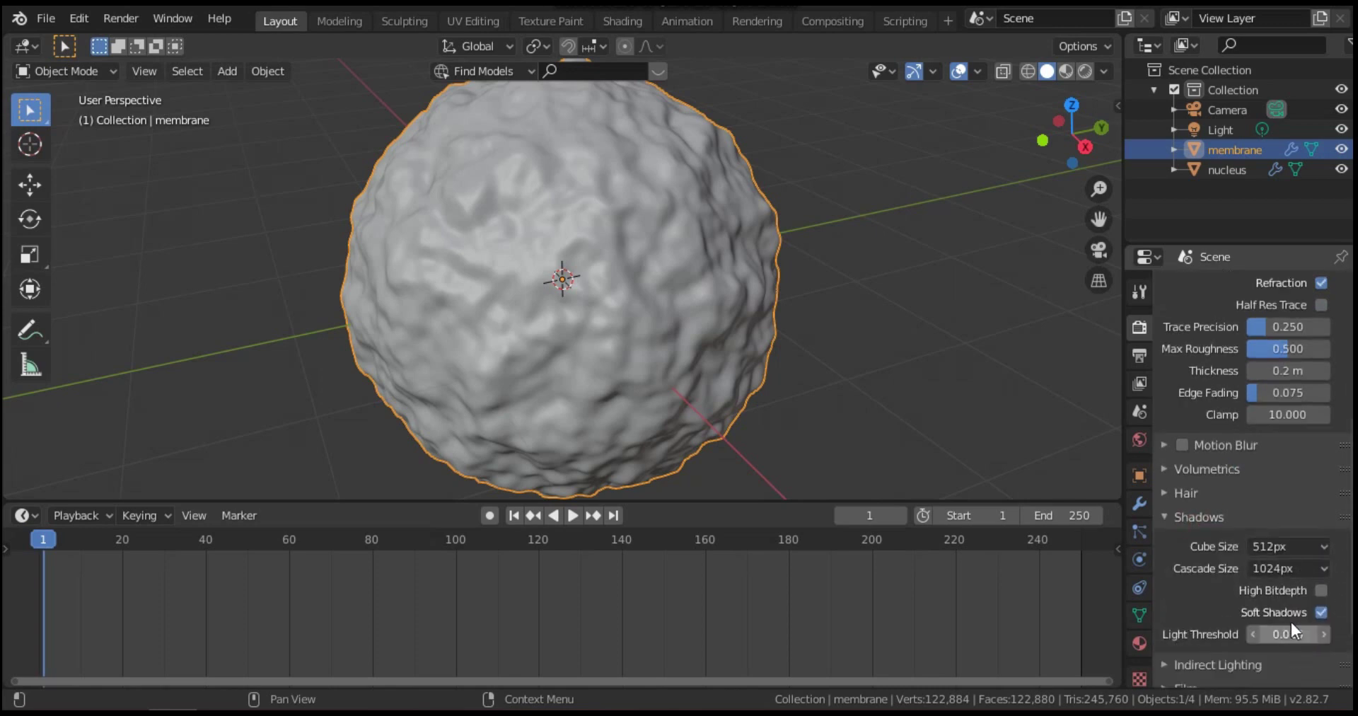
{"action": "left_click", "coordinate": [1321, 590]}
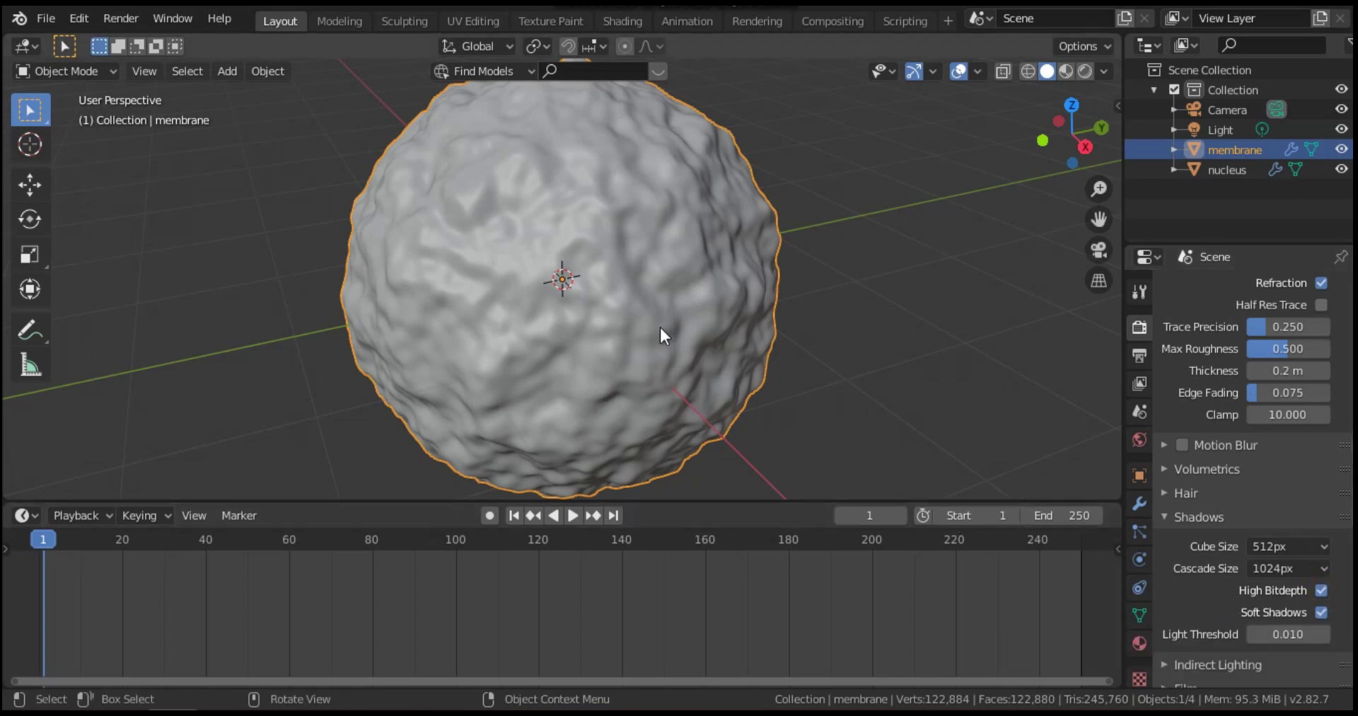
Turn the lower area into a Shader Editor and create a new material for the membrane.
{"action": "left_click", "coordinate": [22, 517]}
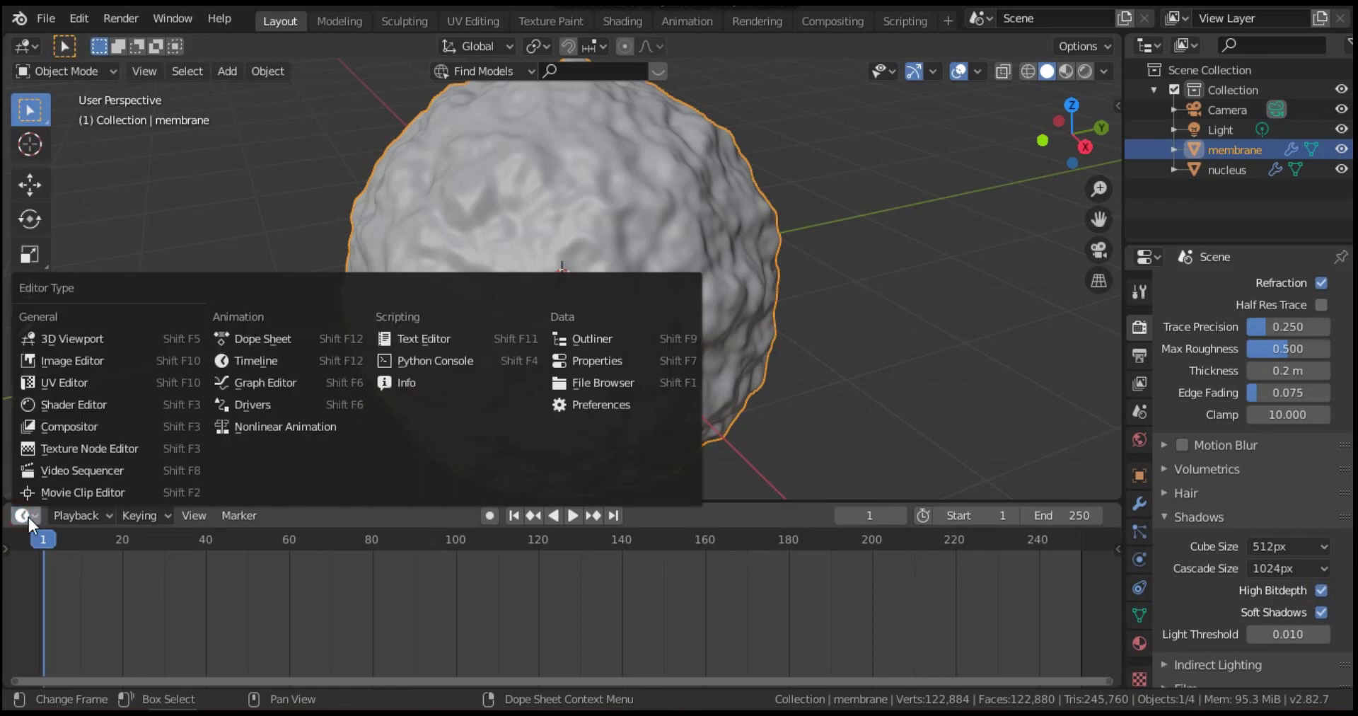
{"action": "left_click", "coordinate": [24, 514]}
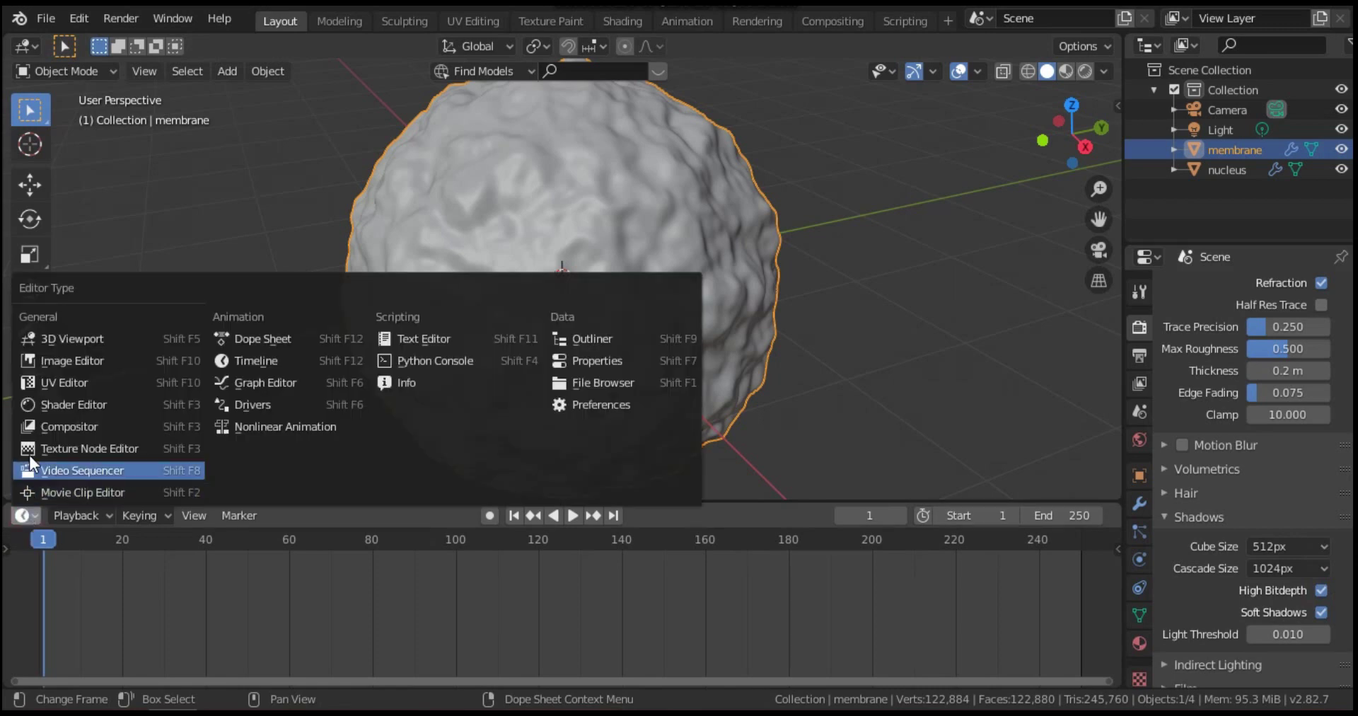
{"action": "left_click", "coordinate": [53, 404]}
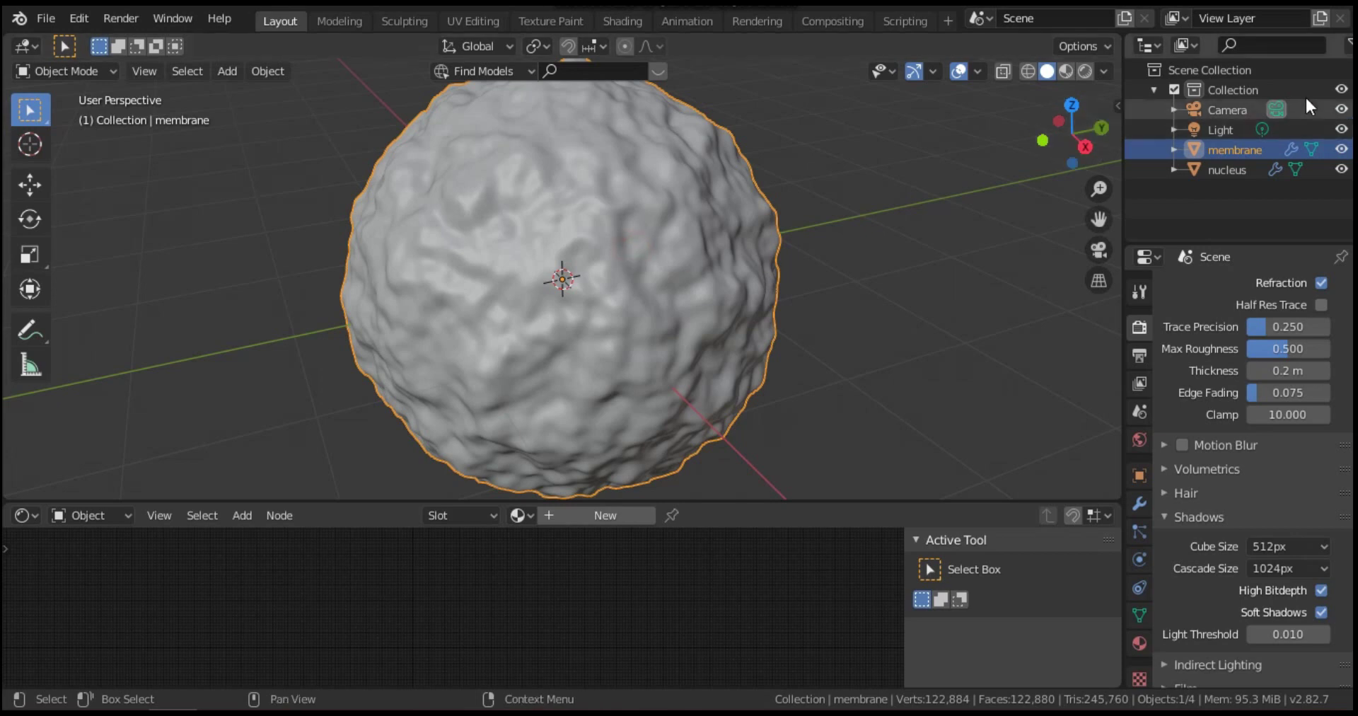
{"action": "left_click", "coordinate": [601, 514]}
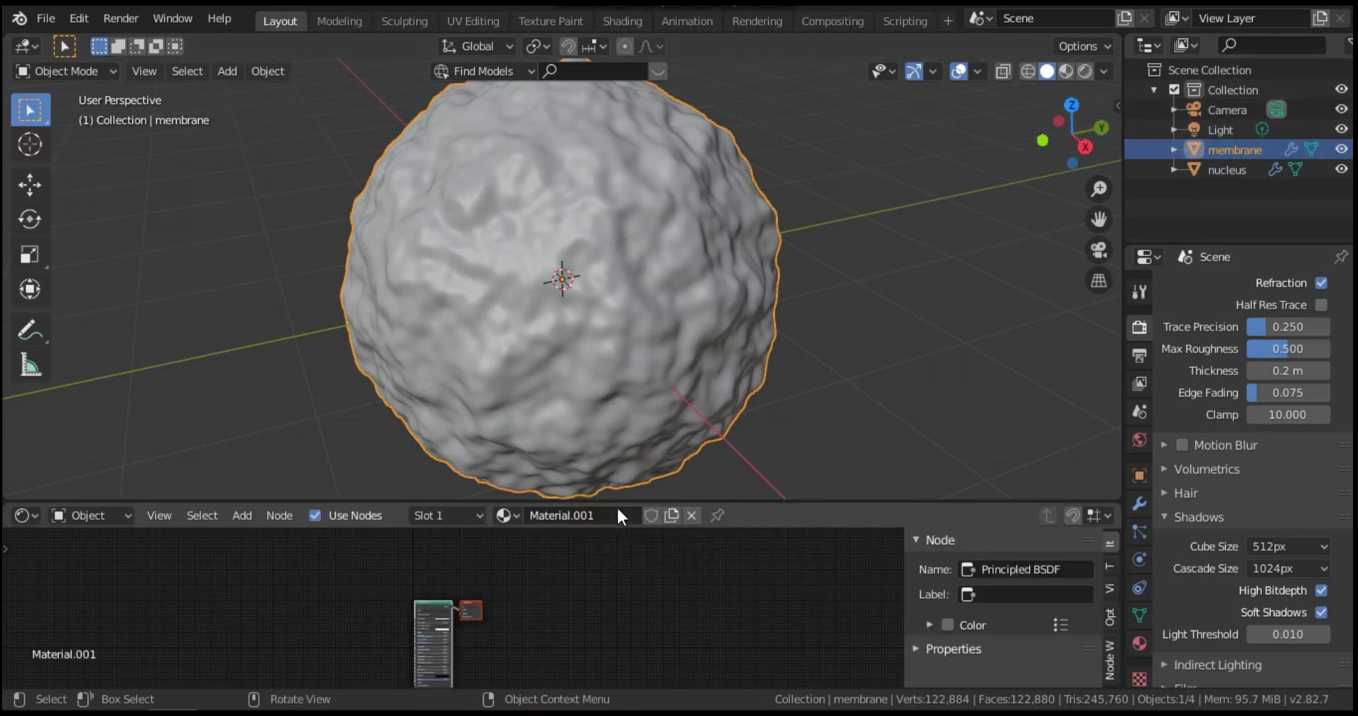
Set the Principled BSDF Transmission to 1.000 and lower Roughness to about 0.145.
{"action": "left_click_drag", "start_coordinate": [616, 502], "coordinate": [566, 299]}
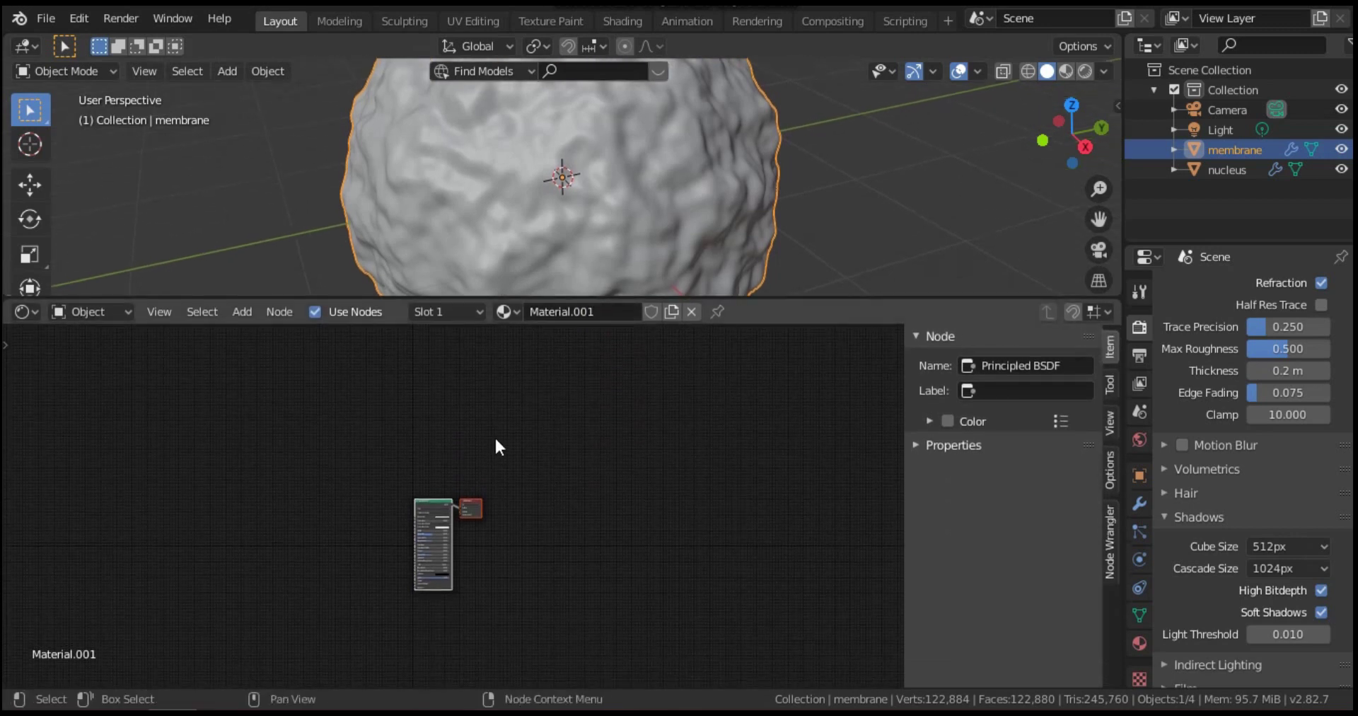
{"action": "scroll", "coordinate": [410, 498], "scroll_direction": "up", "scroll_amount": 6}
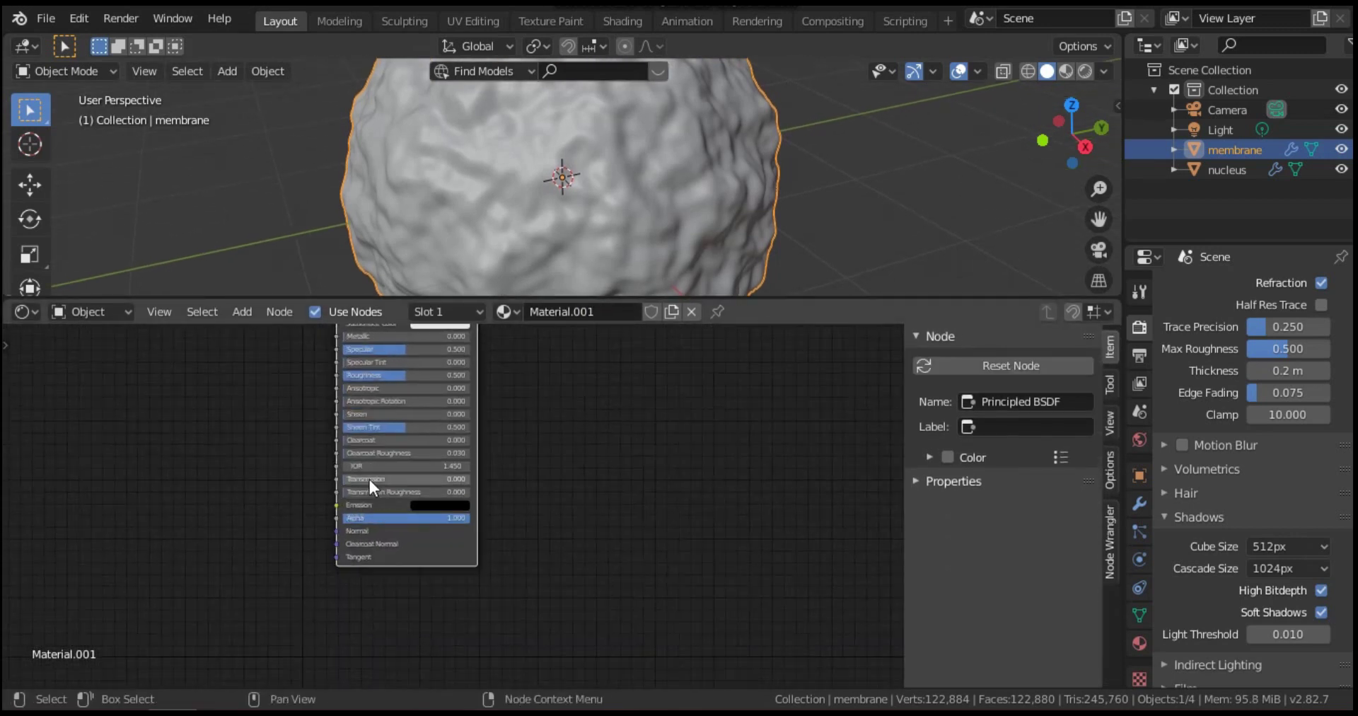
{"action": "left_click_drag", "start_coordinate": [362, 478], "coordinate": [470, 477]}
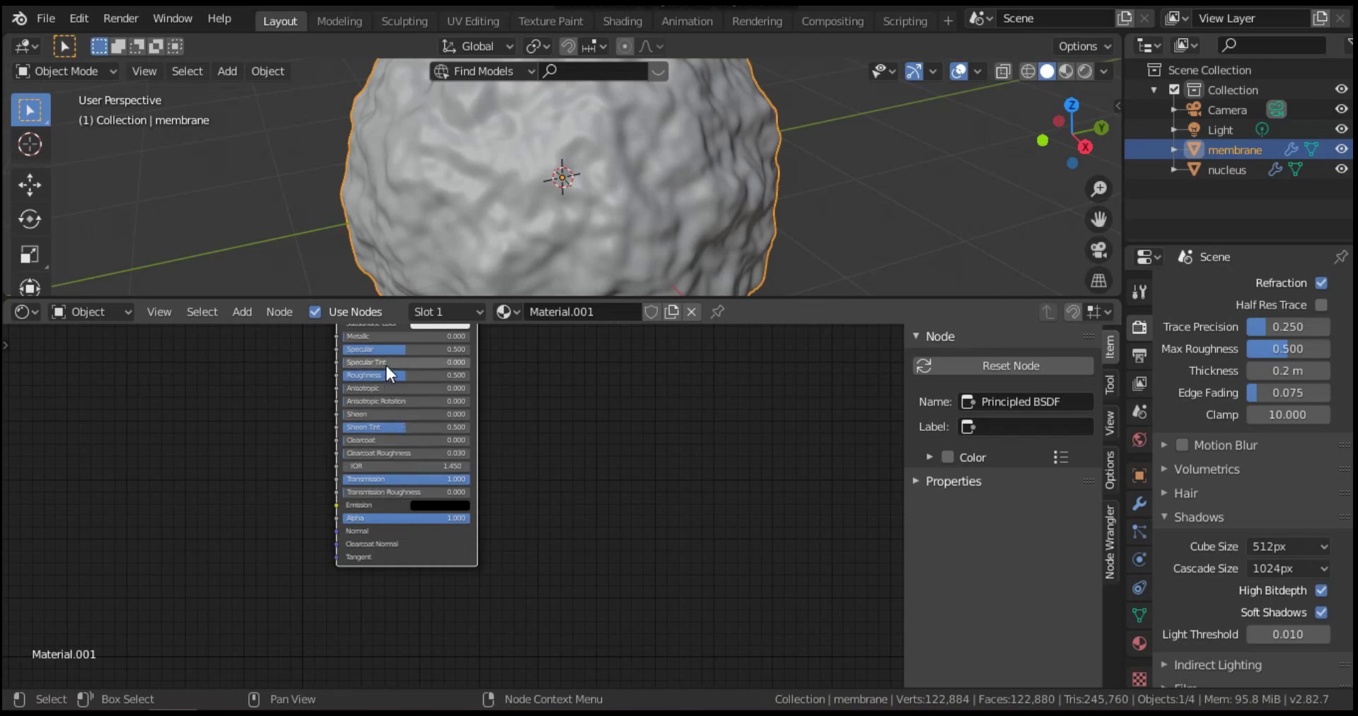
{"action": "left_click_drag", "start_coordinate": [405, 372], "coordinate": [371, 372]}
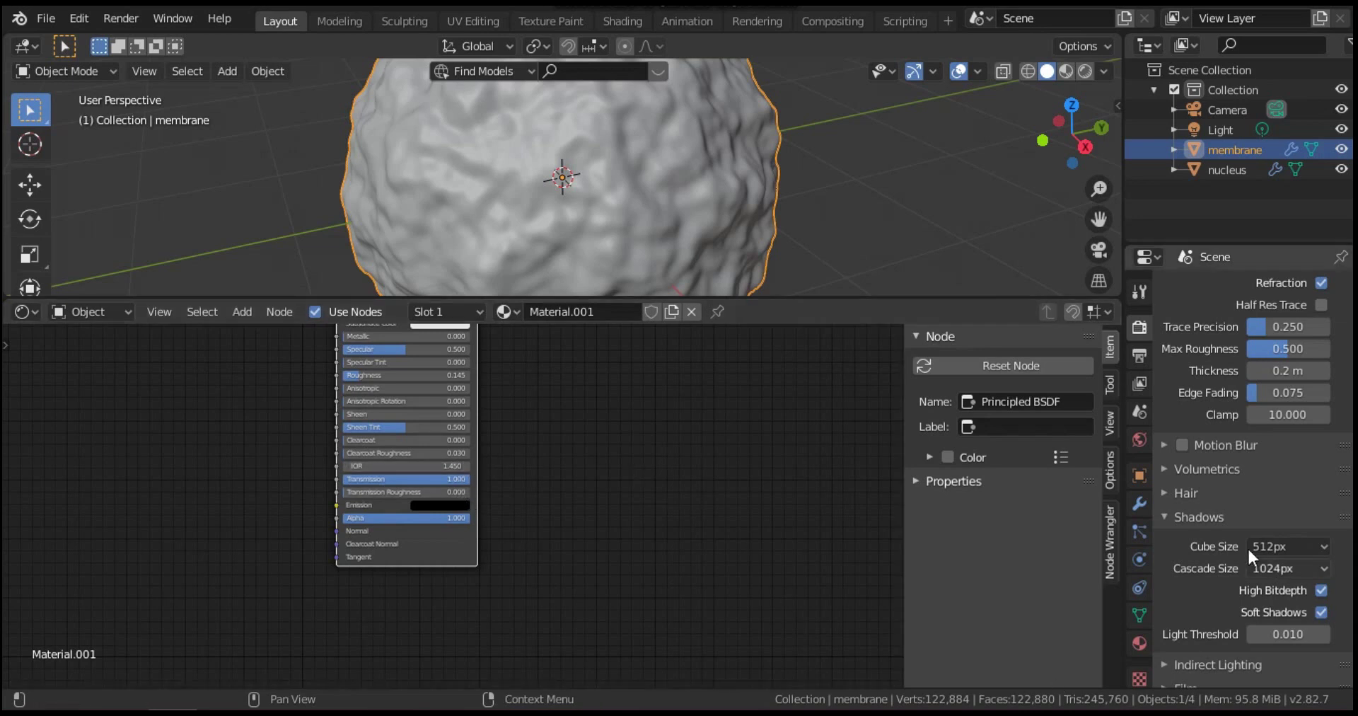
Set the membrane material's Blend Mode to Alpha Clip and enable Screen Space Refraction.
{"action": "left_click", "coordinate": [1139, 642]}
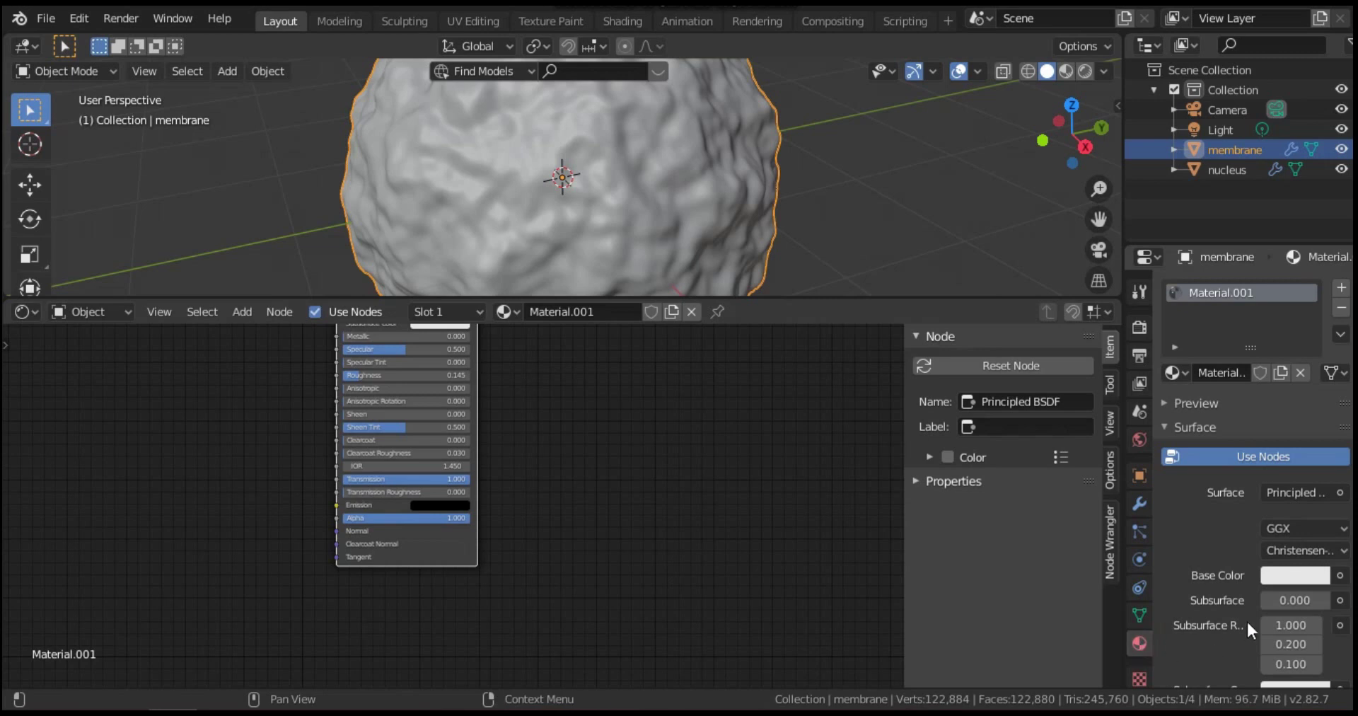
{"action": "scroll", "coordinate": [1247, 618], "scroll_direction": "down", "scroll_amount": 8}
{"action": "scroll", "coordinate": [1250, 615], "scroll_direction": "down", "scroll_amount": 7}
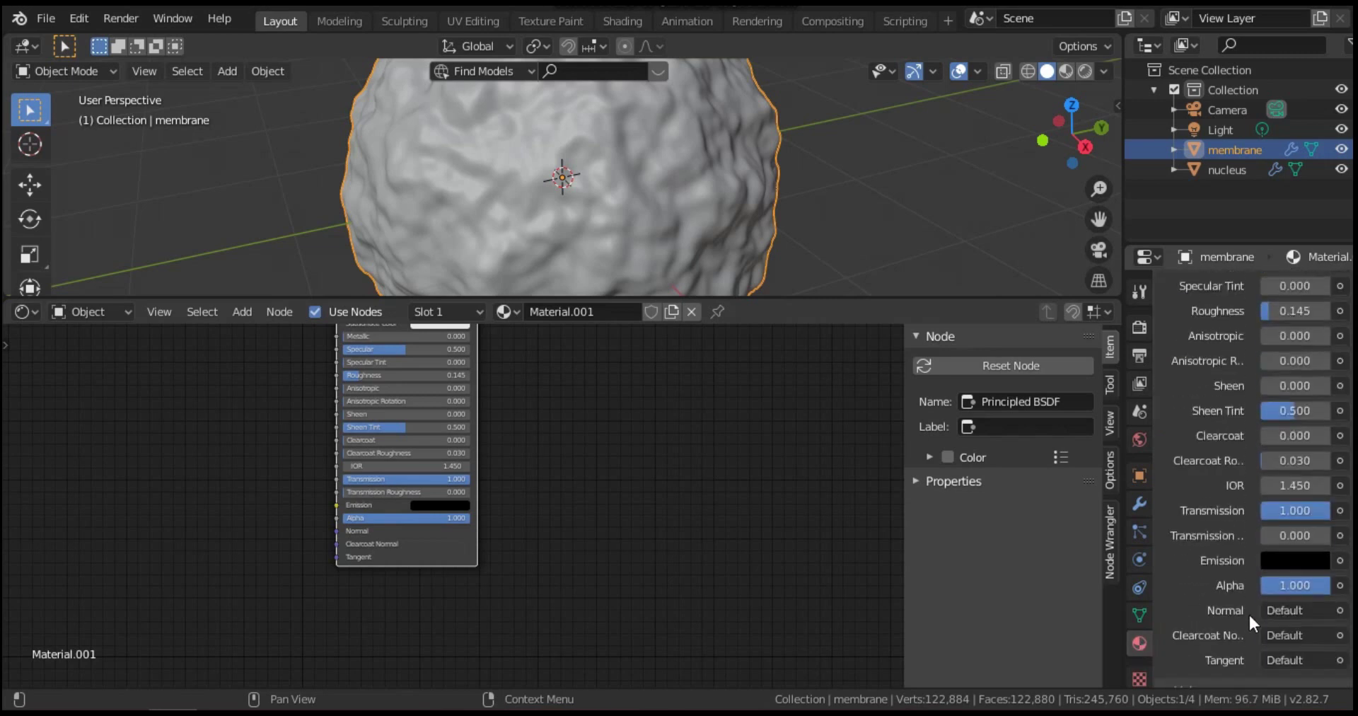
{"action": "scroll", "coordinate": [1243, 595], "scroll_direction": "down", "scroll_amount": 5}
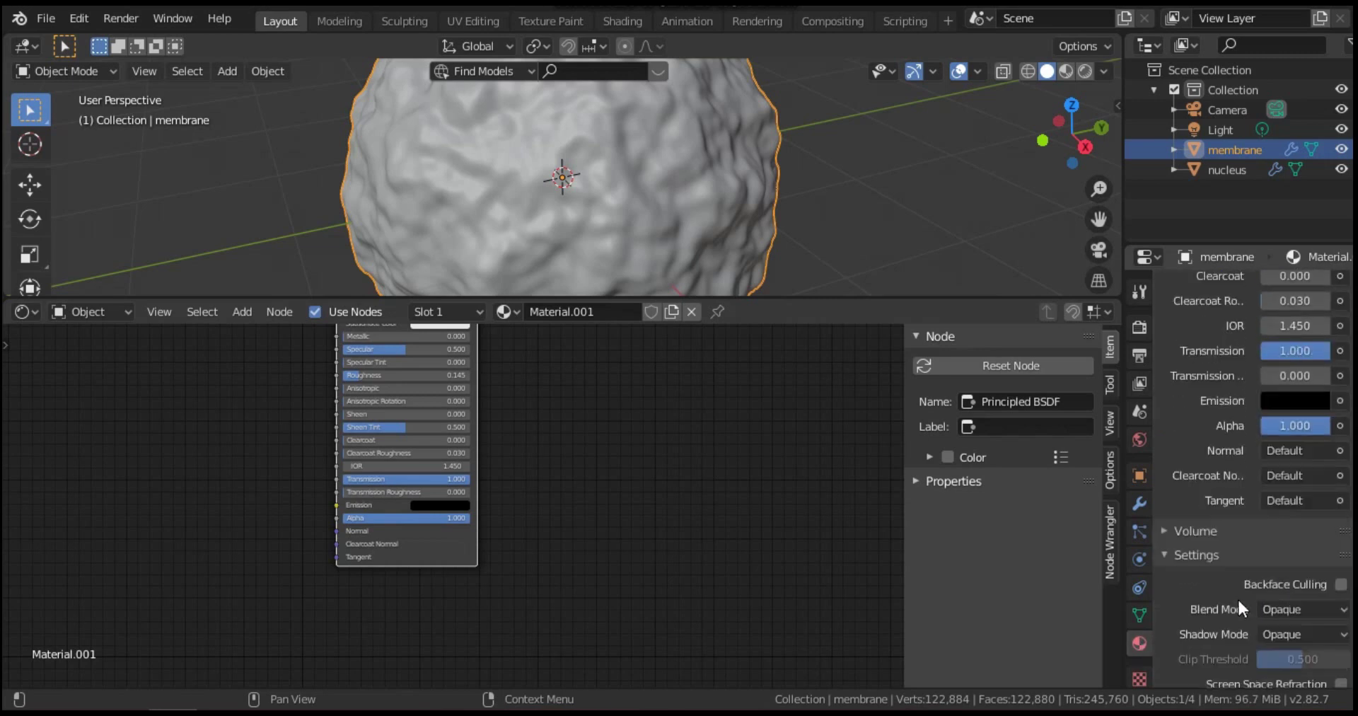
{"action": "left_click", "coordinate": [1301, 568]}
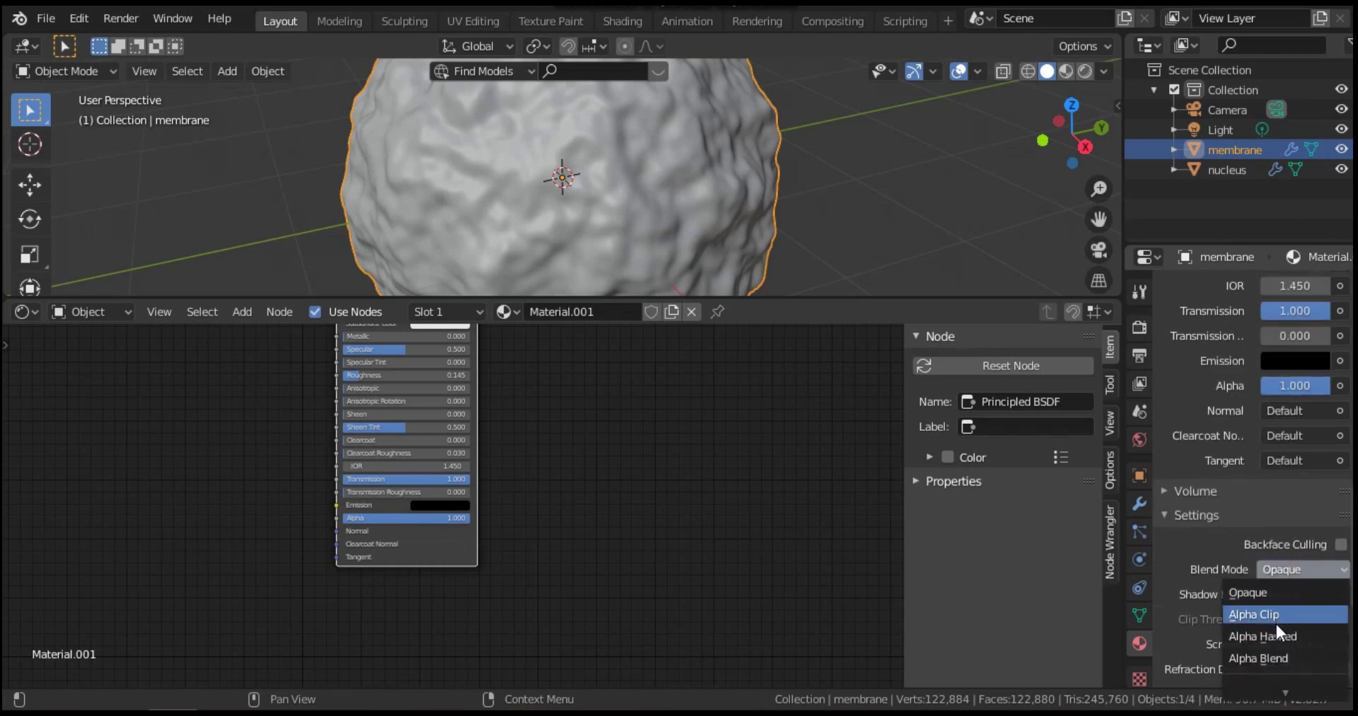
{"action": "left_click", "coordinate": [1254, 614]}
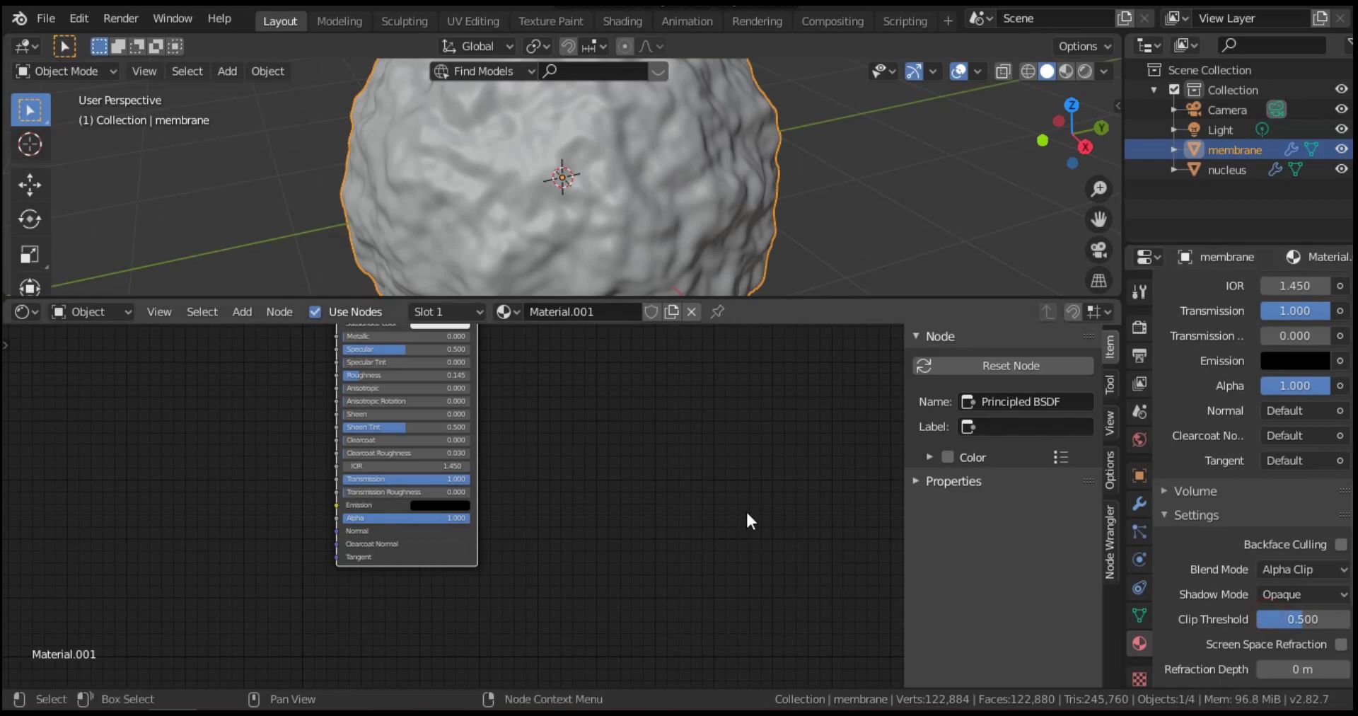
{"action": "left_click", "coordinate": [1340, 645]}
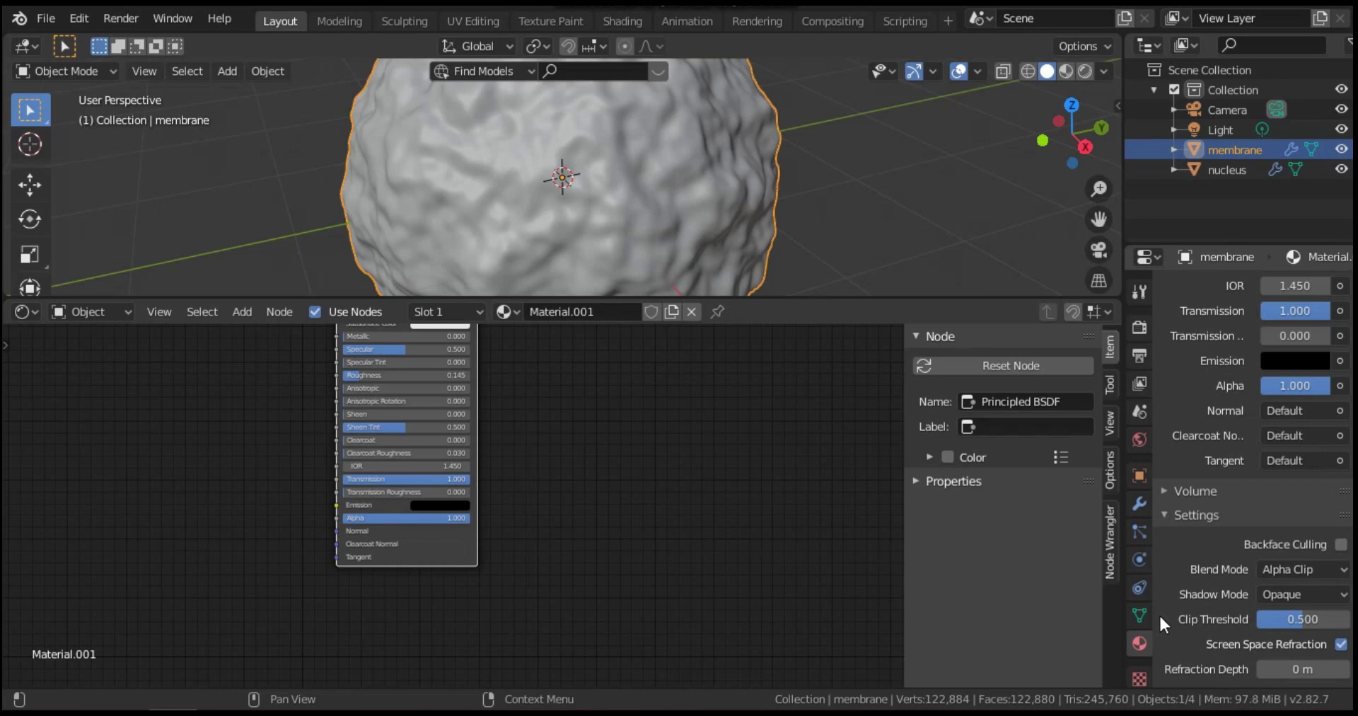
Set the membrane's Principled BSDF IOR to 0.900.
{"action": "left_click", "coordinate": [365, 466]}
{"action": "type", "text": "0.9"}
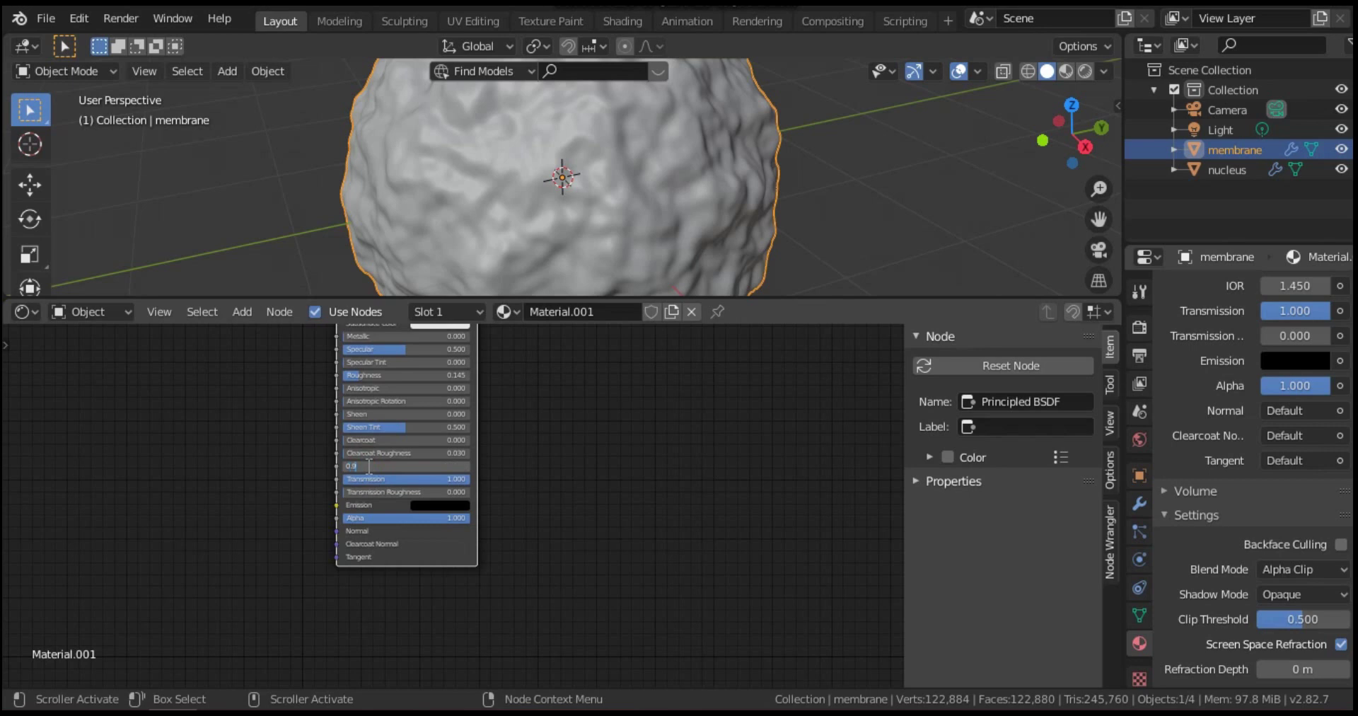
{"action": "key", "text": "Return"}
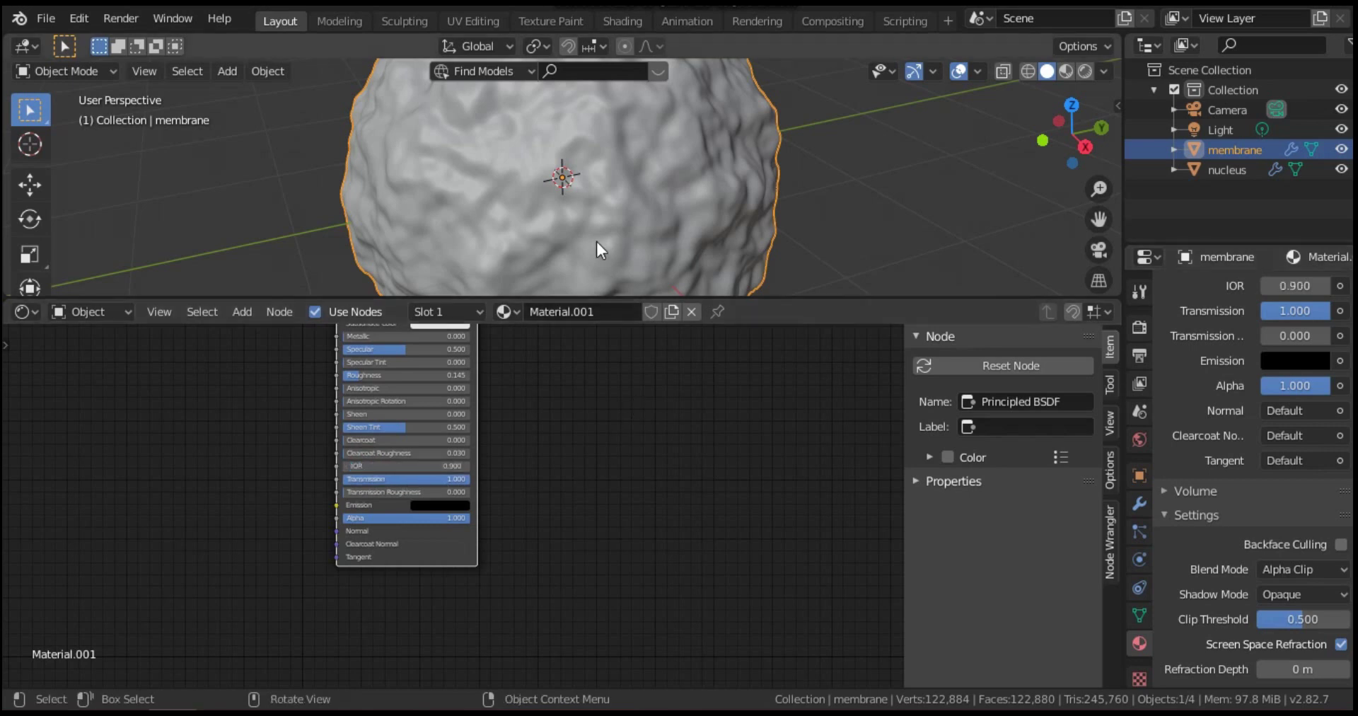
{"action": "left_click_drag", "start_coordinate": [733, 296], "coordinate": [736, 623]}
Select the nucleus and create a new material for it.
{"action": "left_click", "coordinate": [1233, 170]}
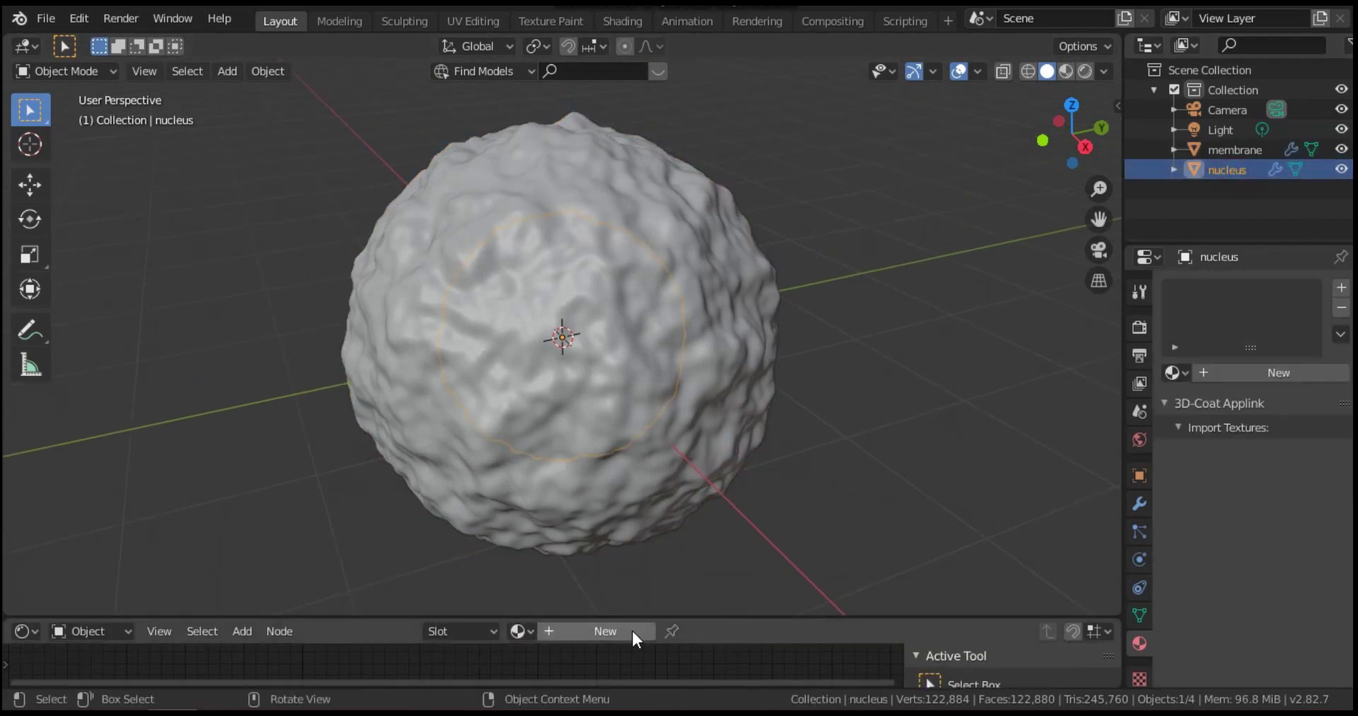
{"action": "left_click", "coordinate": [603, 627]}
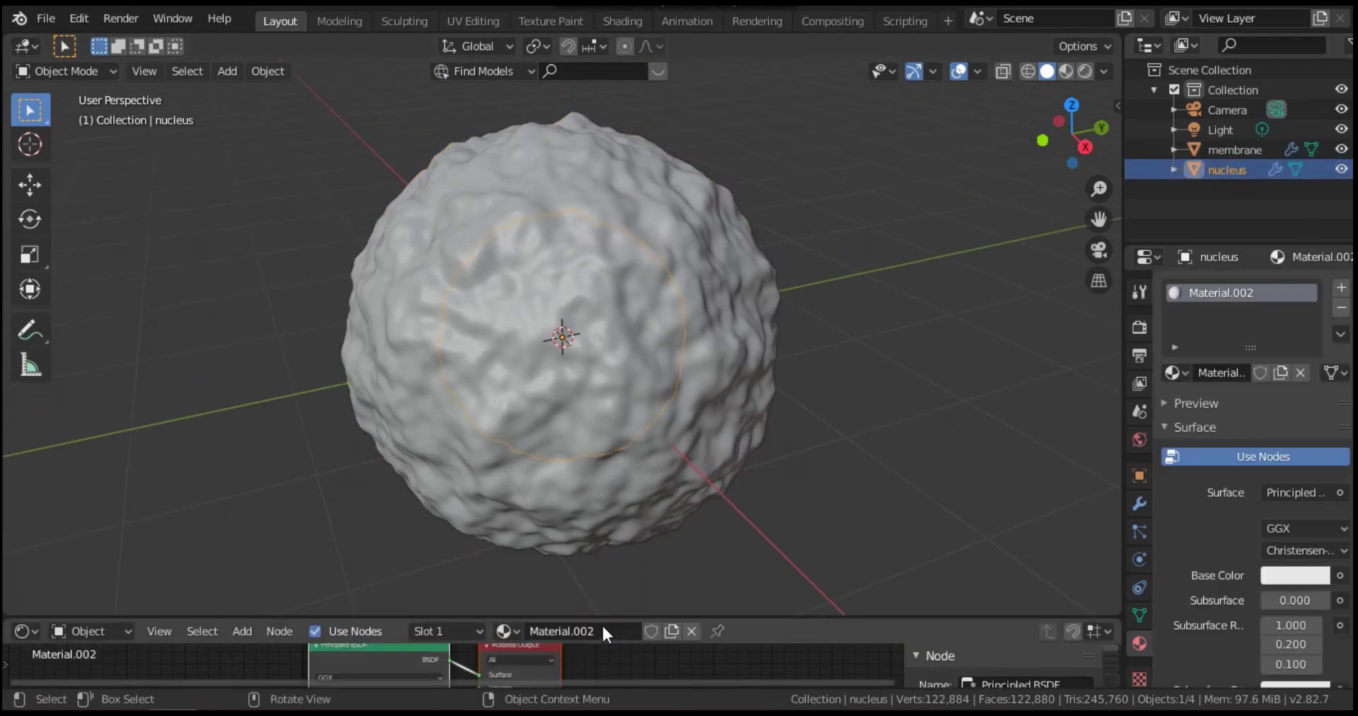
{"action": "left_click_drag", "start_coordinate": [602, 617], "coordinate": [652, 320]}
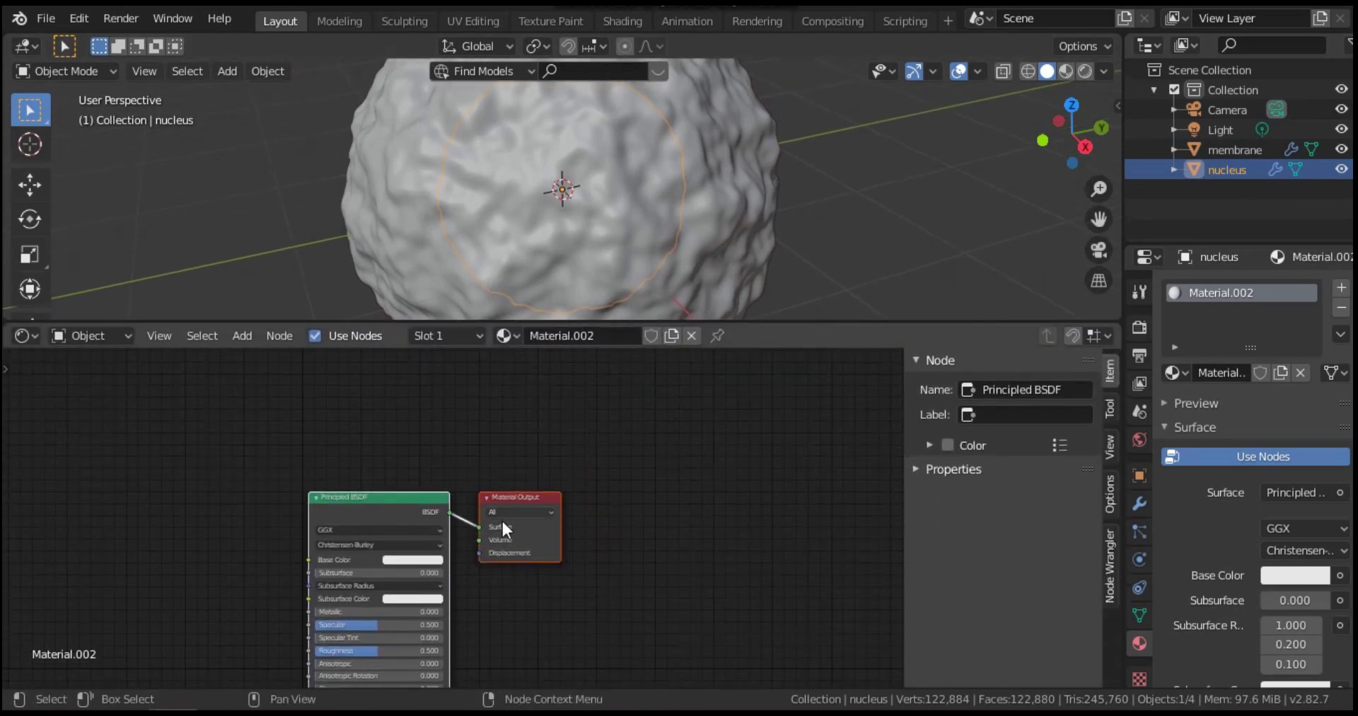
{"action": "middle_click_drag", "start_coordinate": [394, 488], "coordinate": [438, 425]}
{"action": "left_click_drag", "start_coordinate": [421, 453], "coordinate": [437, 363]}
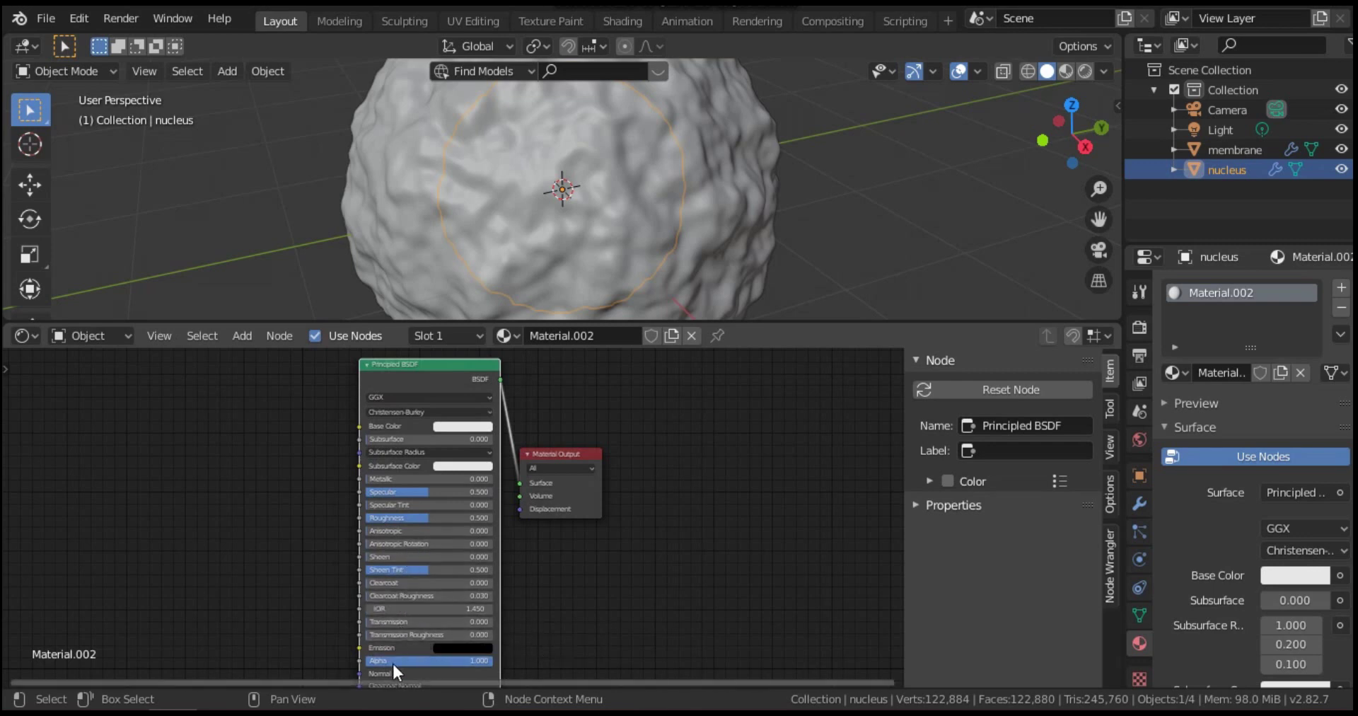
Set the nucleus material's Roughness to 0.200 and its Base Color to blue.
{"action": "scroll", "coordinate": [406, 648], "scroll_direction": "down", "scroll_amount": 1}
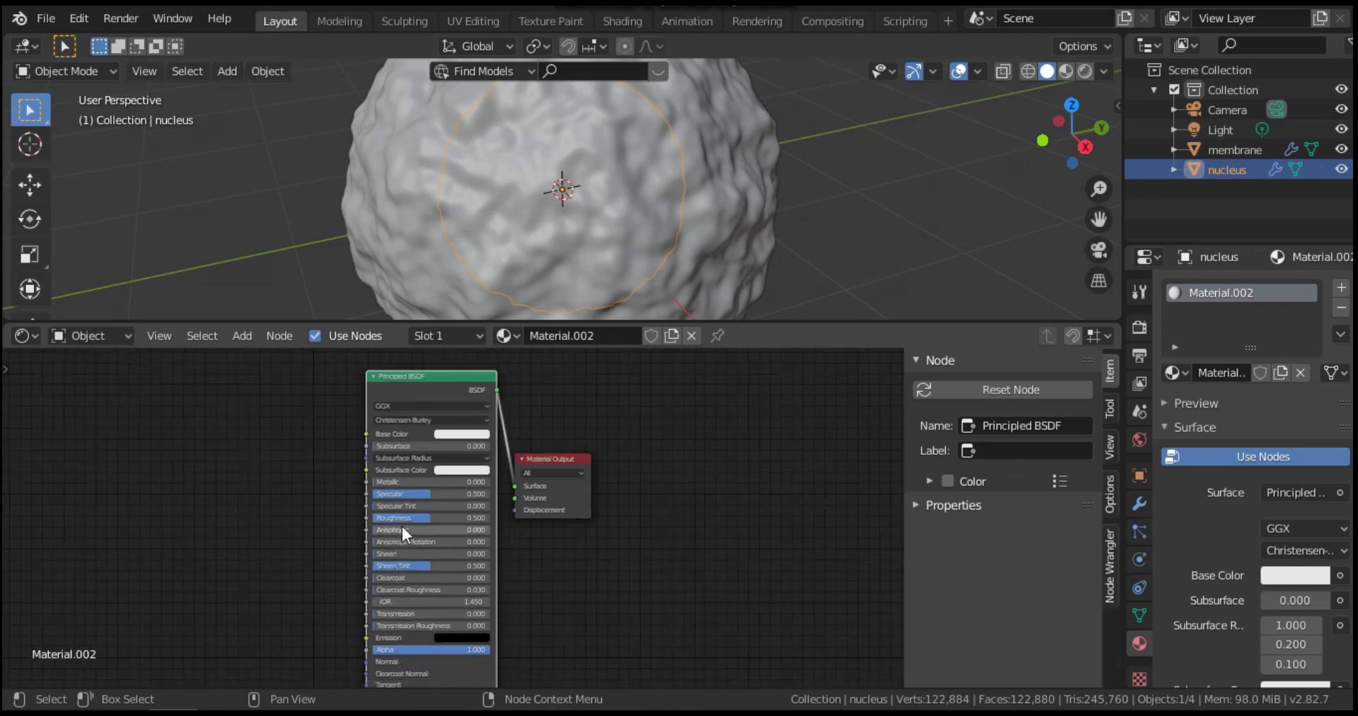
{"action": "left_click_drag", "start_coordinate": [426, 521], "coordinate": [394, 518]}
{"action": "left_click", "coordinate": [465, 433]}
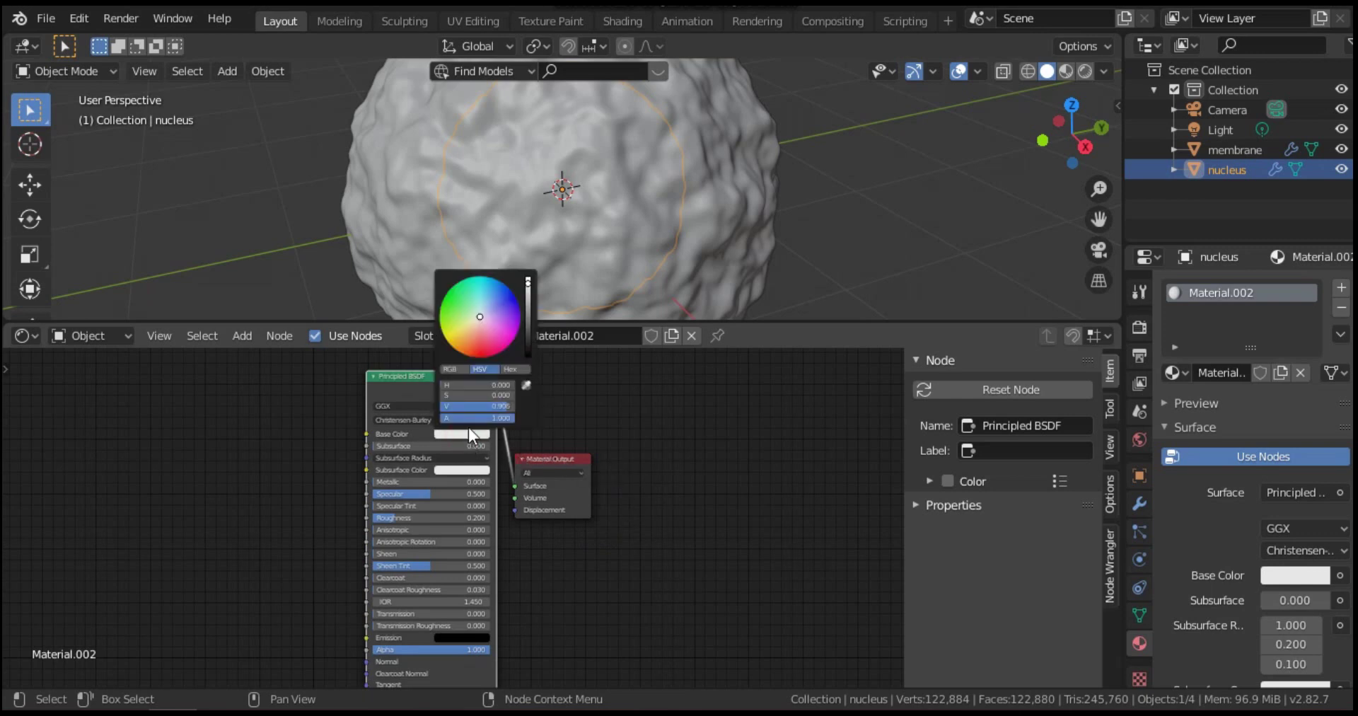
{"action": "left_click", "coordinate": [513, 302]}
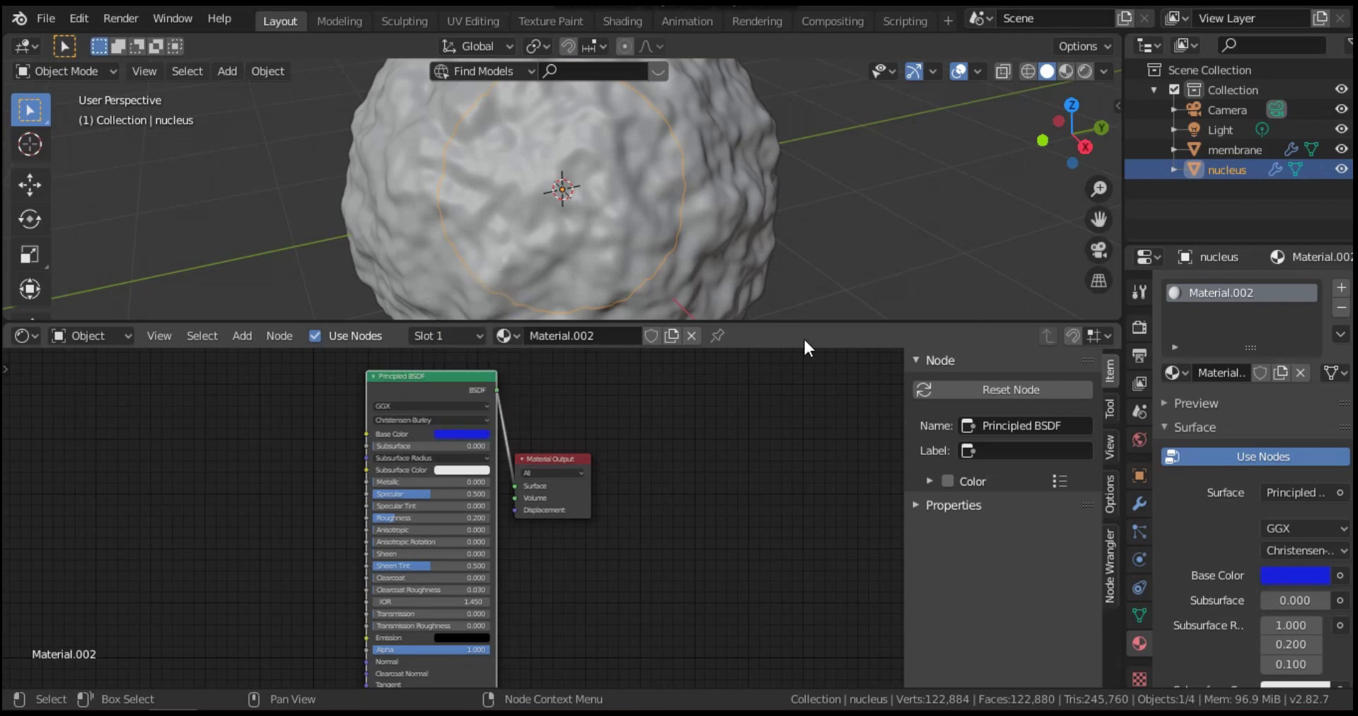
Switch the viewport to Rendered shading, enlarge it, and orbit to a front view of the cell.
{"action": "left_click", "coordinate": [1085, 70]}
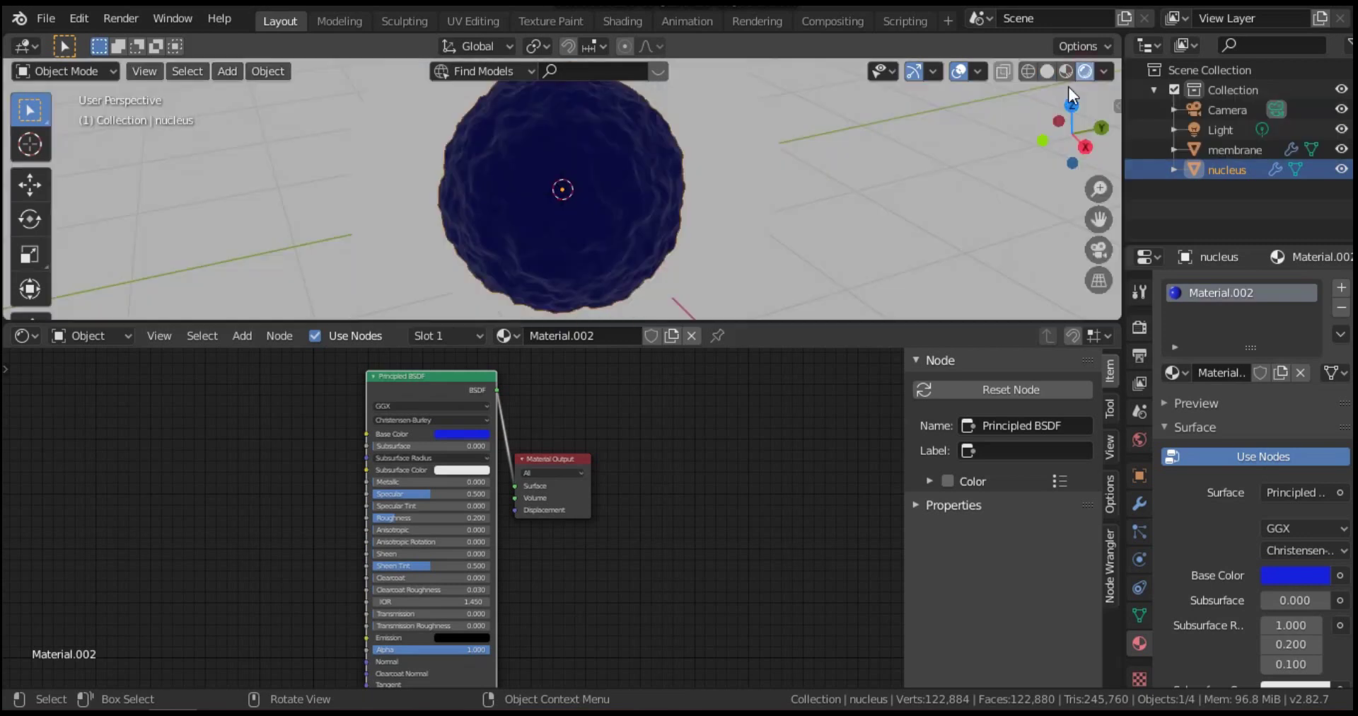
{"action": "left_click_drag", "start_coordinate": [809, 322], "coordinate": [812, 481]}
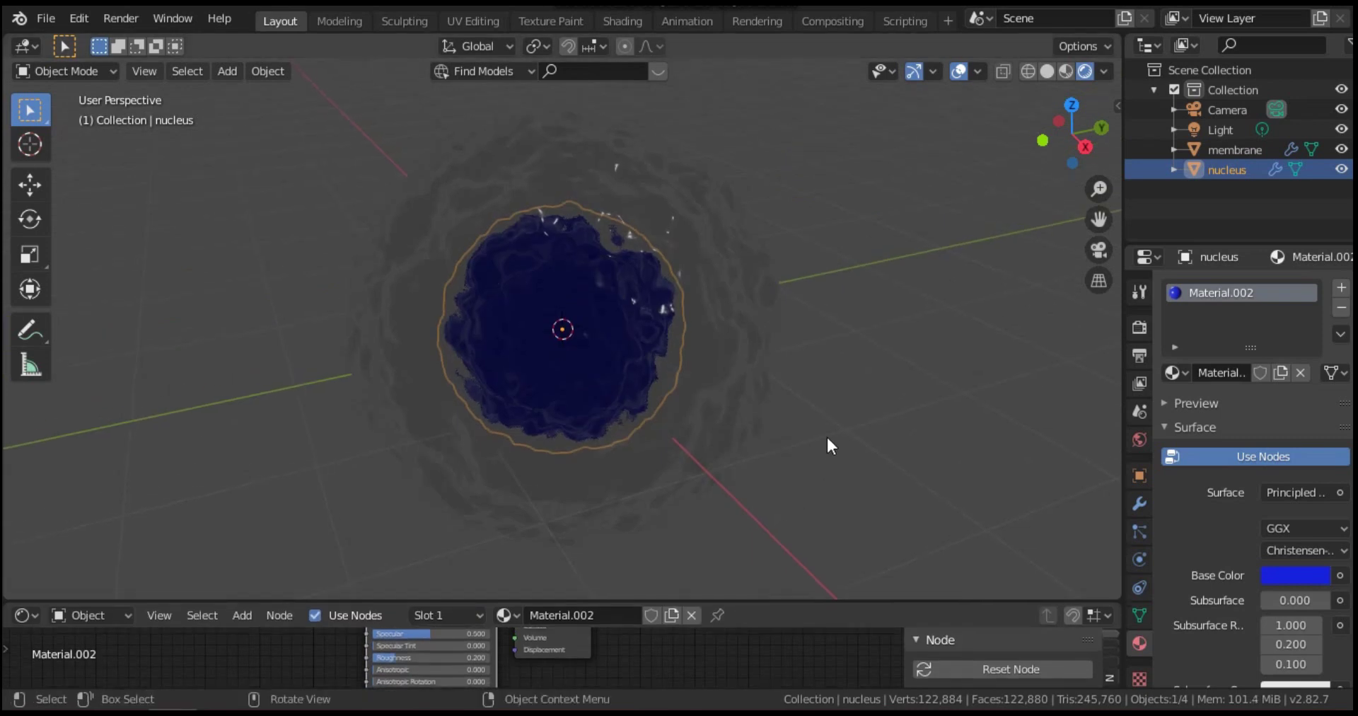
{"action": "middle_click_drag", "start_coordinate": [838, 423], "coordinate": [890, 400]}
{"action": "left_click", "coordinate": [890, 400]}
{"action": "middle_click_drag", "start_coordinate": [803, 415], "coordinate": [781, 463]}
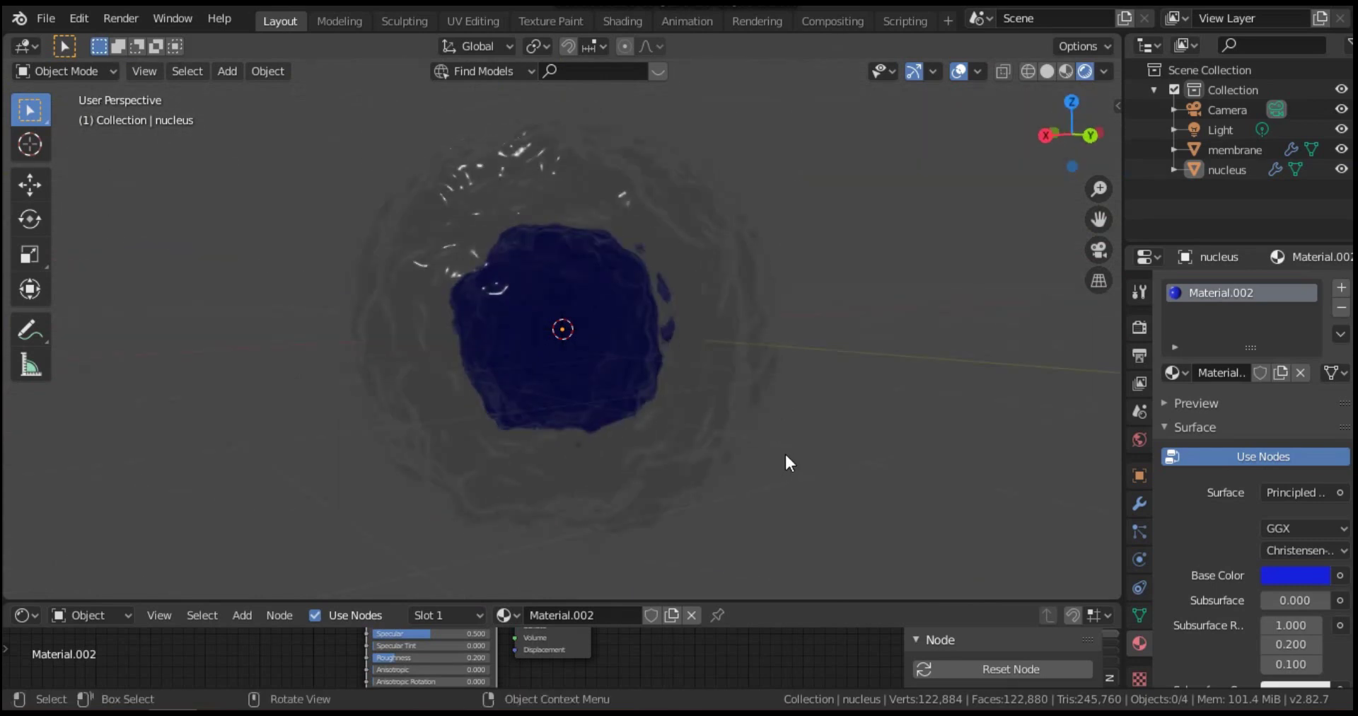
Show the World shader nodes in a larger node editor and set the Background colour to black.
{"action": "left_click", "coordinate": [123, 613]}
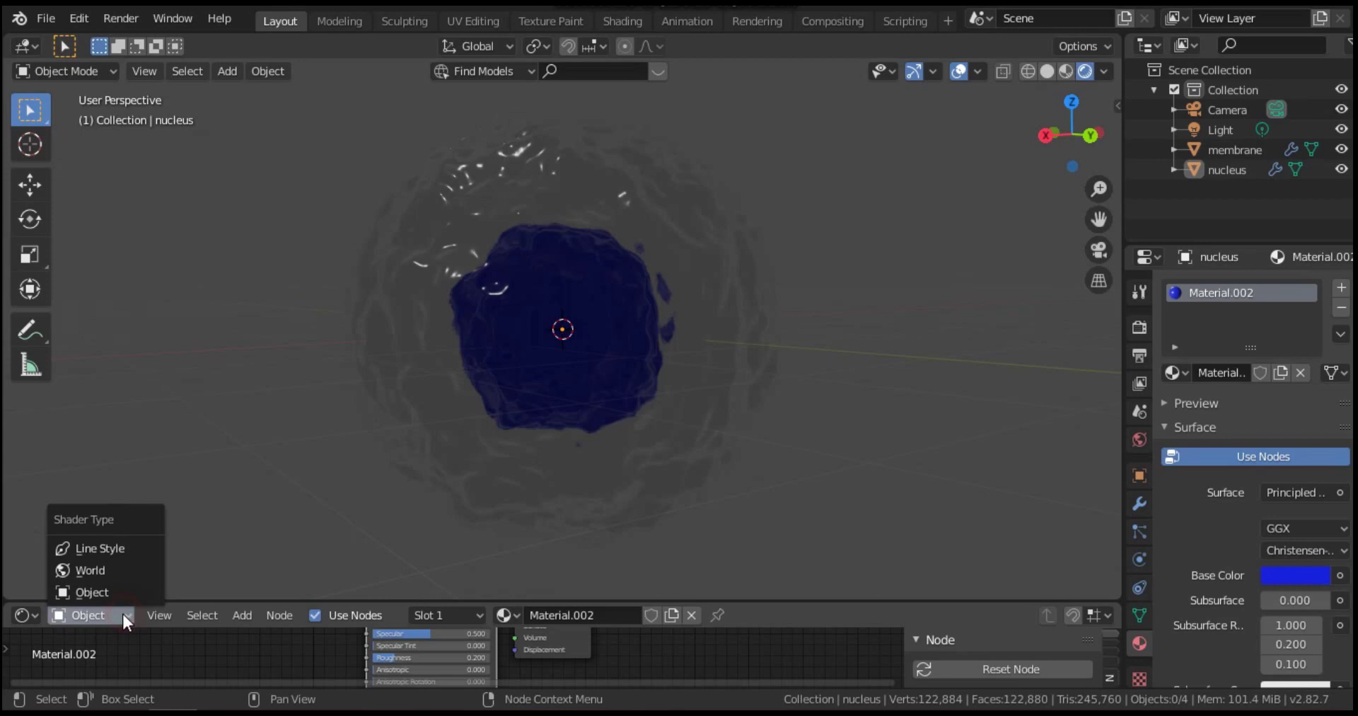
{"action": "left_click", "coordinate": [105, 569]}
{"action": "left_click_drag", "start_coordinate": [452, 603], "coordinate": [438, 375]}
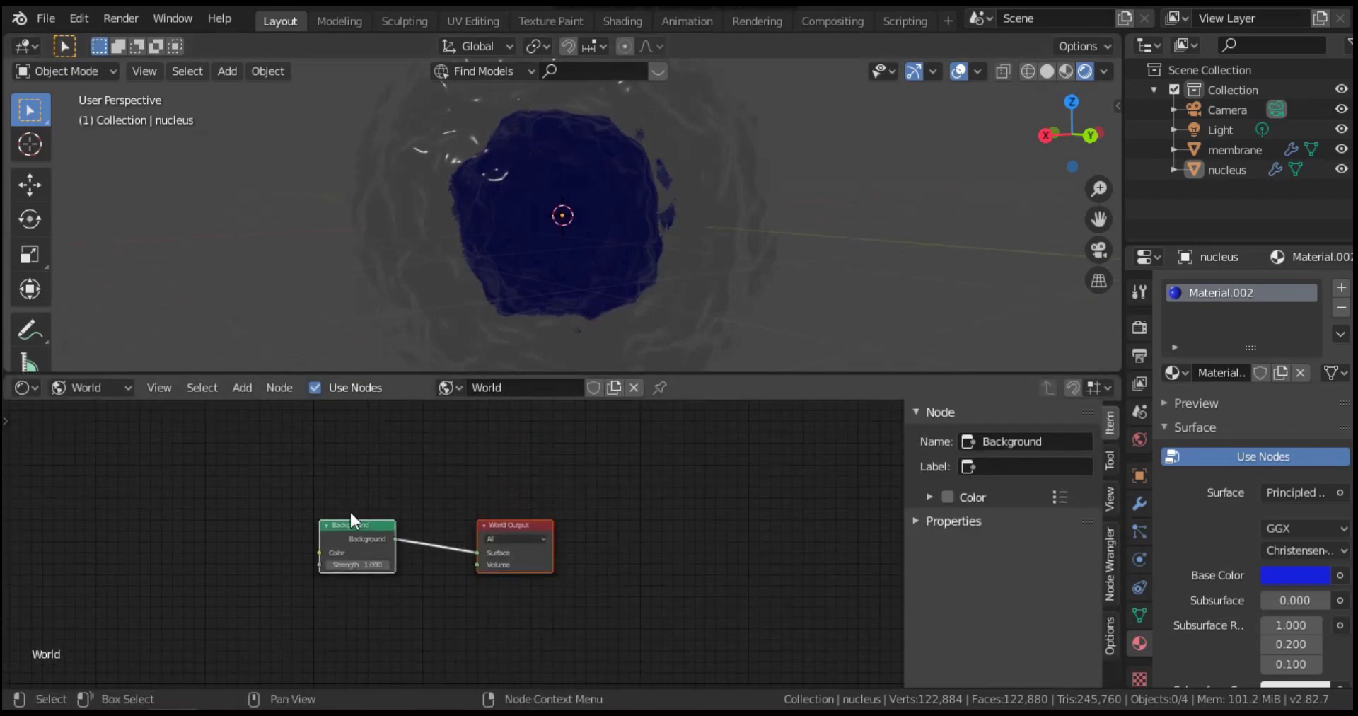
{"action": "left_click", "coordinate": [374, 553]}
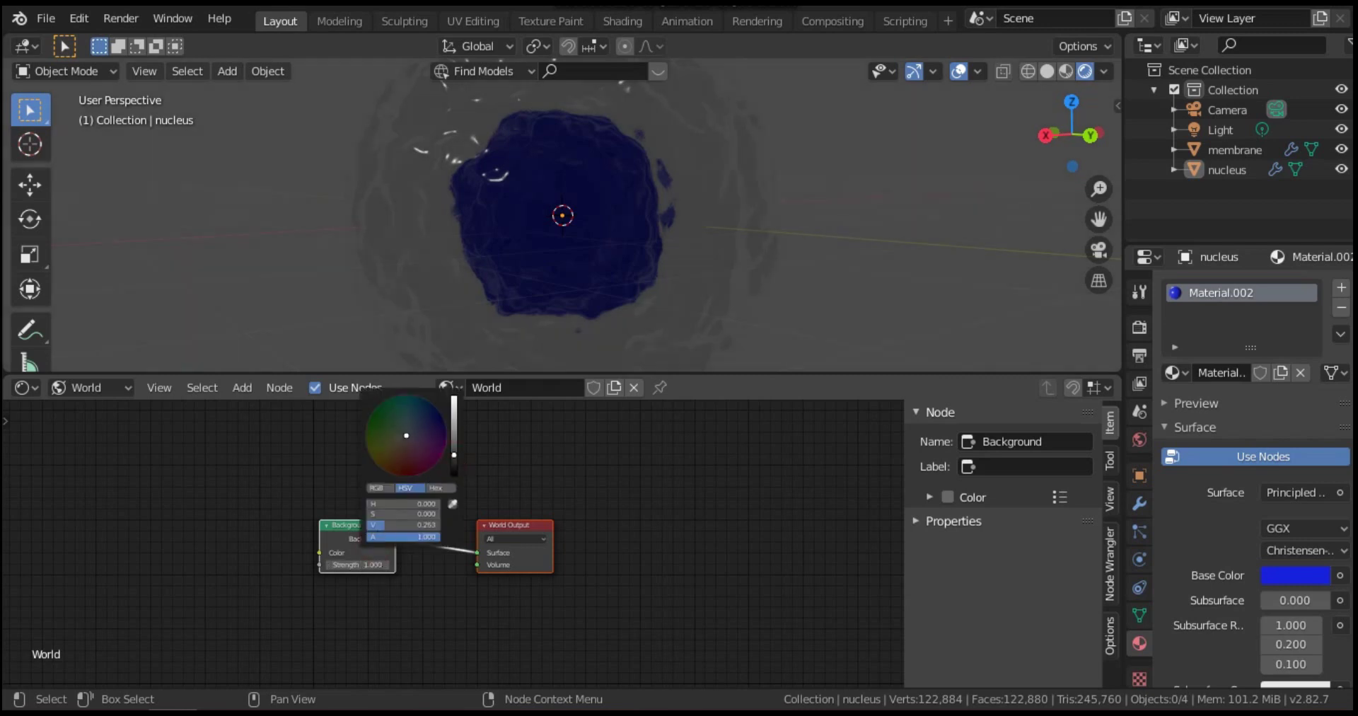
{"action": "left_click_drag", "start_coordinate": [456, 456], "coordinate": [454, 477]}
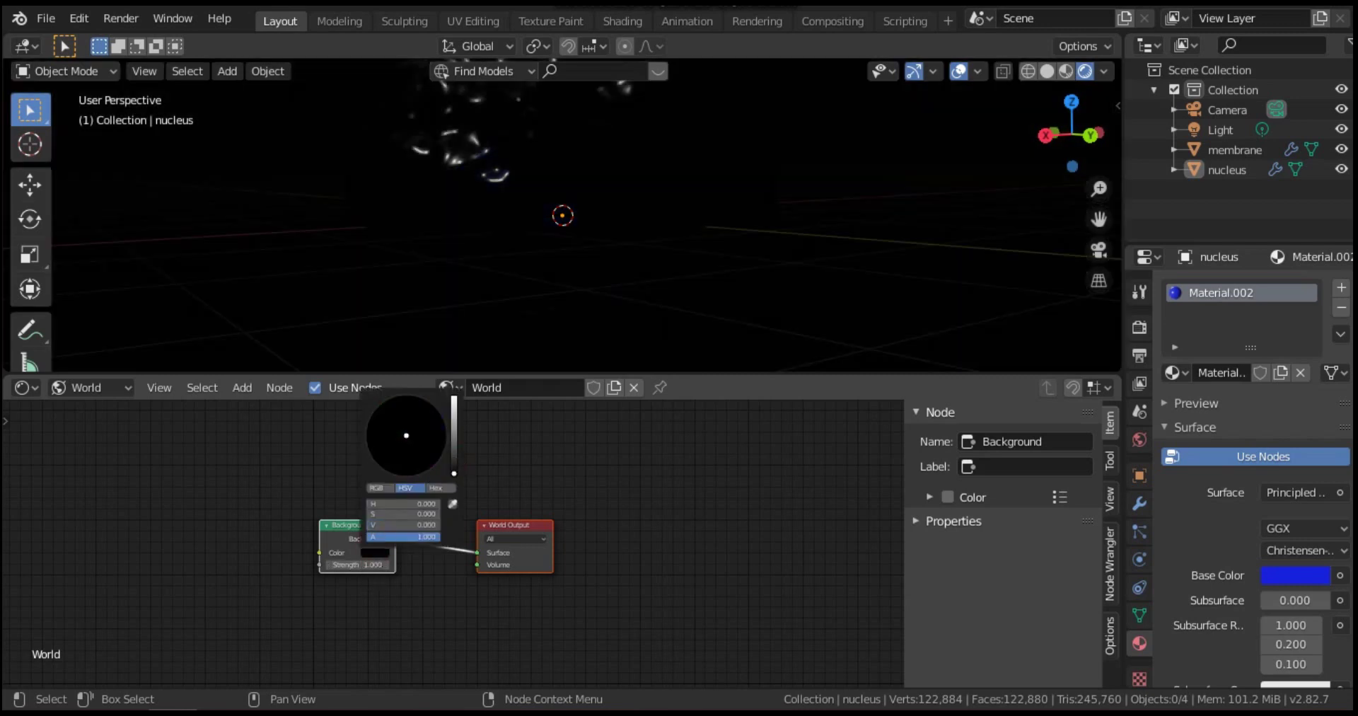
{"action": "left_click", "coordinate": [244, 387]}
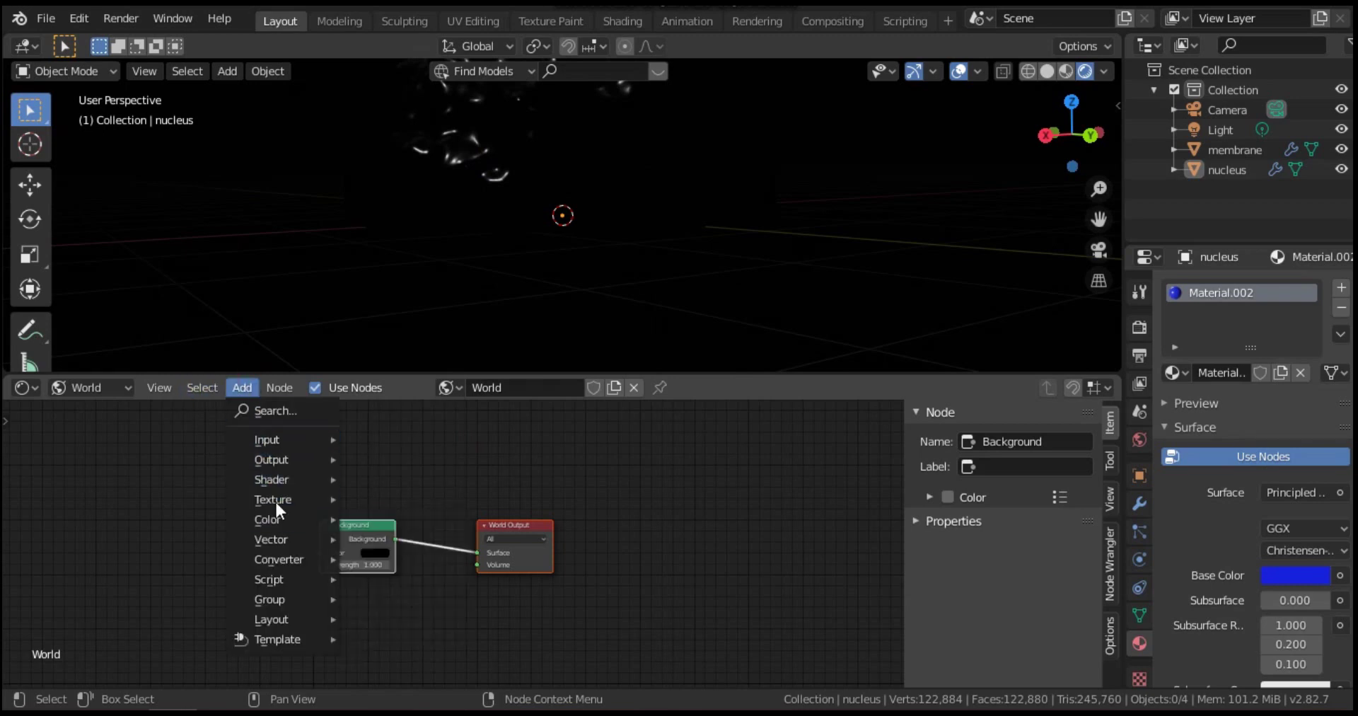
Add a Noise Texture node and a ColorRamp node to the World node tree.
{"action": "mouse_move", "coordinate": [289, 508]}
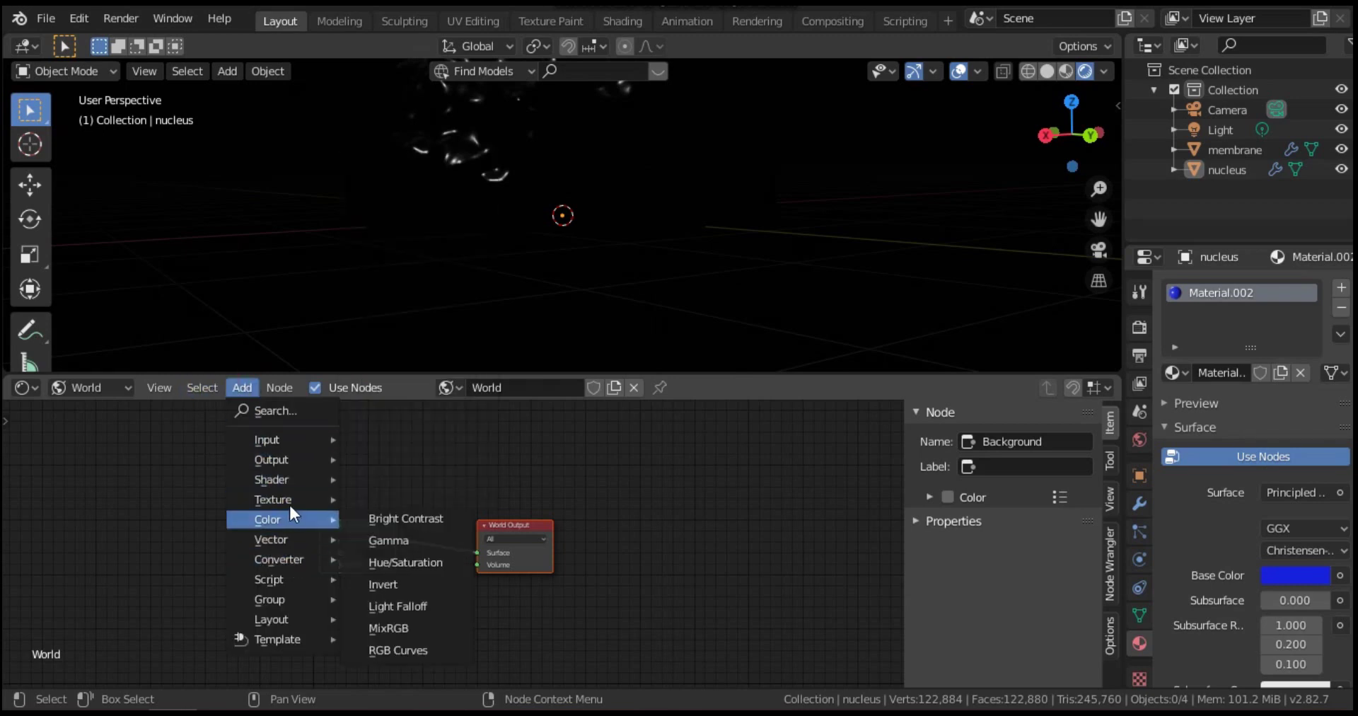
{"action": "left_click", "coordinate": [406, 388]}
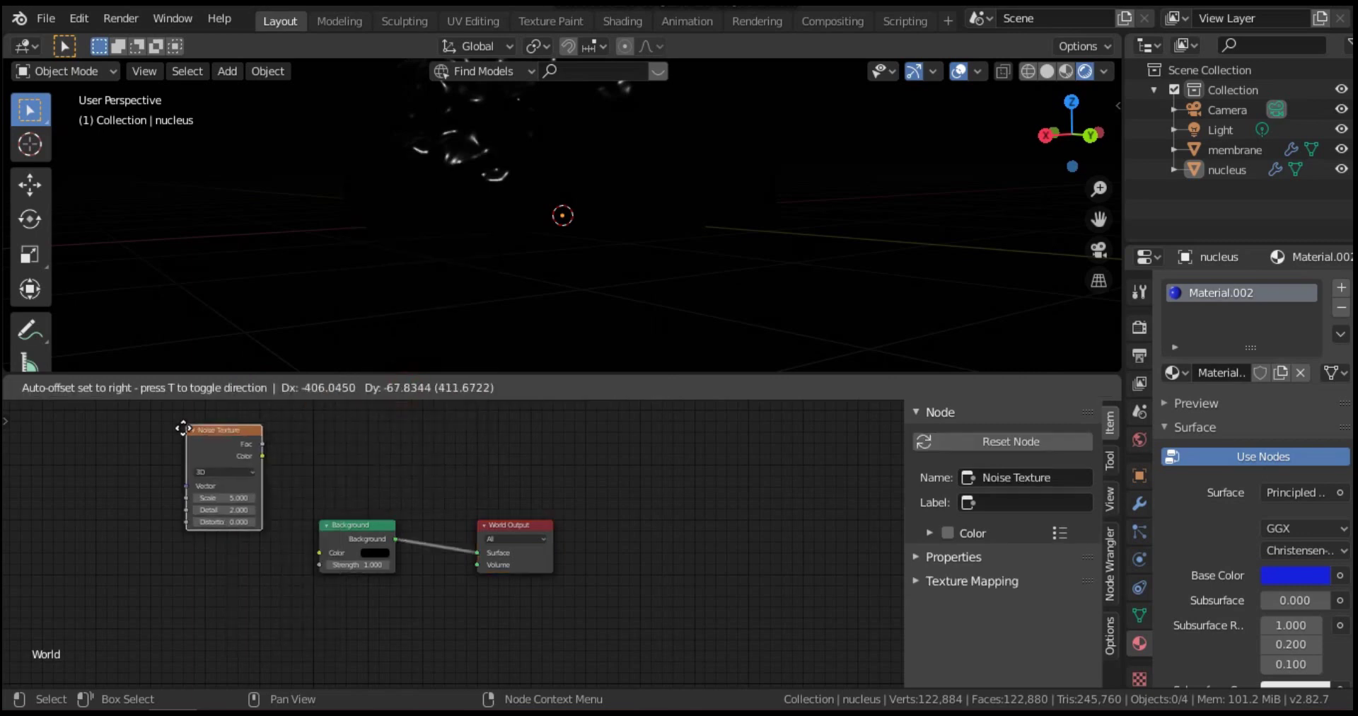
{"action": "left_click", "coordinate": [94, 441]}
{"action": "left_click", "coordinate": [232, 389]}
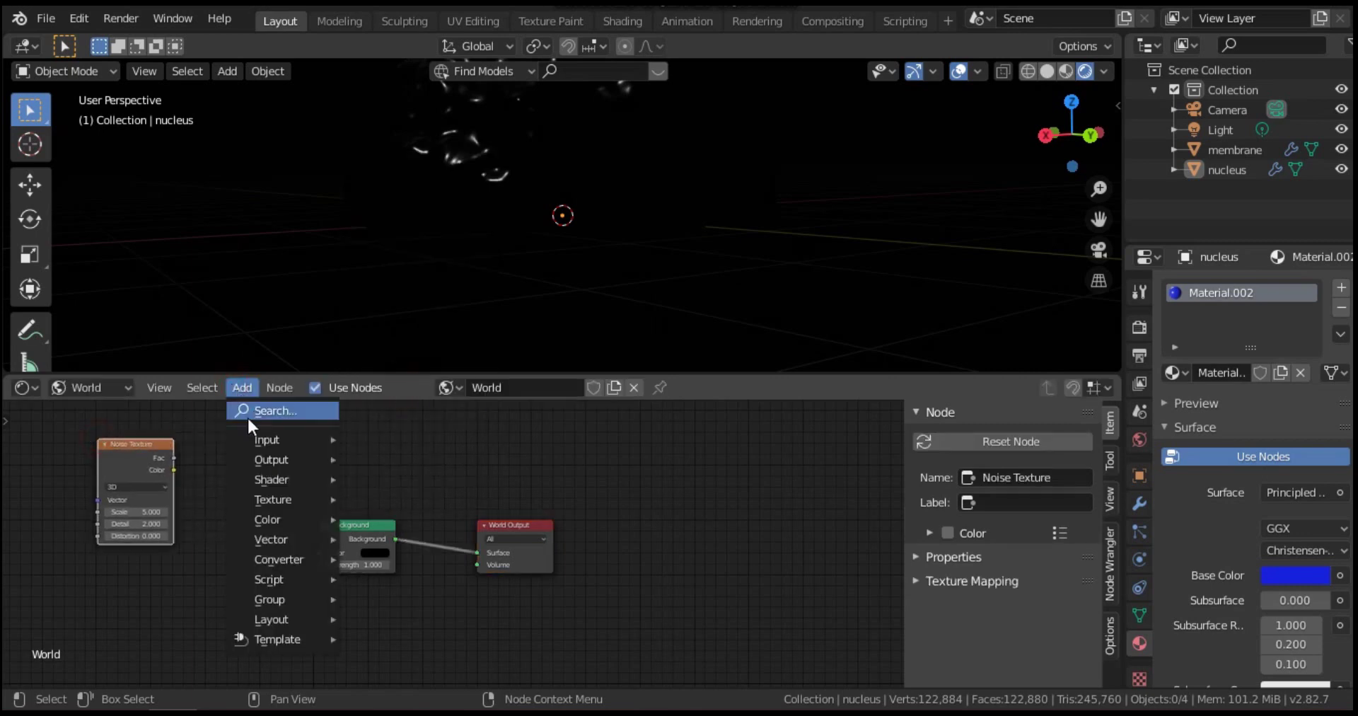
{"action": "mouse_move", "coordinate": [286, 556]}
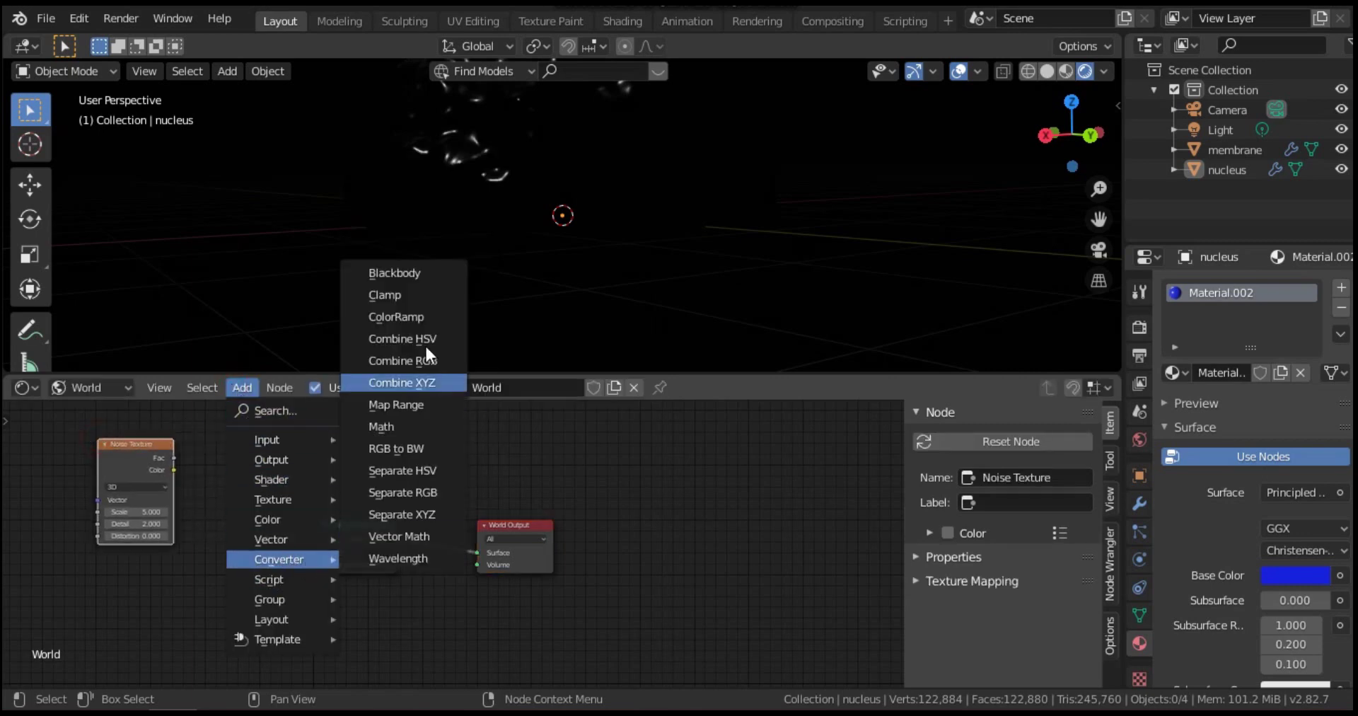
{"action": "left_click", "coordinate": [422, 322]}
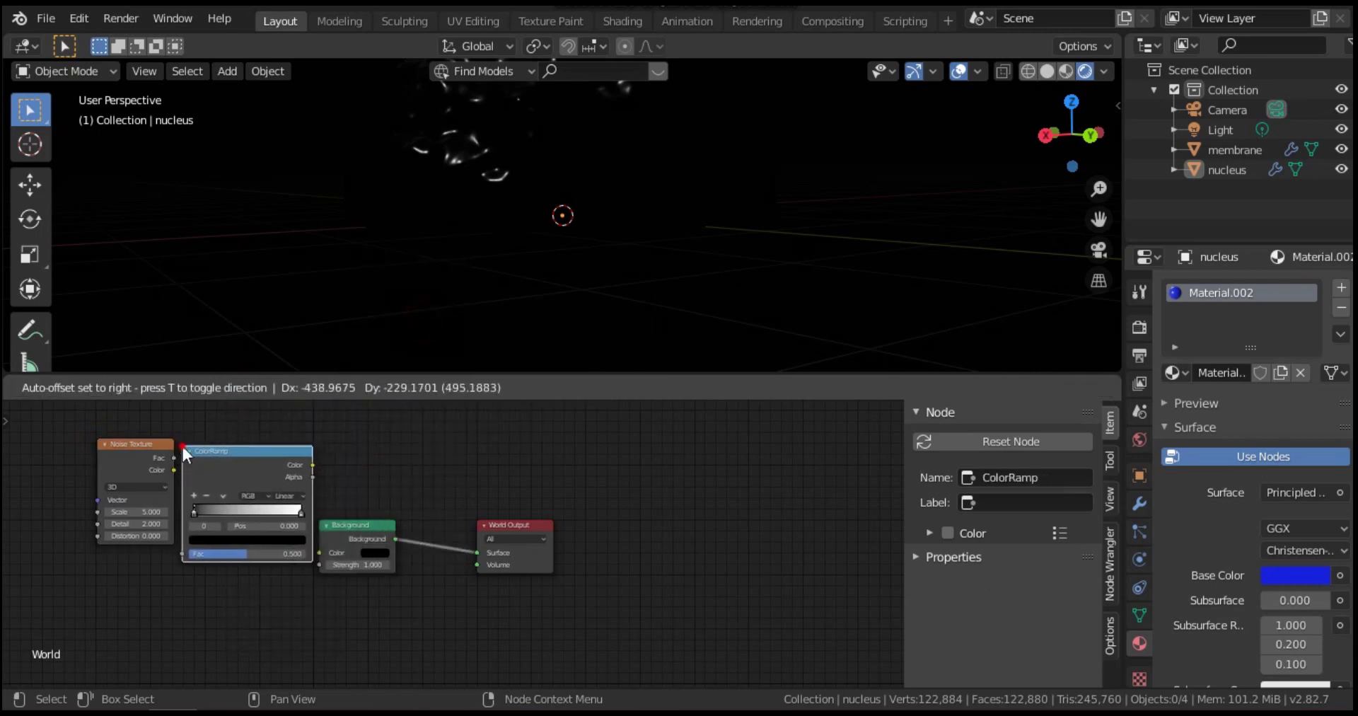
{"action": "left_click", "coordinate": [181, 446]}
Rearrange the world nodes and connect ColorRamp Color into the Background Color input.
{"action": "left_click_drag", "start_coordinate": [500, 524], "coordinate": [563, 543]}
{"action": "left_click_drag", "start_coordinate": [393, 525], "coordinate": [483, 477]}
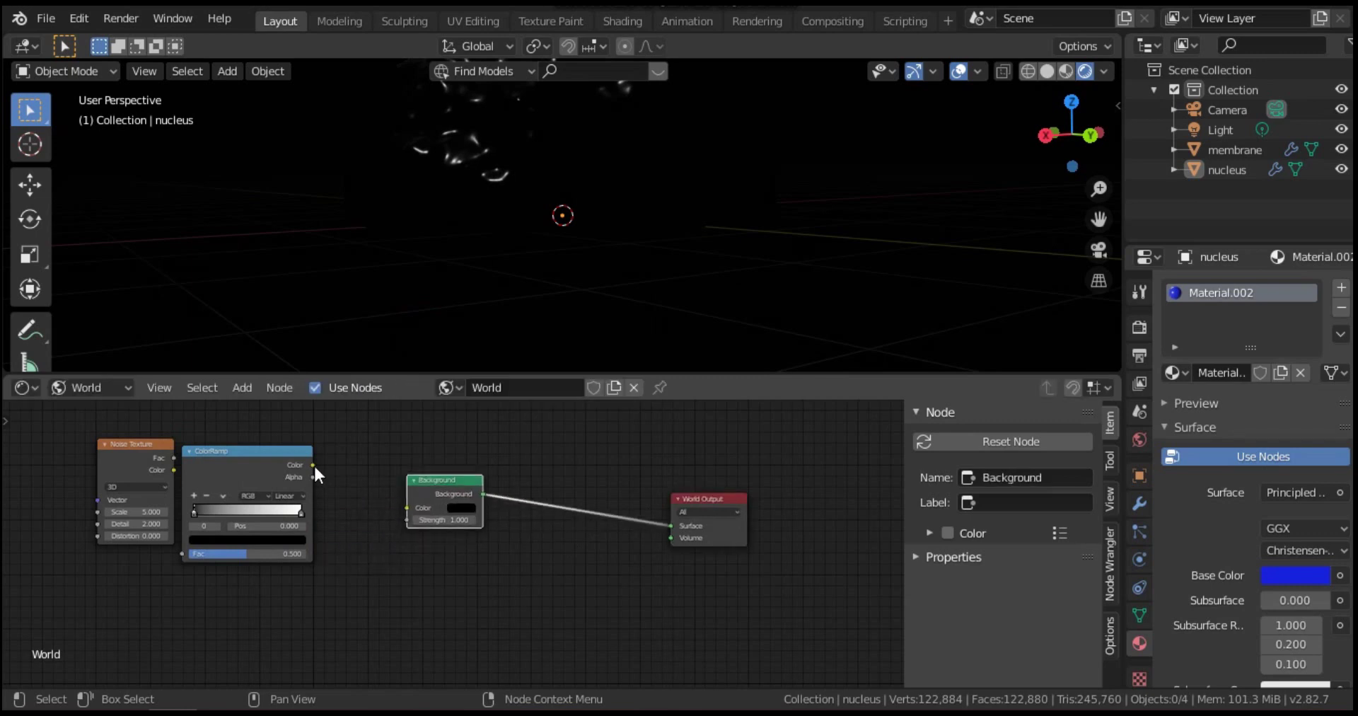
{"action": "left_click_drag", "start_coordinate": [313, 465], "coordinate": [407, 508]}
{"action": "left_click_drag", "start_coordinate": [120, 444], "coordinate": [183, 573]}
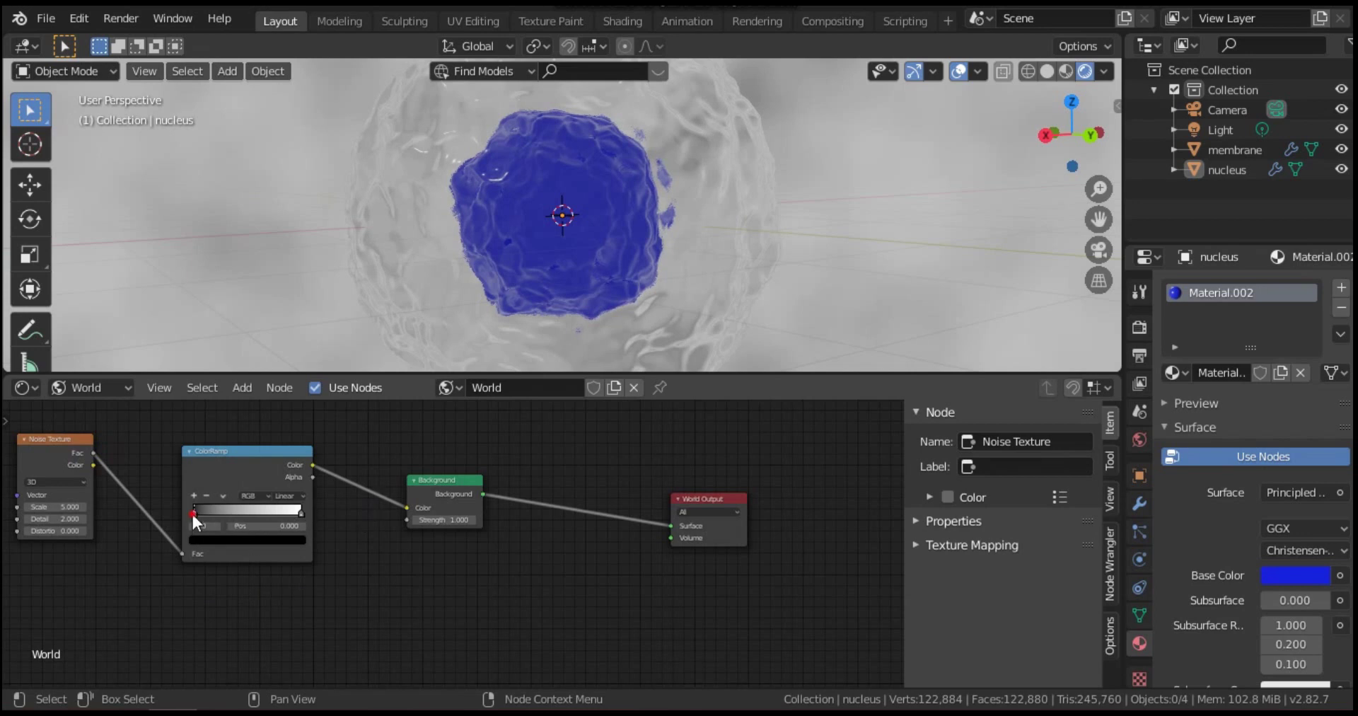
Make the ColorRamp's dark stop deep red and raise the Noise Texture Scale to 8.9.
{"action": "left_click_drag", "start_coordinate": [198, 514], "coordinate": [228, 506]}
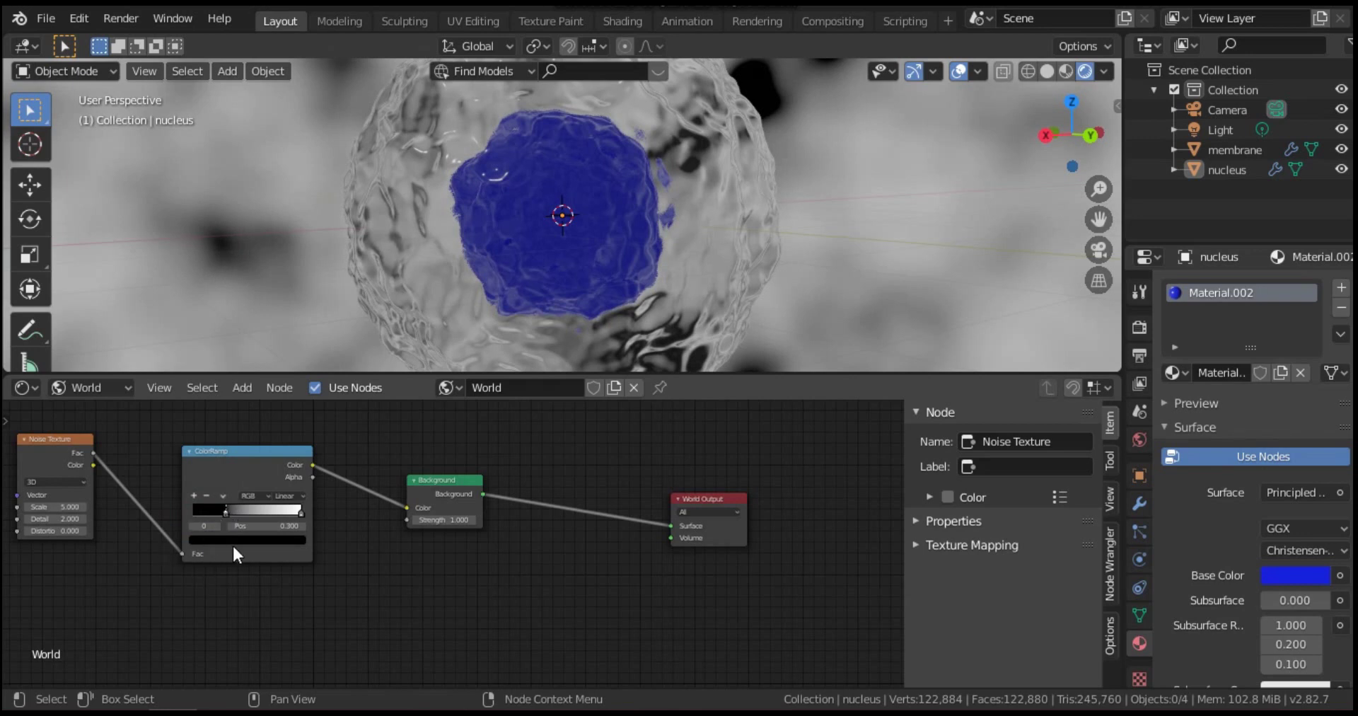
{"action": "left_click", "coordinate": [235, 540]}
{"action": "left_click_drag", "start_coordinate": [281, 462], "coordinate": [282, 445]}
{"action": "left_click", "coordinate": [232, 457]}
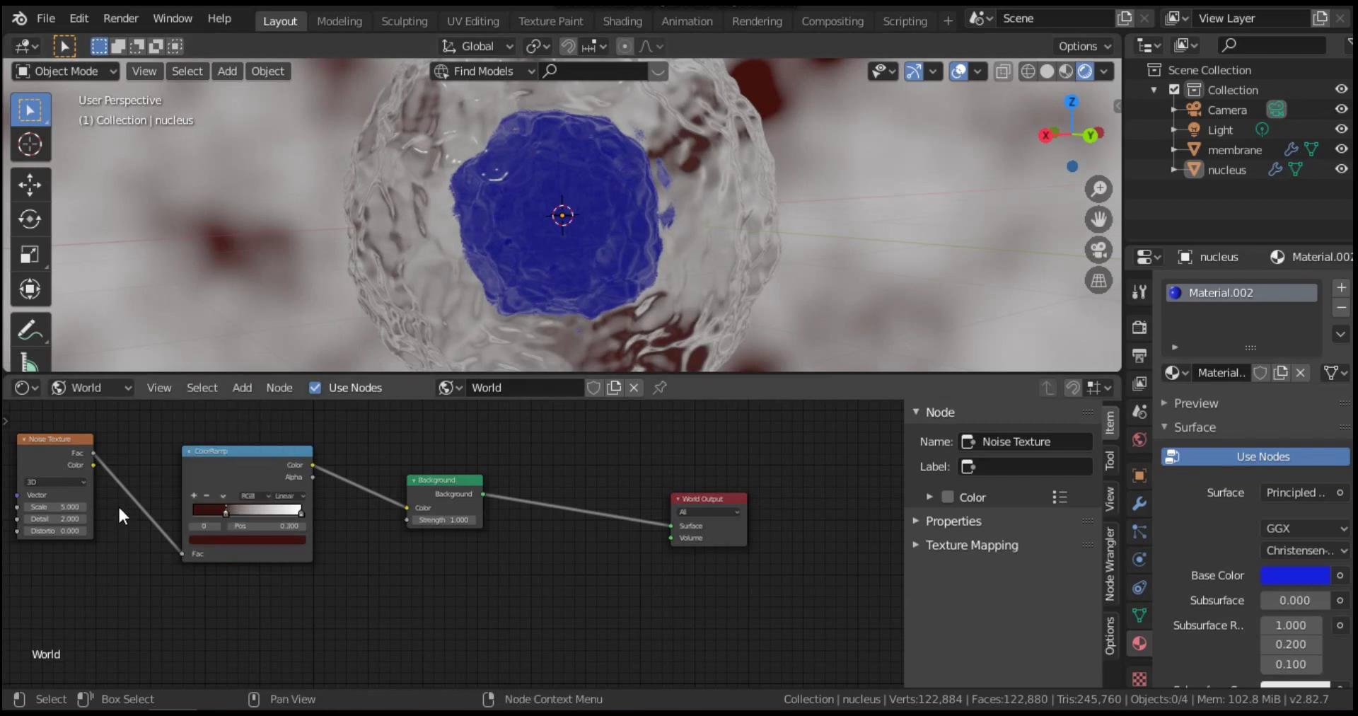
{"action": "left_click_drag", "start_coordinate": [56, 507], "coordinate": [51, 539]}
{"action": "left_click_drag", "start_coordinate": [638, 375], "coordinate": [694, 665]}
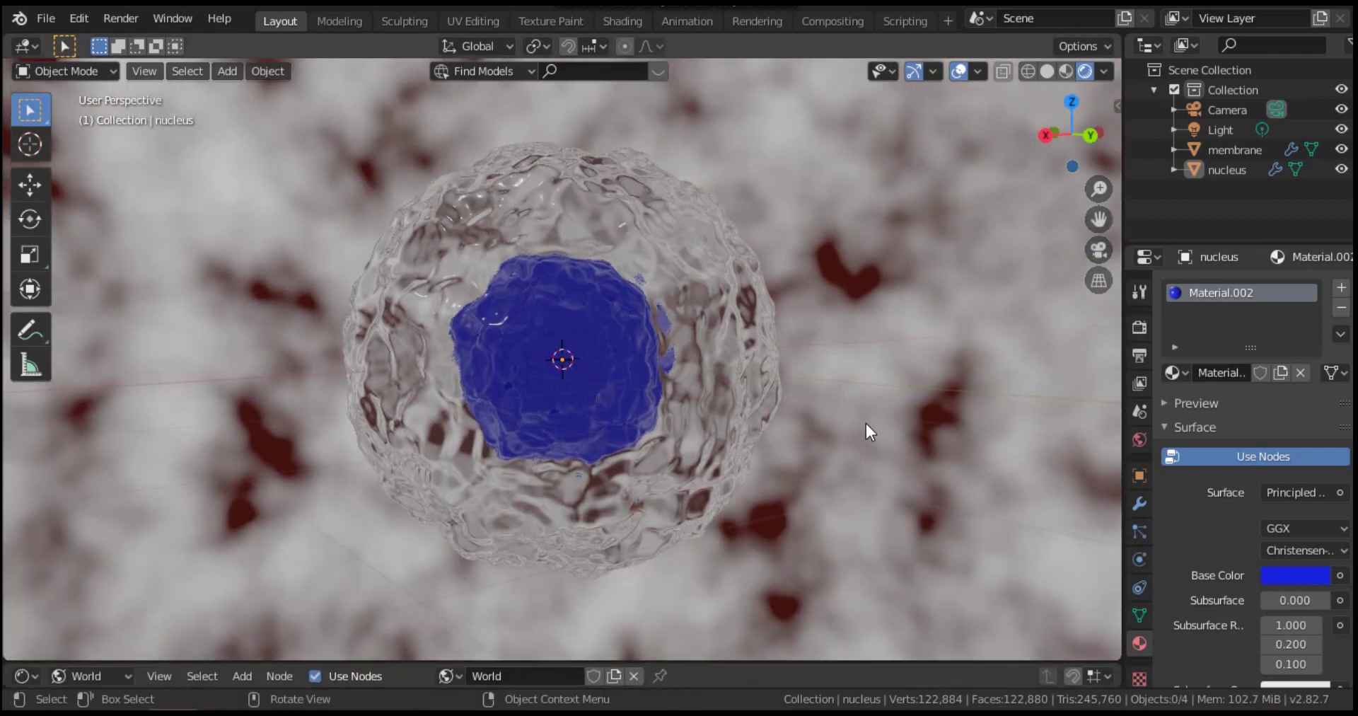
Orbit around the rendered cell and its red-blotched backdrop, then bring up the Add menu.
{"action": "middle_click_drag", "start_coordinate": [864, 420], "coordinate": [798, 415]}
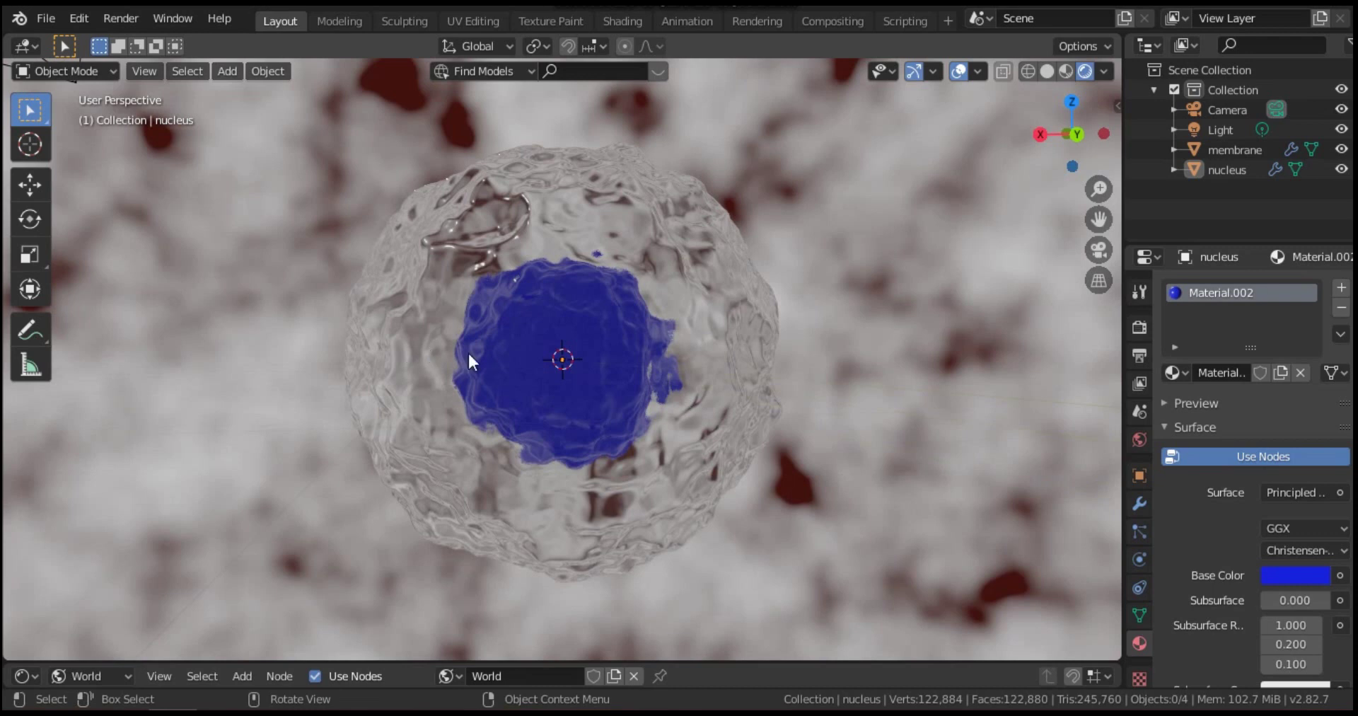
{"action": "left_click", "coordinate": [228, 71]}
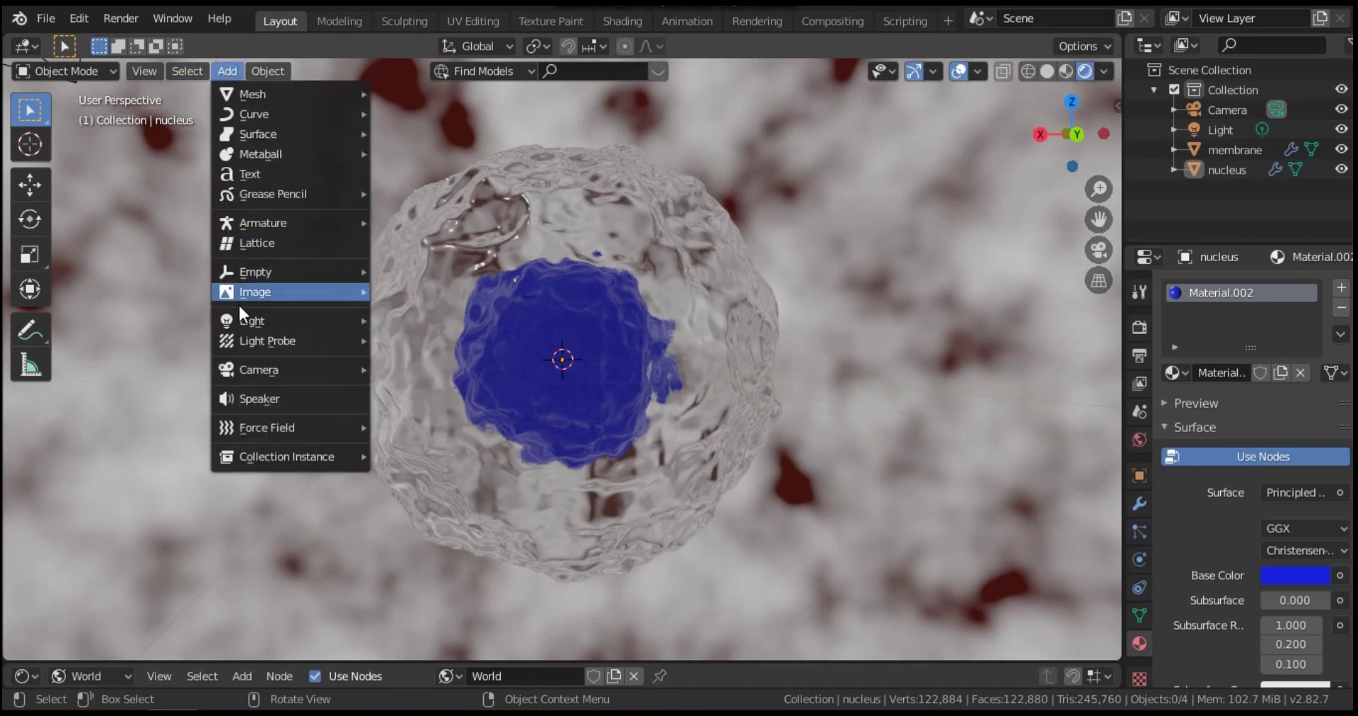
Add an area light, raise it above the membrane, scale it up, and set its Power to 20 W.
{"action": "mouse_move", "coordinate": [249, 323]}
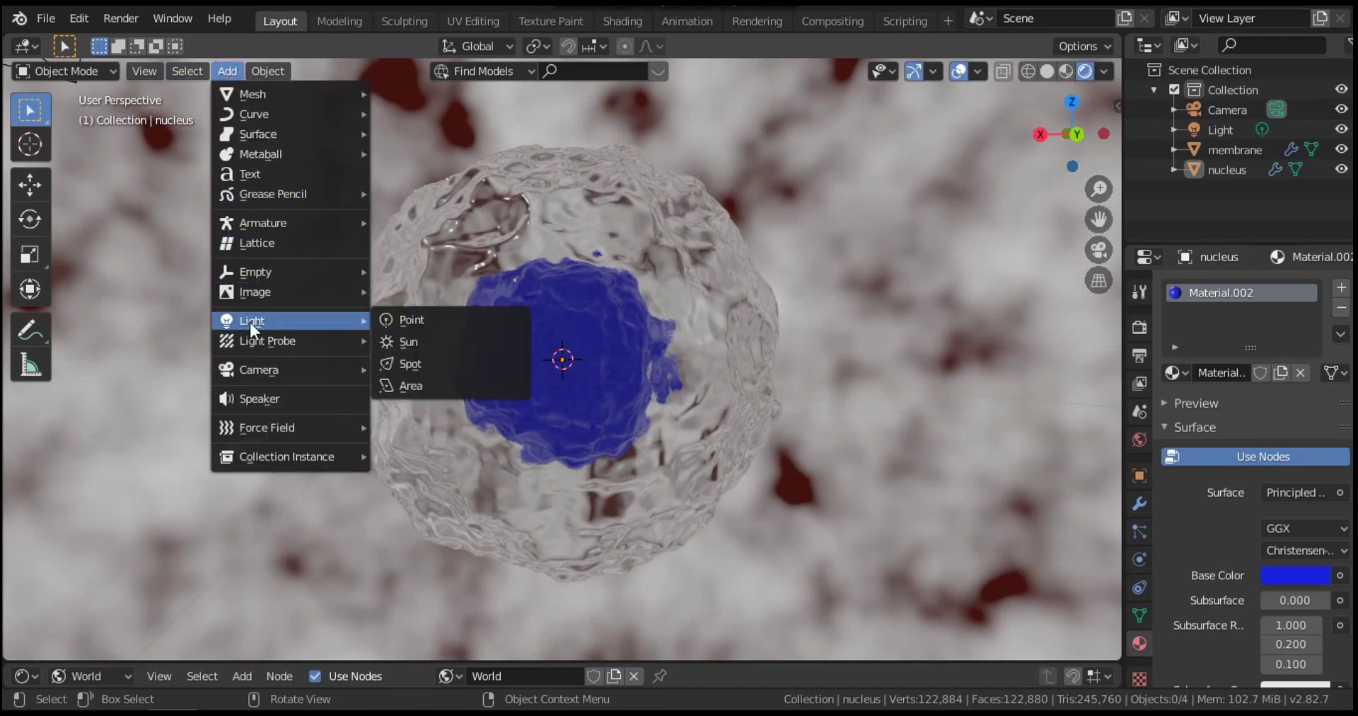
{"action": "left_click", "coordinate": [409, 386]}
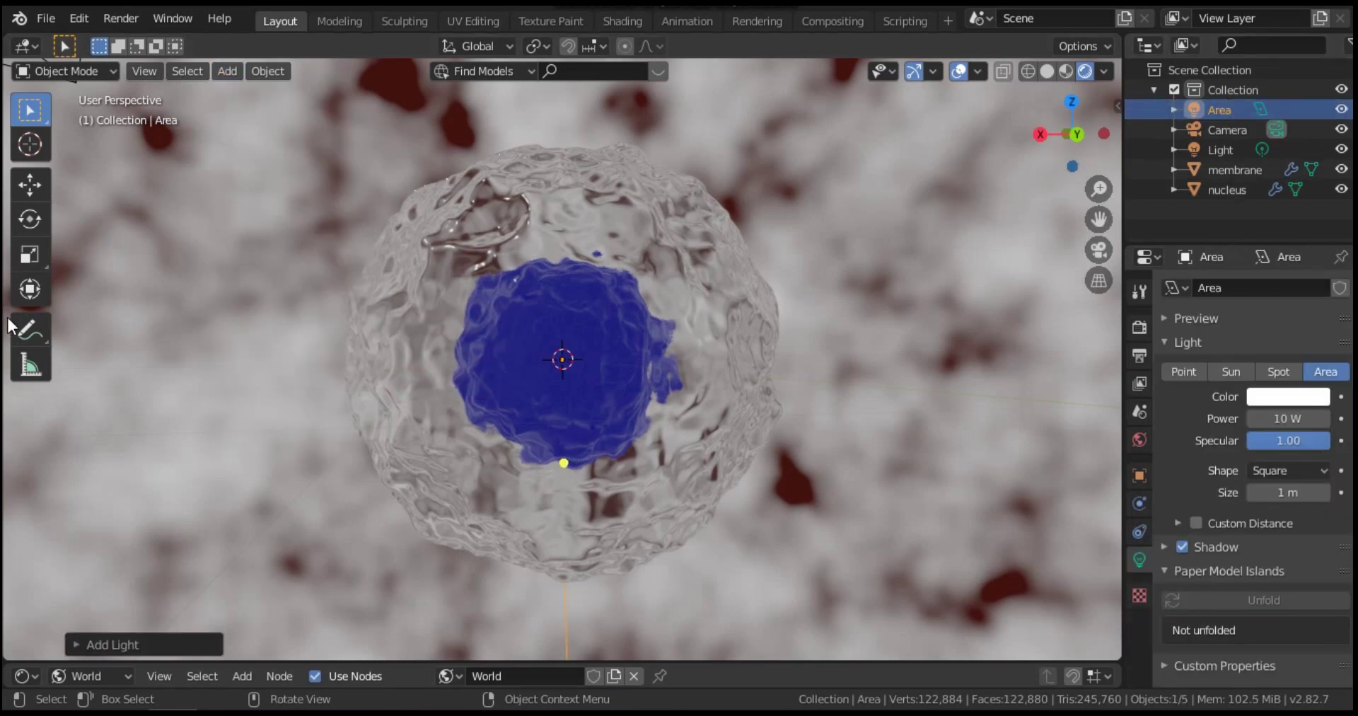
{"action": "left_click", "coordinate": [35, 191]}
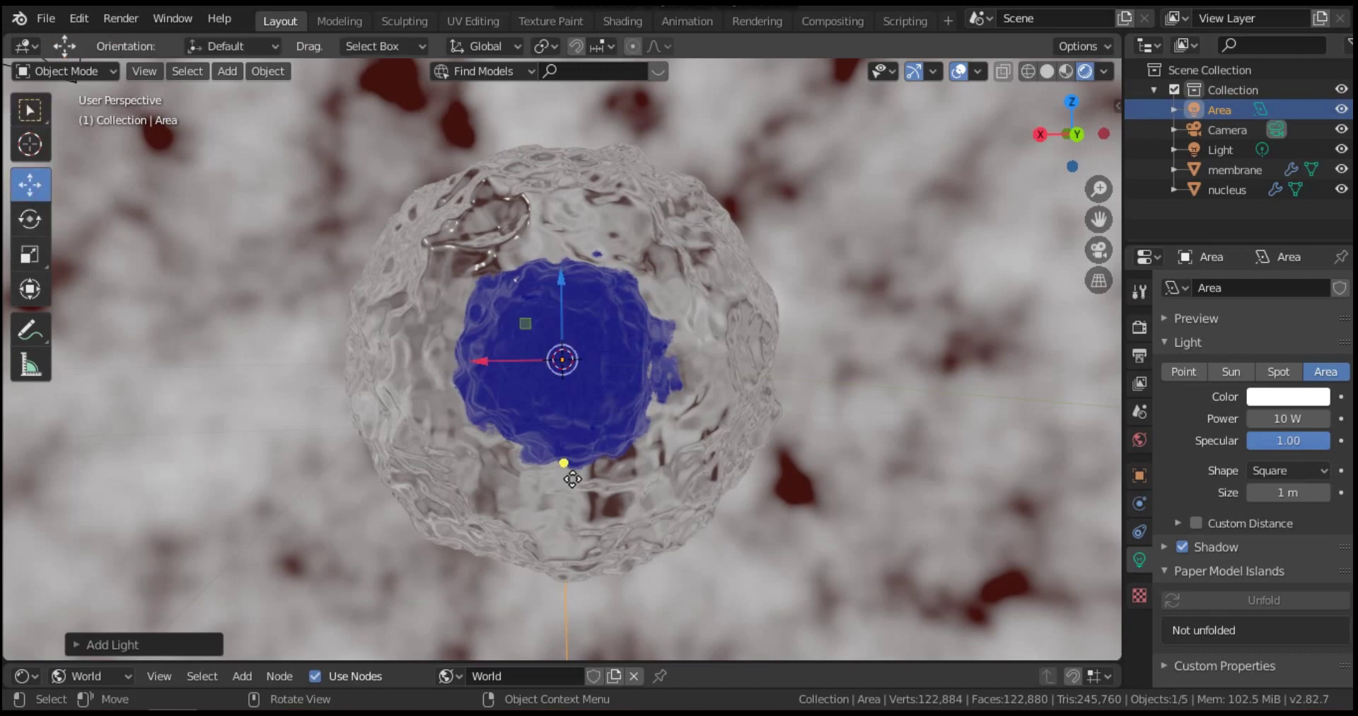
{"action": "left_click_drag", "start_coordinate": [564, 315], "coordinate": [574, 135]}
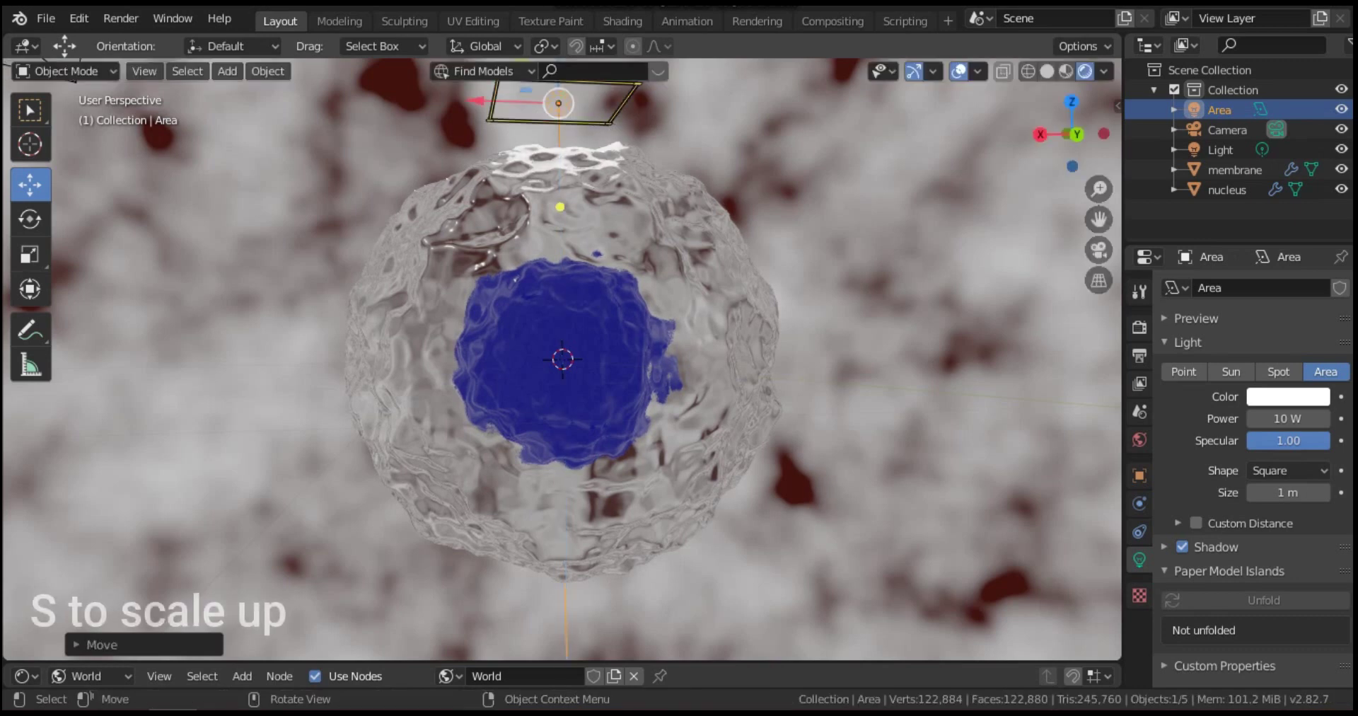
{"action": "key", "text": "s"}
{"action": "left_click", "coordinate": [680, 138]}
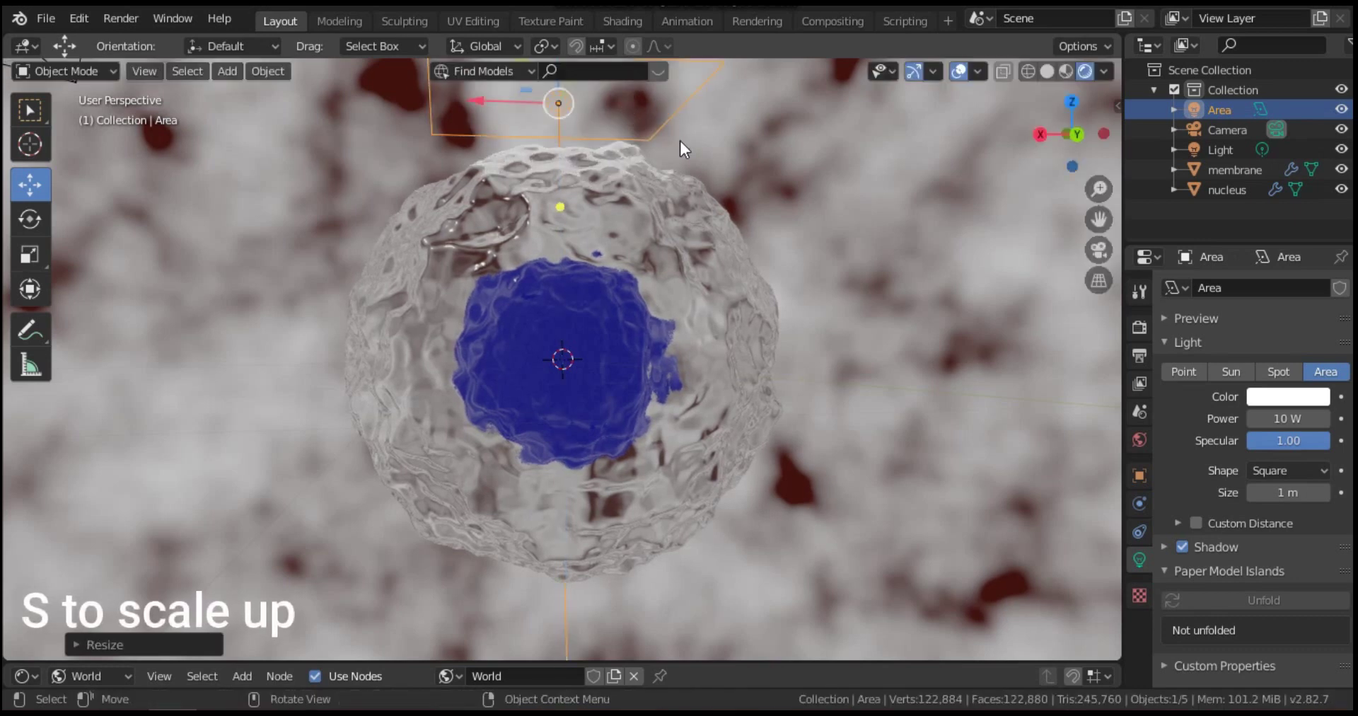
{"action": "left_click", "coordinate": [1288, 419]}
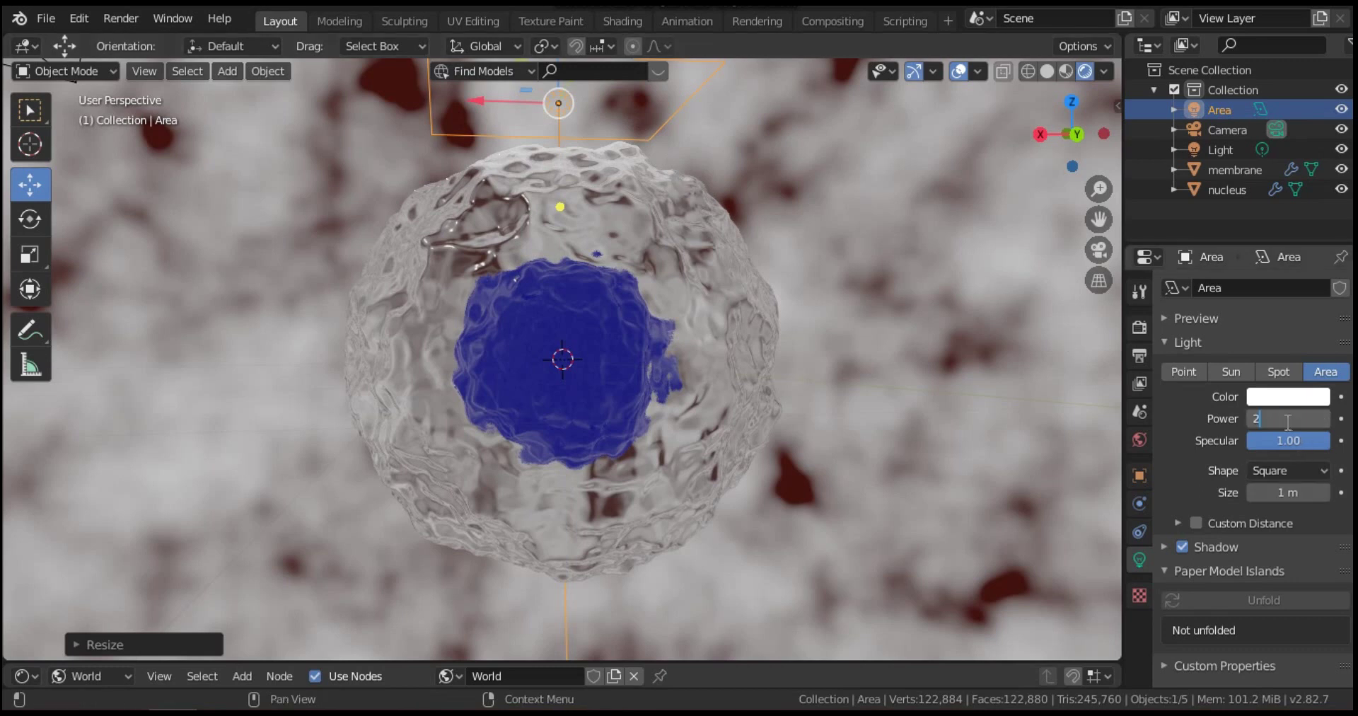
{"action": "key", "text": "Return"}
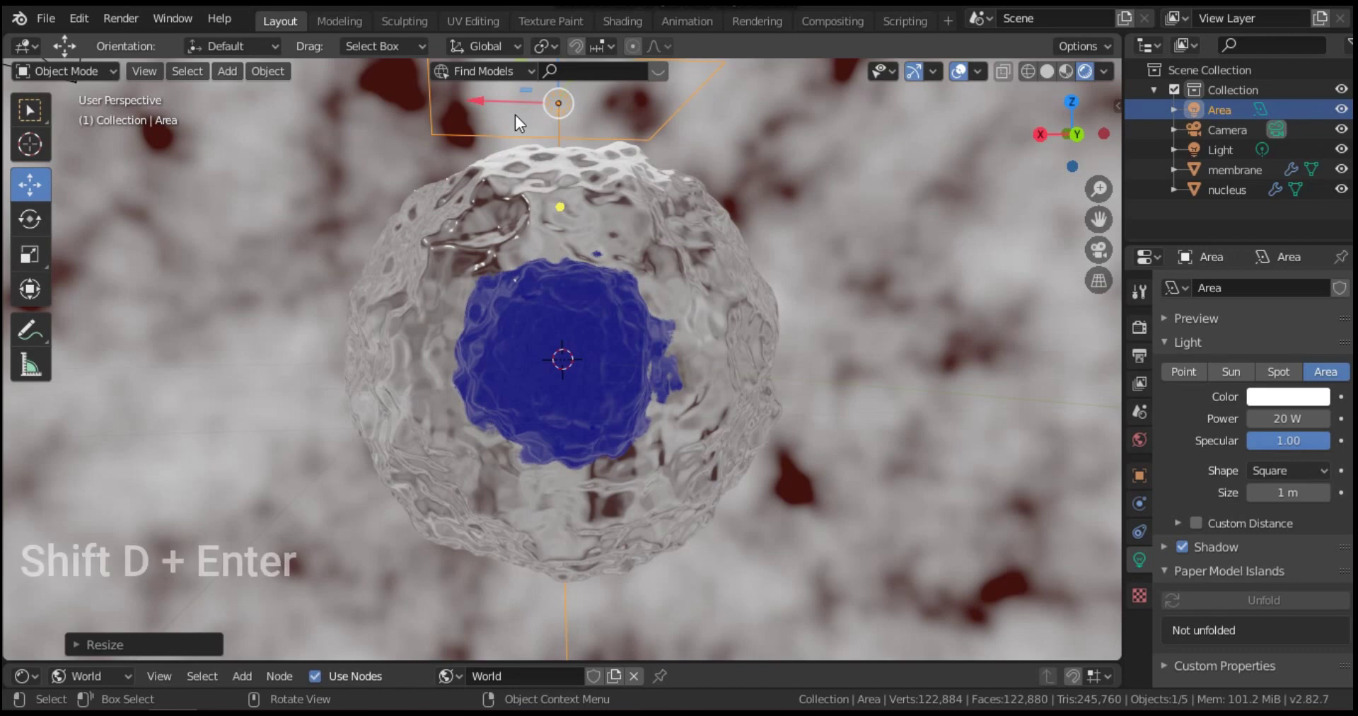
{"action": "key", "text": "shift+d"}
Move the duplicated area light below the membrane and rotate it to face the cell.
{"action": "key", "text": "Return"}
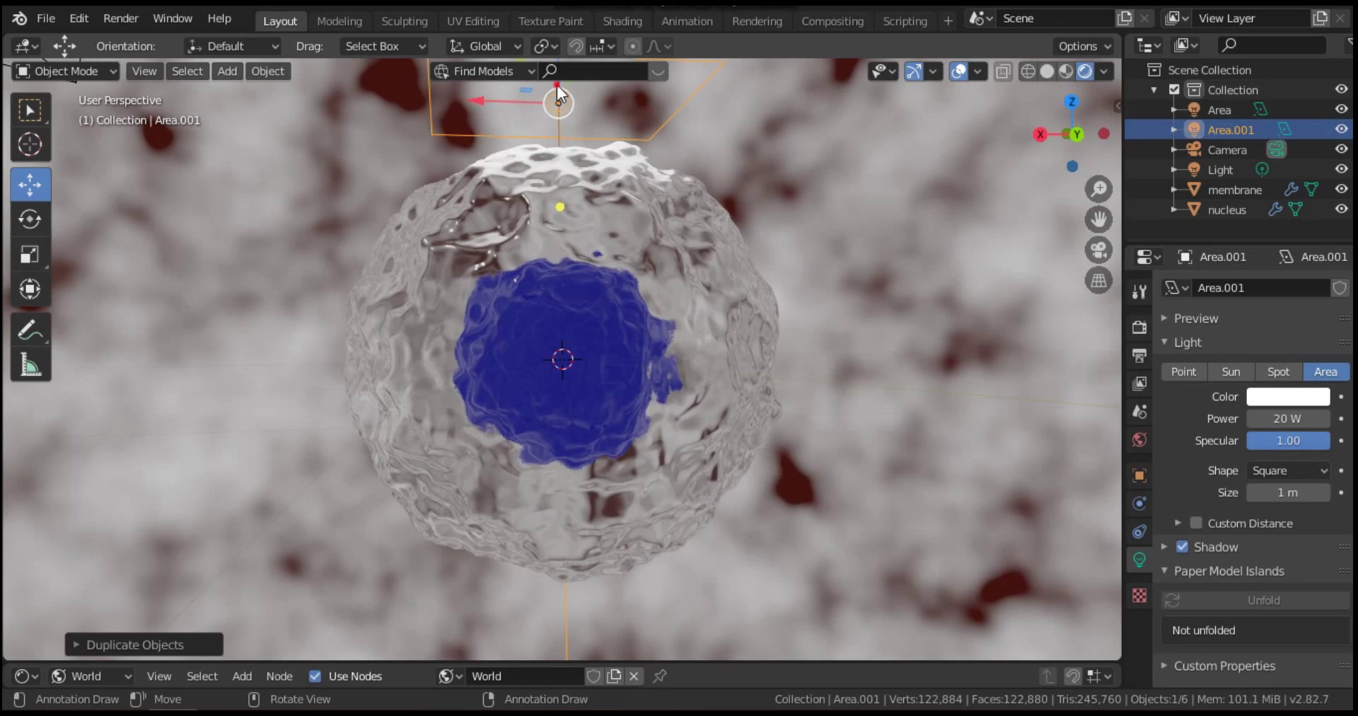
{"action": "left_click_drag", "start_coordinate": [572, 119], "coordinate": [645, 593]}
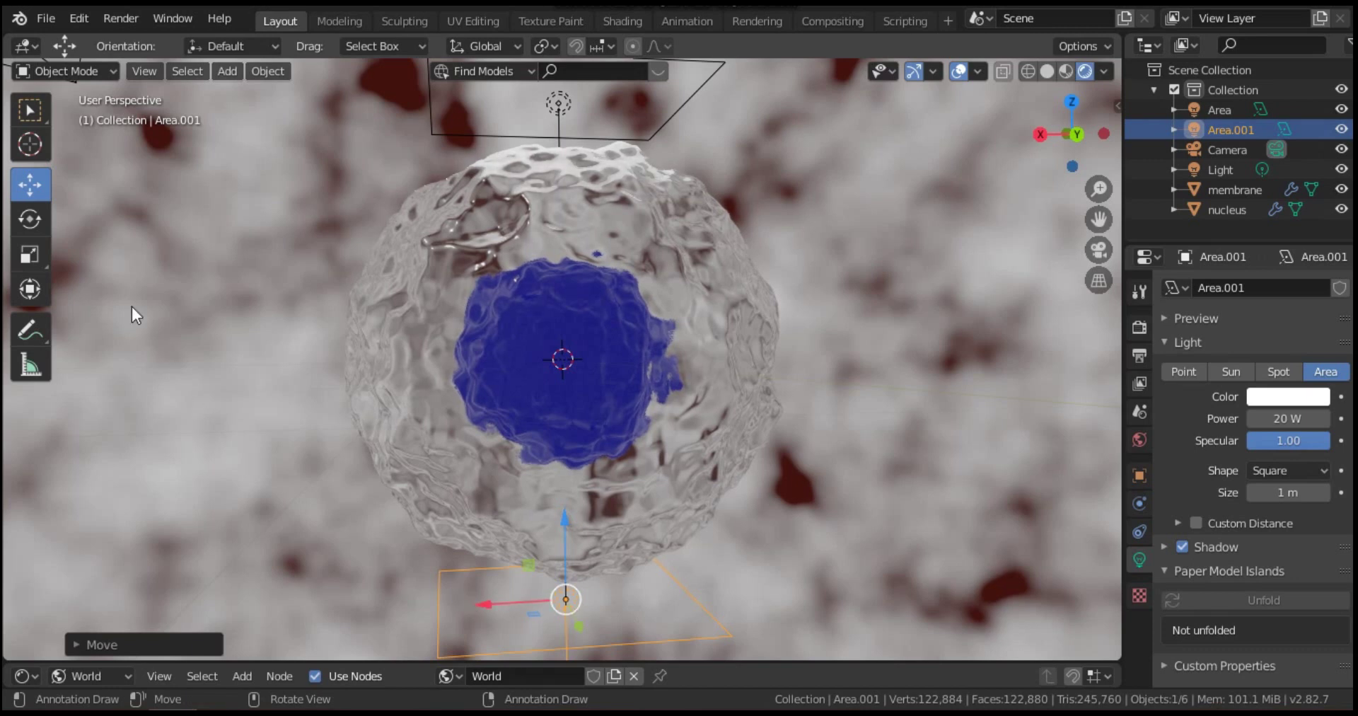
{"action": "left_click", "coordinate": [31, 218]}
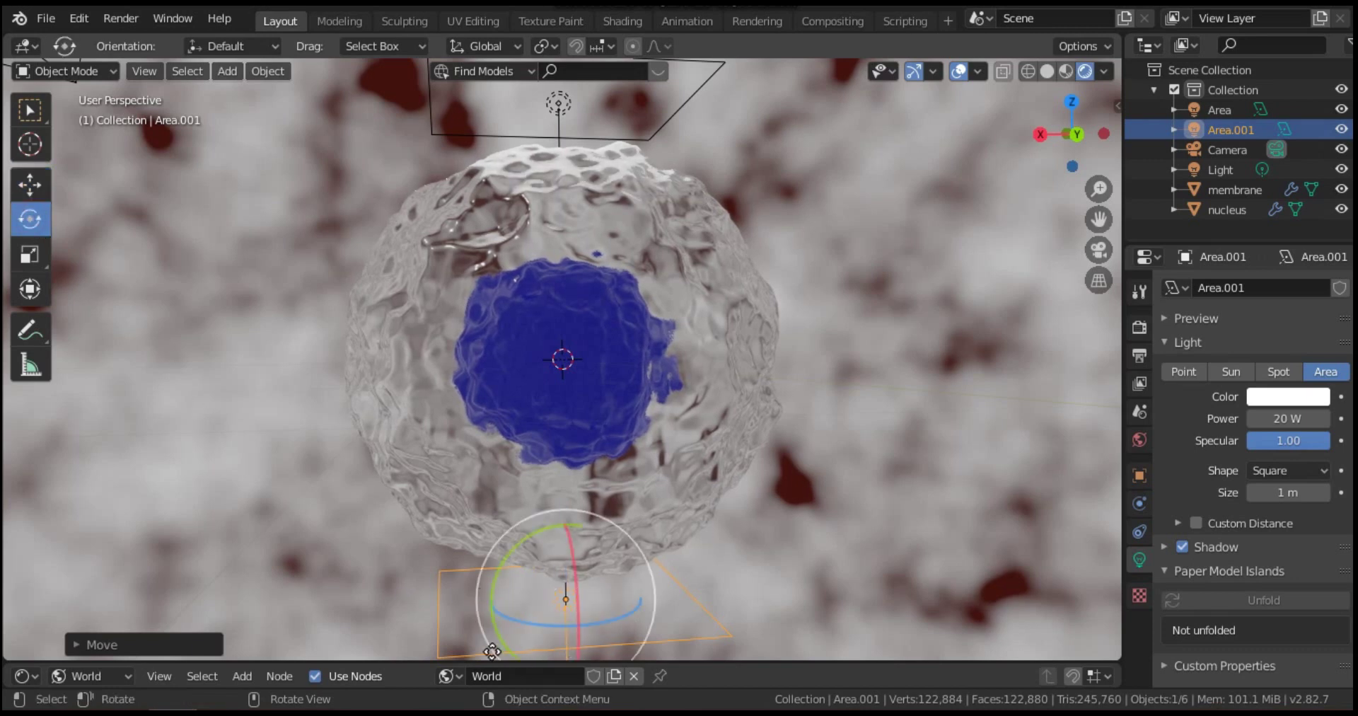
{"action": "left_click_drag", "start_coordinate": [491, 647], "coordinate": [647, 553]}
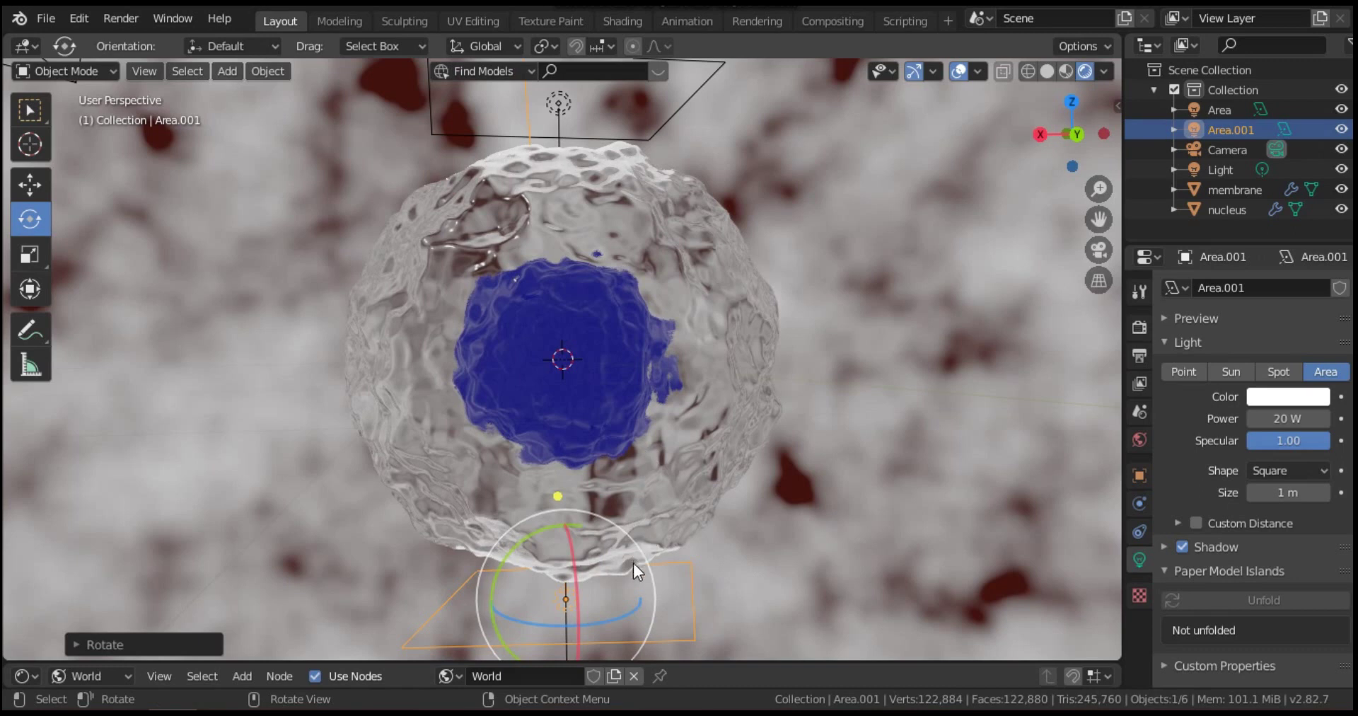
{"action": "key", "text": "shift"}
Duplicate the lower area light and enlarge the copy to 1.09 m.
{"action": "key", "text": "shift+d"}
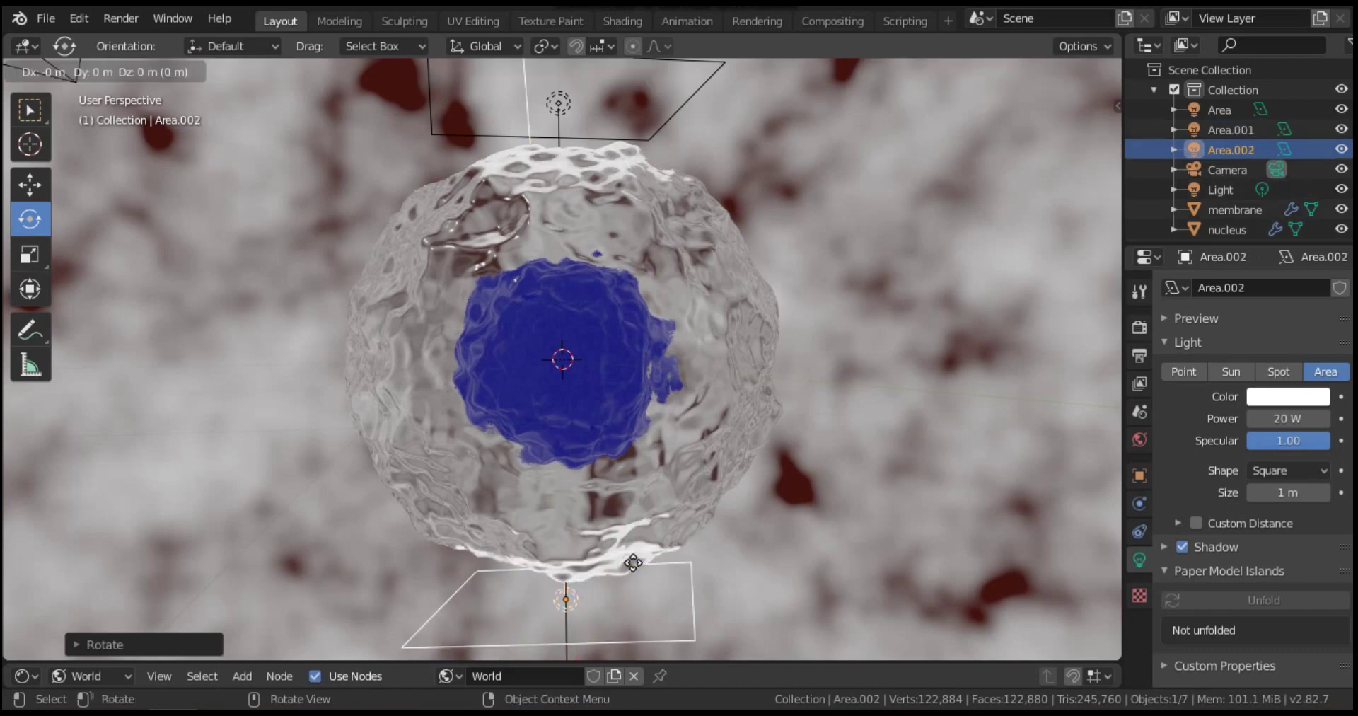
{"action": "right_click", "coordinate": [634, 562]}
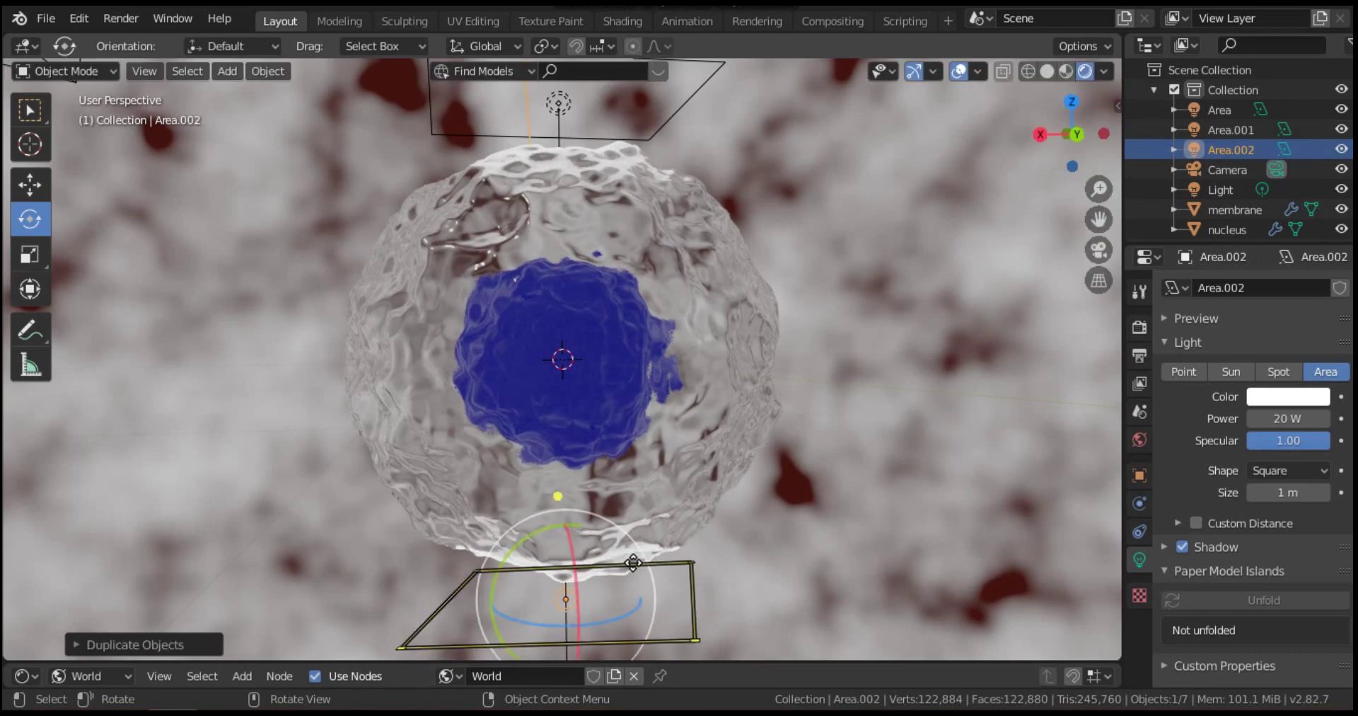
{"action": "left_click", "coordinate": [29, 185]}
{"action": "mouse_move", "coordinate": [563, 545]}
{"action": "left_mouse_down"}
{"action": "mouse_move", "coordinate": [549, 500]}
{"action": "mouse_move", "coordinate": [557, 558]}
{"action": "left_mouse_up"}
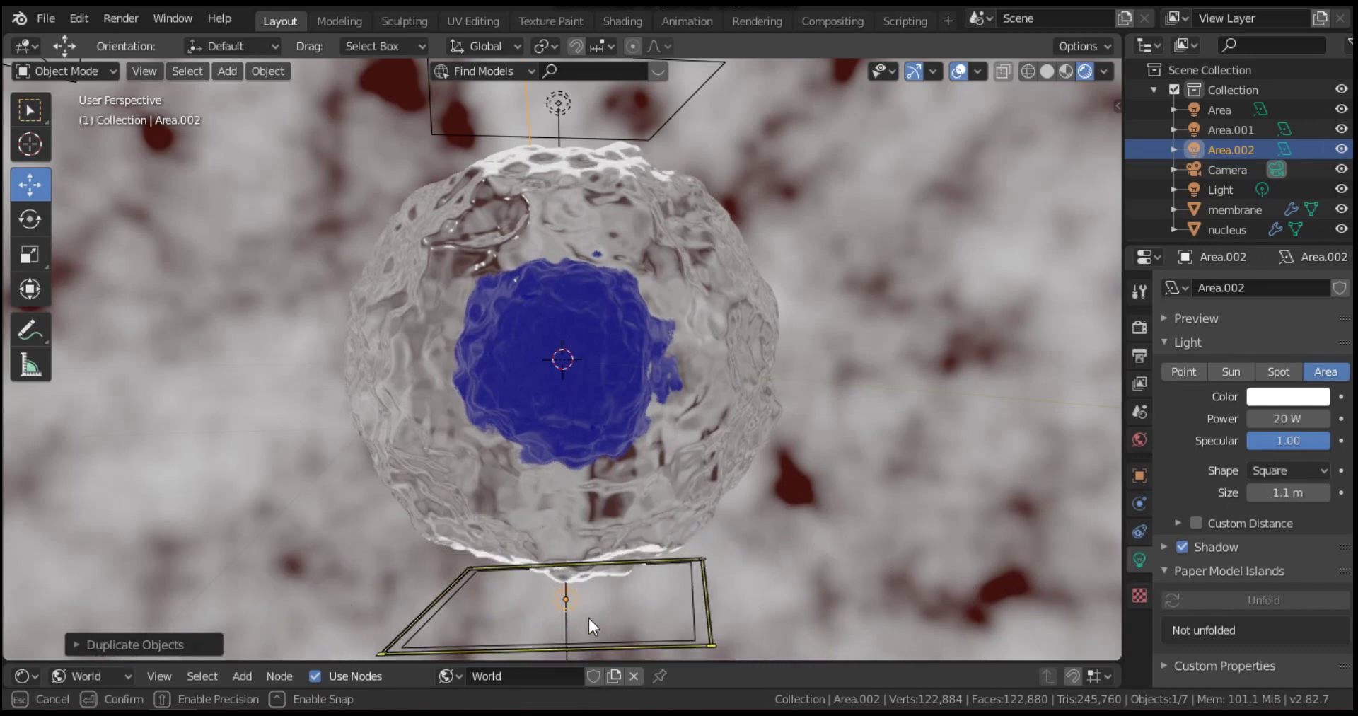
{"action": "left_click_drag", "start_coordinate": [593, 626], "coordinate": [565, 600]}
Move the copied light up to the cell's mid-height and out to the membrane's right side.
{"action": "key", "text": "g"}
{"action": "key", "text": "z"}
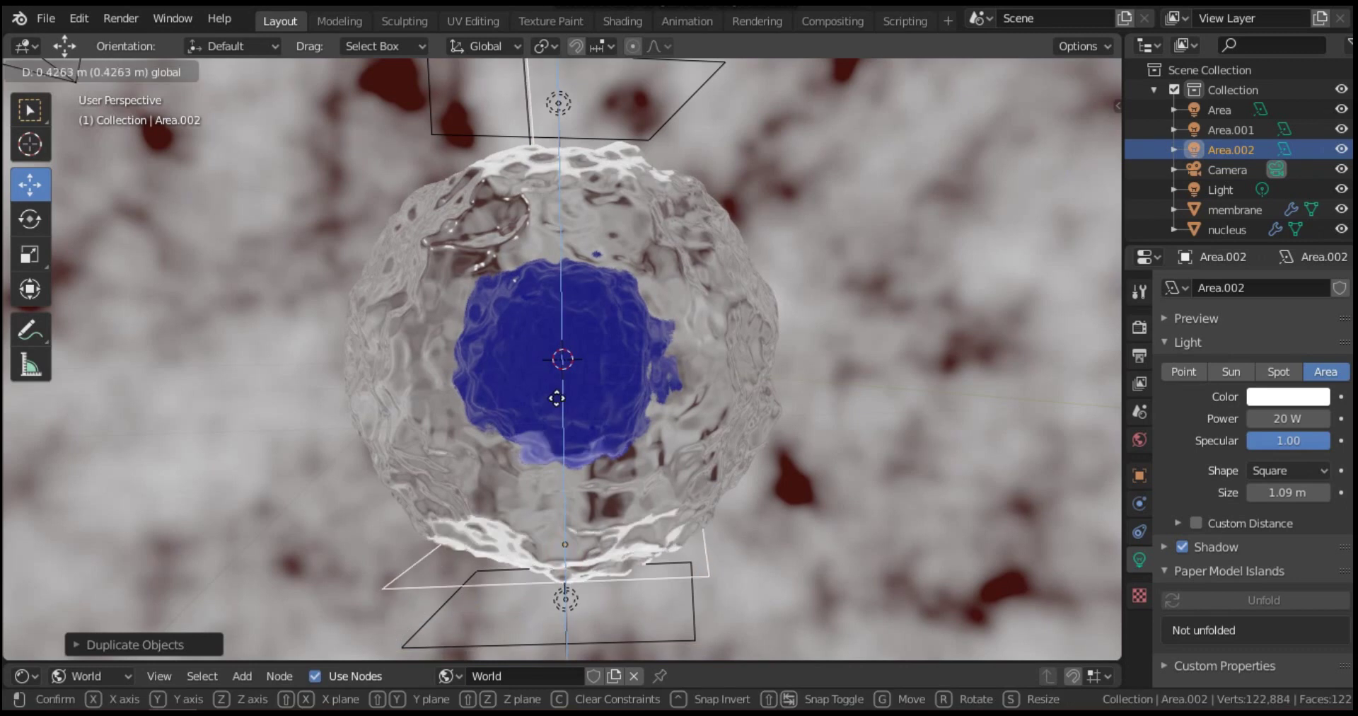
{"action": "left_click", "coordinate": [652, 405]}
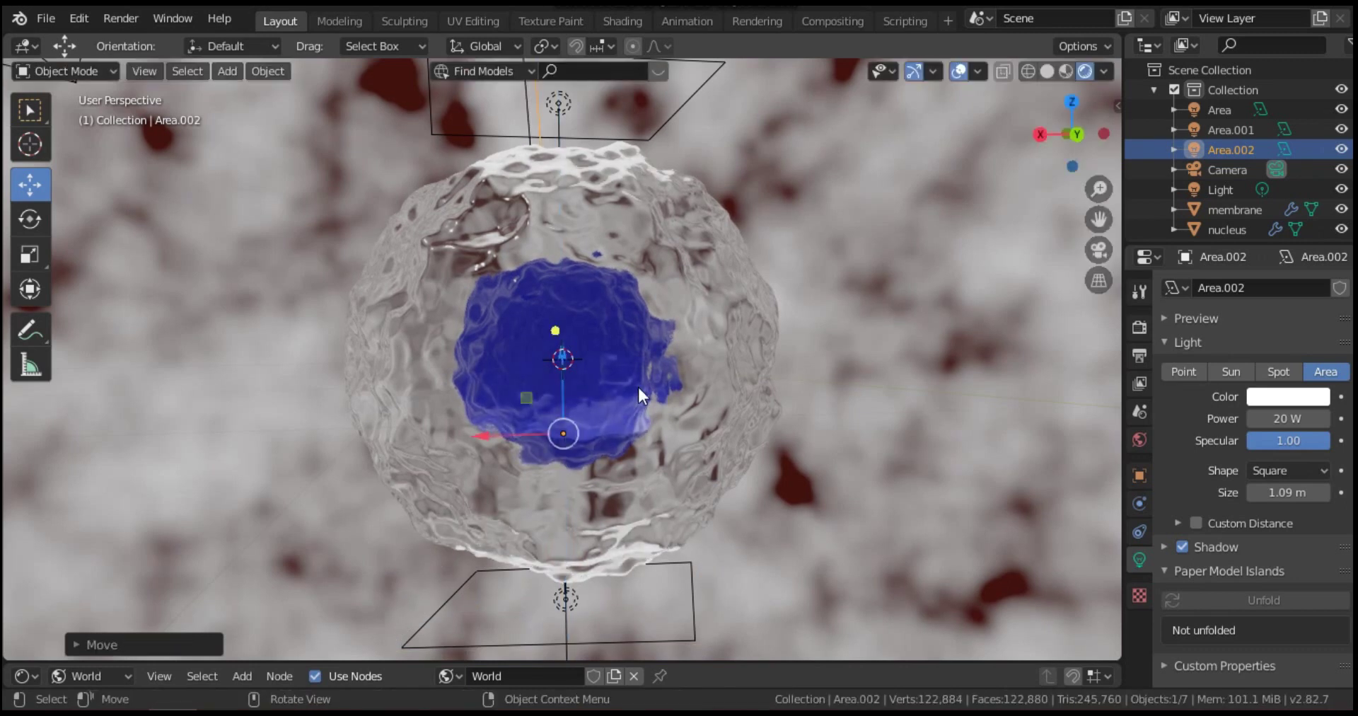
{"action": "key", "text": "g"}
{"action": "key", "text": "x"}
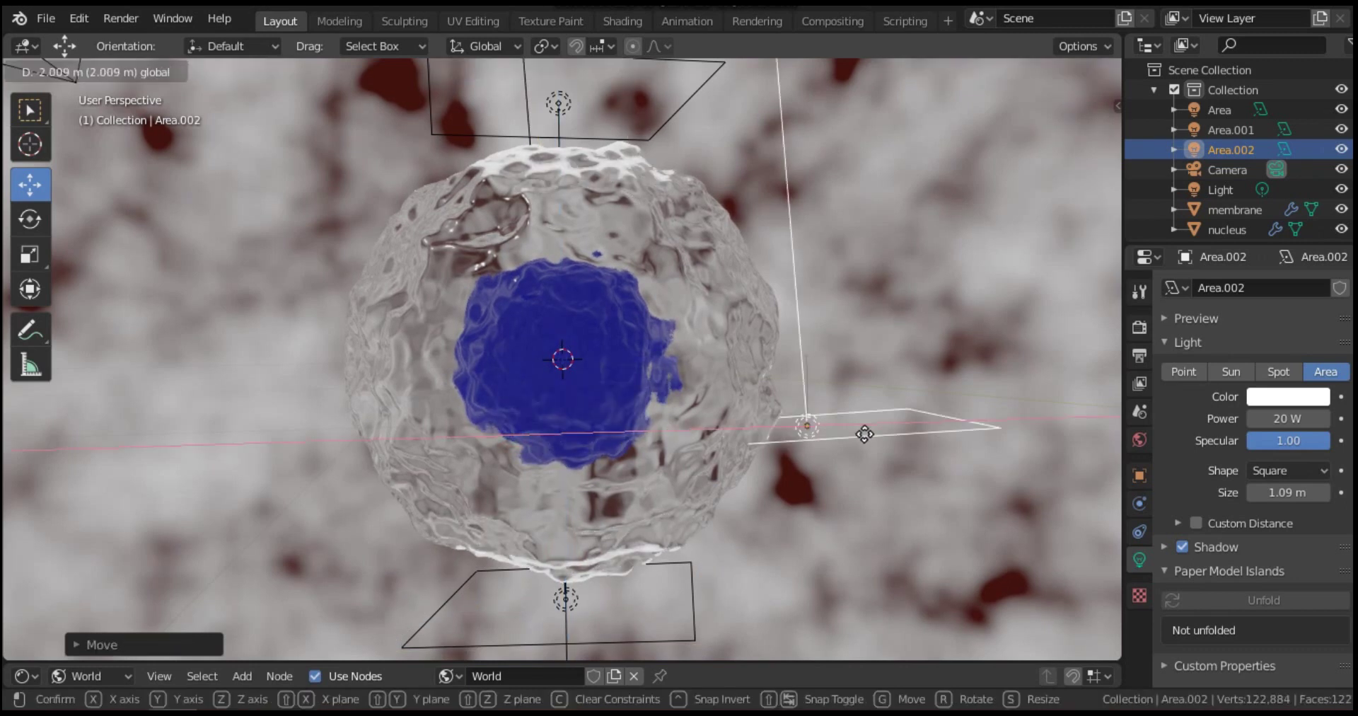
{"action": "left_click", "coordinate": [919, 431]}
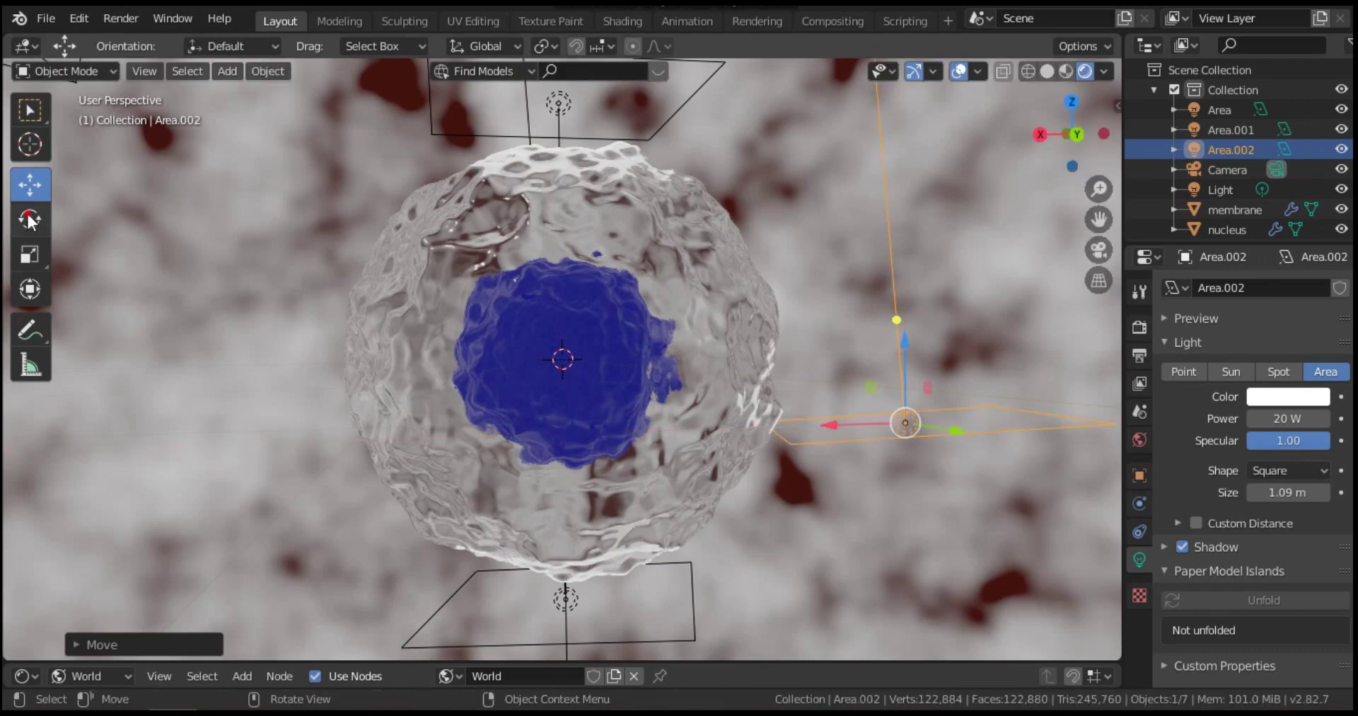